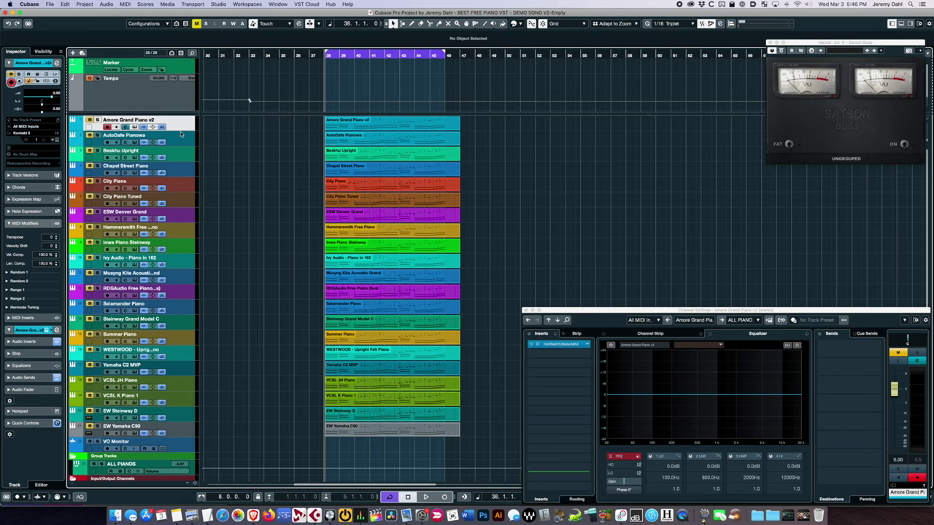
# Step: Examine the piano parts across the arrangement, from bar 1 through the looped section at bar 38
pyautogui.press('Home')
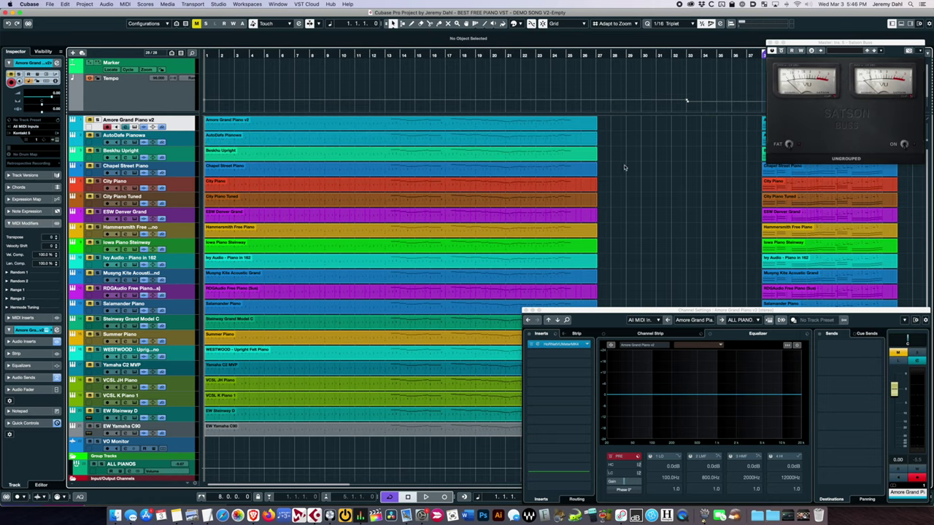
pyautogui.hscroll(5, 611, 95)
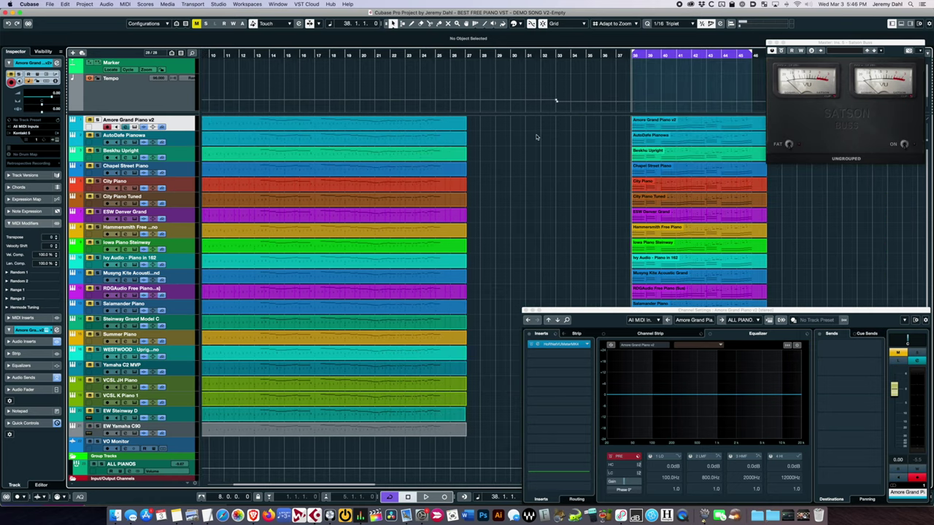
pyautogui.hscroll(5, 528, 182)
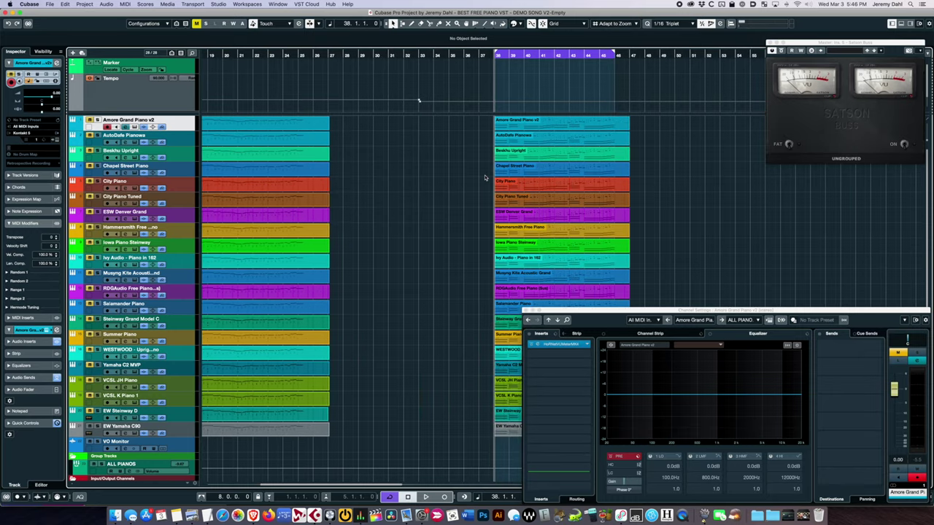
pyautogui.hscroll(1, 485, 177)
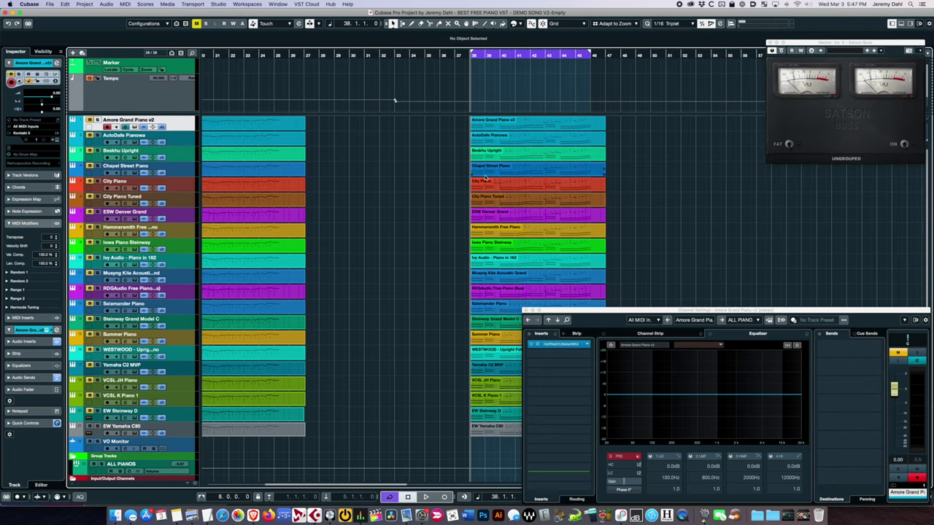
pyautogui.hscroll(2, 412, 239)
pyautogui.hscroll(-8, 411, 240)
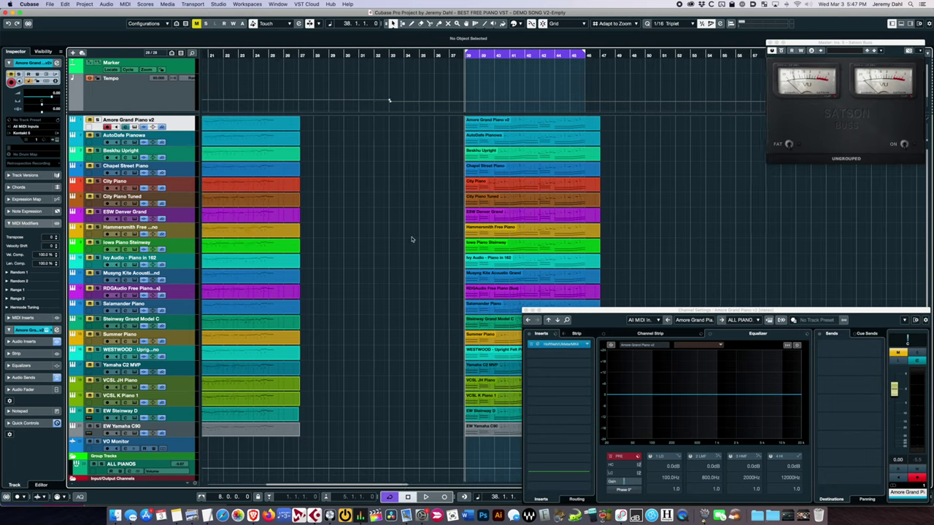
pyautogui.hscroll(3, 576, 235)
pyautogui.hscroll(6, 333, 327)
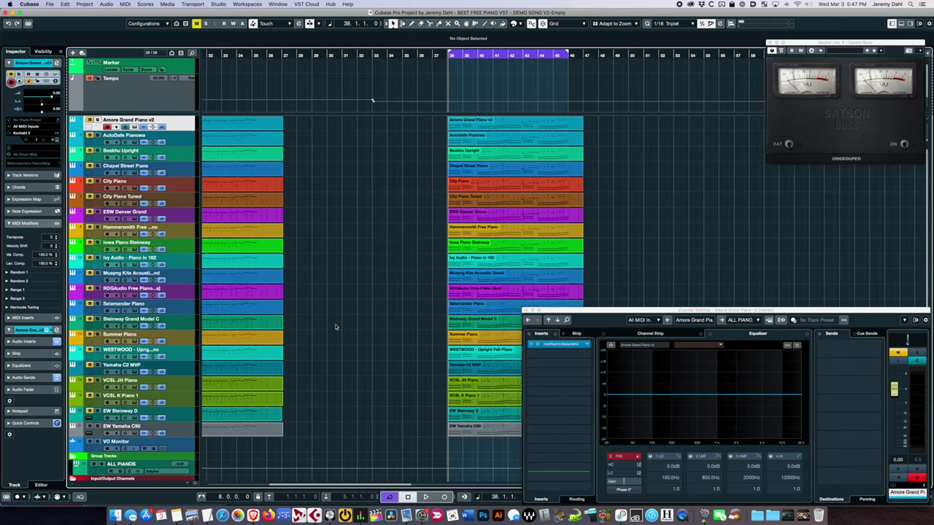
# Step: Open the EW Yamaha C90 track's instrument, play the looped section, and return playback to the loop start
pyautogui.click(181, 426)
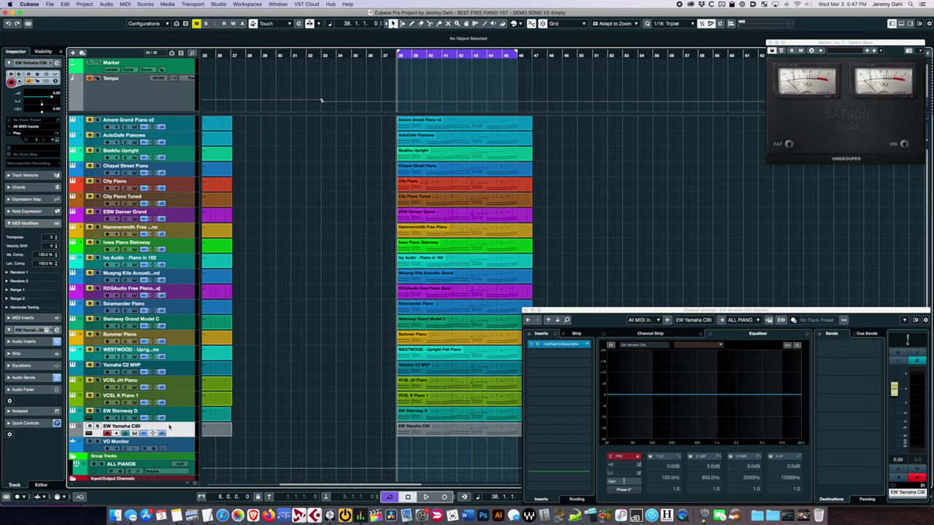
pyautogui.click(171, 418)
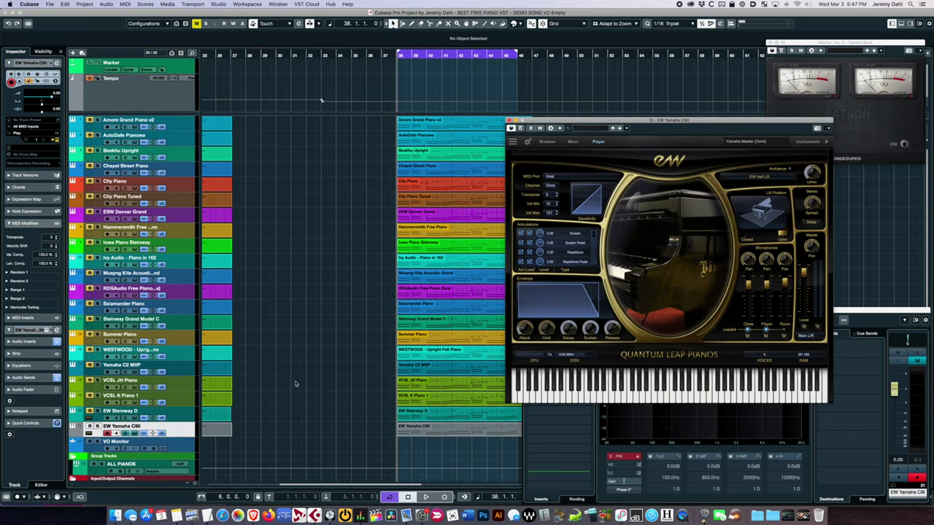
pyautogui.moveTo(645, 124); pyautogui.dragTo(695, 102)
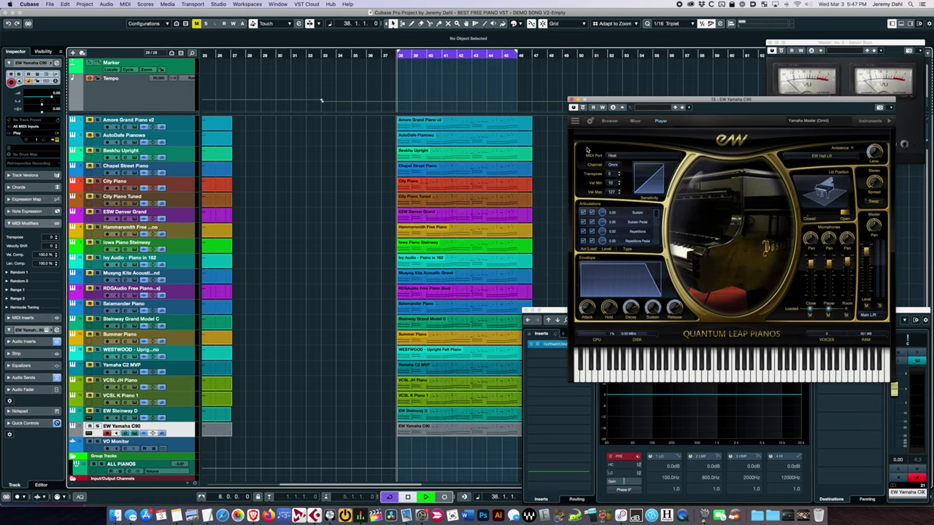
pyautogui.press('space')
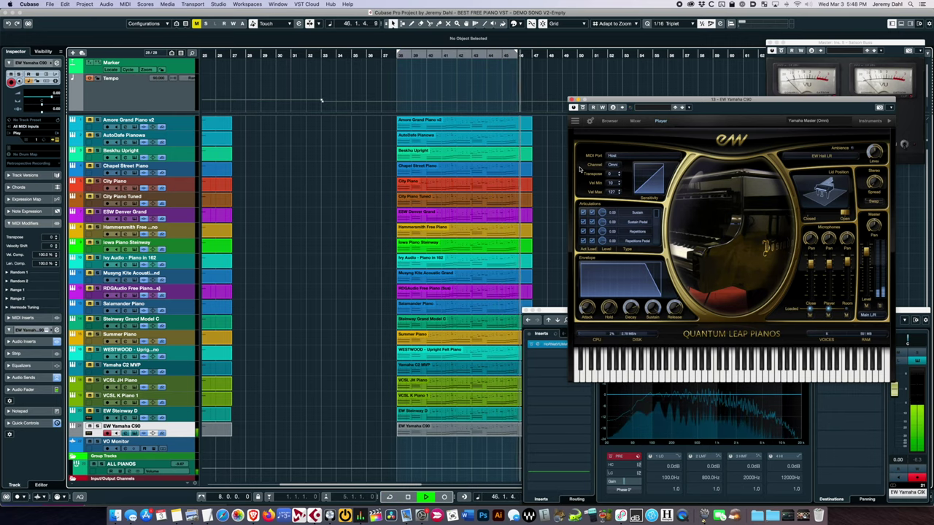
pyautogui.press('space')
pyautogui.press('/')
pyautogui.press('KP_1')
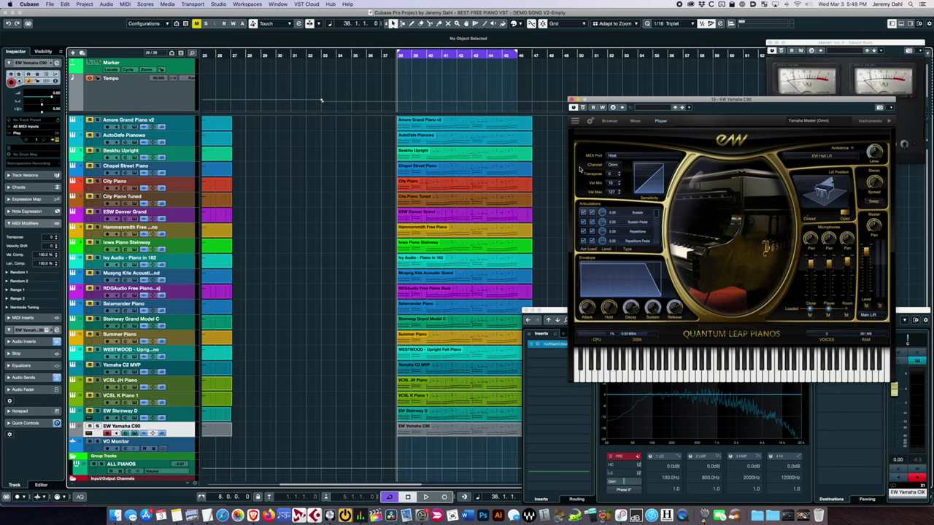
# Step: Audition the looped section on the EW Steinway D and EW Yamaha C90 tracks
pyautogui.click(322, 100)
pyautogui.press('.')
pyautogui.press('space')
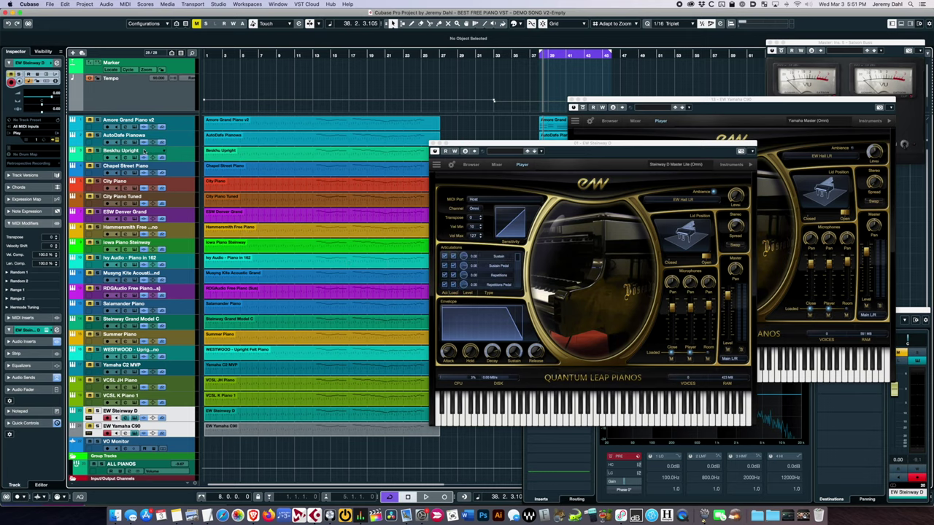
# Step: Select the Amore Grand Piano v2 track, and switch to Brave to view its Precisionsound product page and the Keyboards category
pyautogui.click(174, 128)
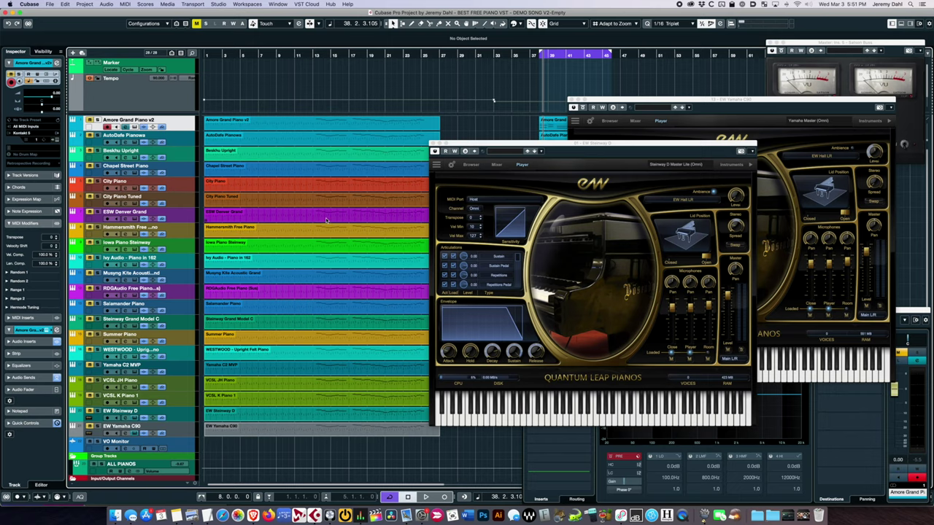
pyautogui.press('super+Tab')
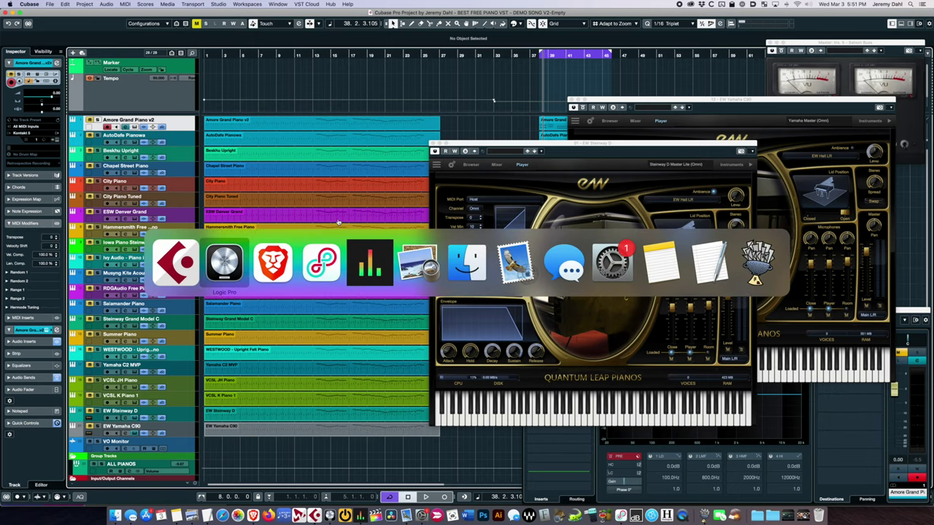
pyautogui.press('super+Tab')
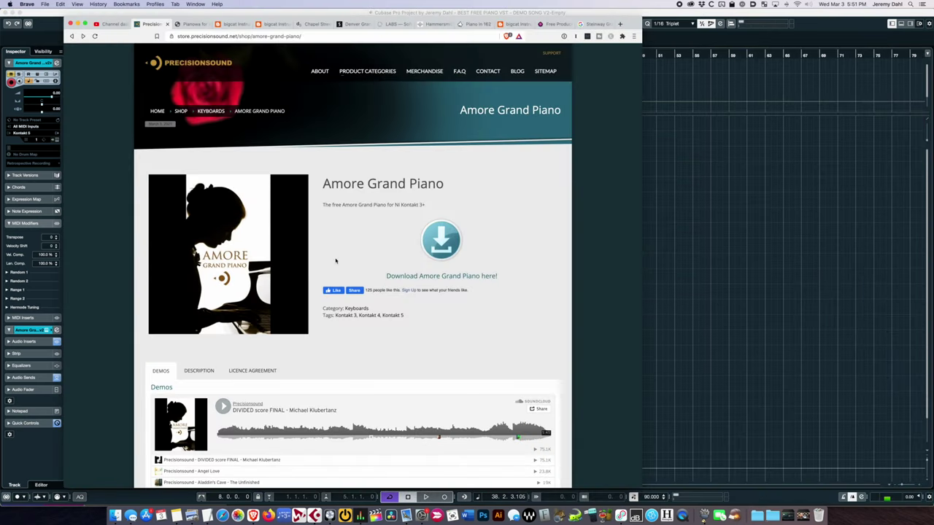
pyautogui.press('super+bracketleft')
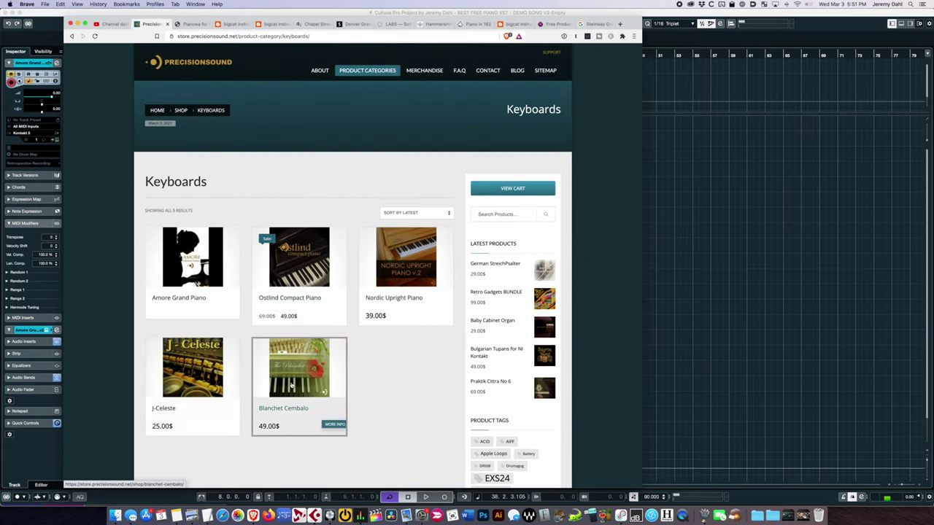
# Step: Return to Cubase and compare the Amore Grand Piano v2 and EW Yamaha C90 tracks over the looped section
pyautogui.press('super+Tab')
pyautogui.press('space')
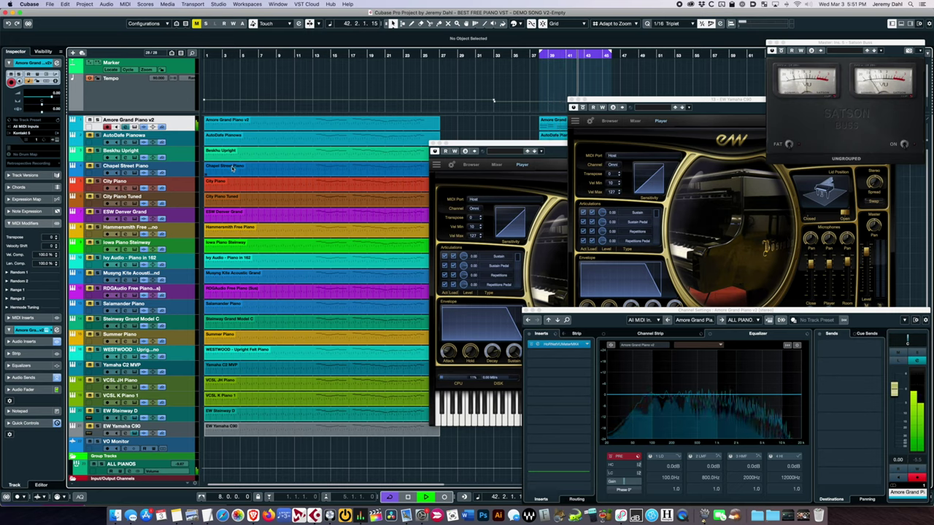
pyautogui.click(181, 433)
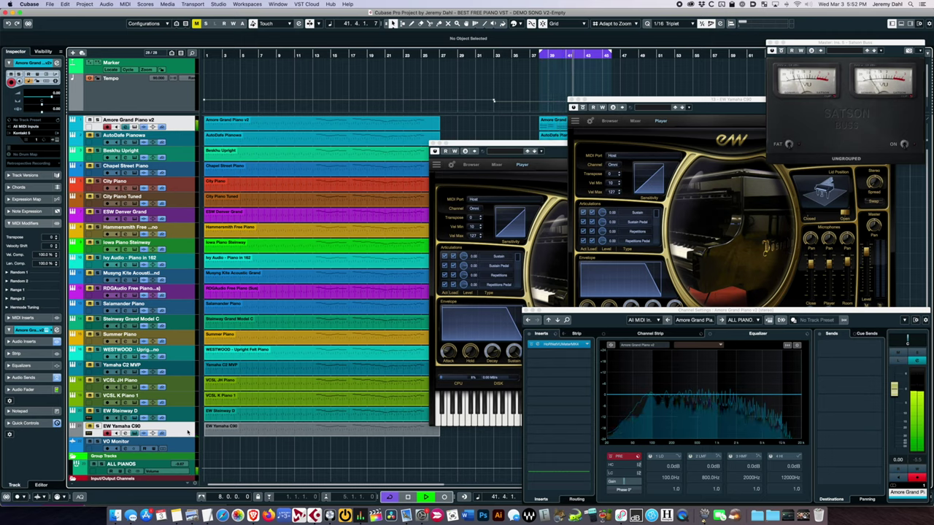
pyautogui.press('space')
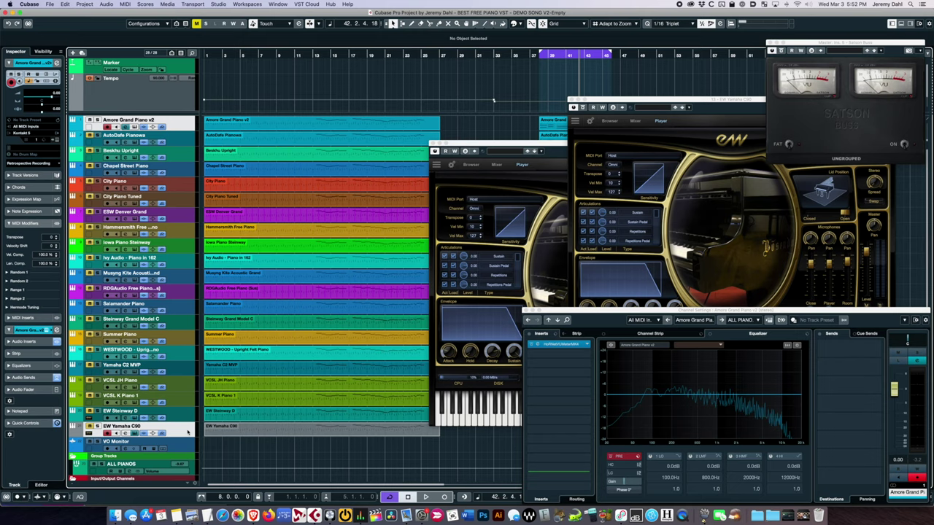
pyautogui.press('space')
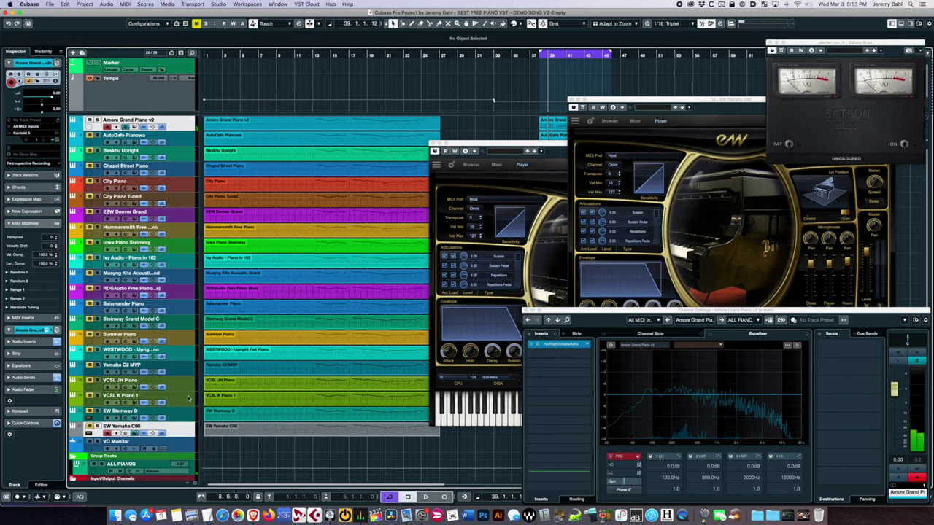
pyautogui.press('KP_1')
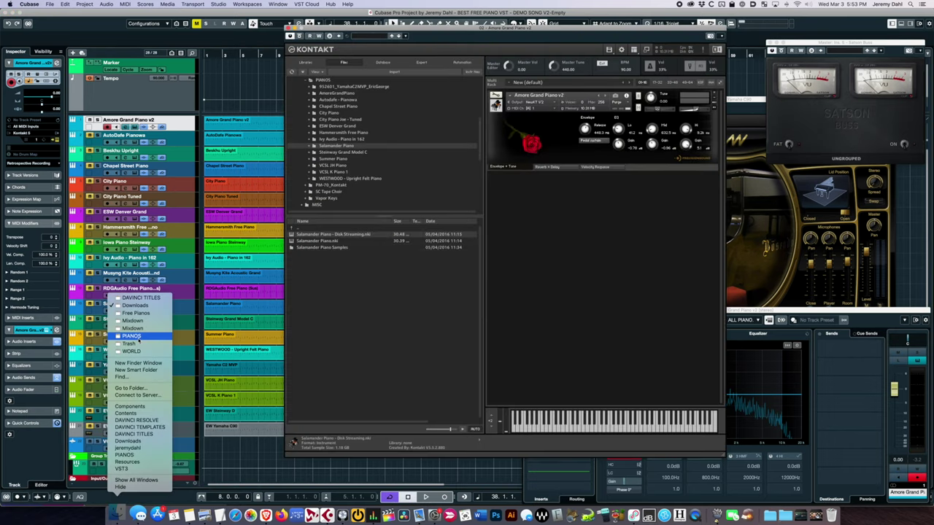
# Step: Switch to the PIANOS folder in Finder and locate the AmoreGrandPiano folder
pyautogui.click(138, 337)
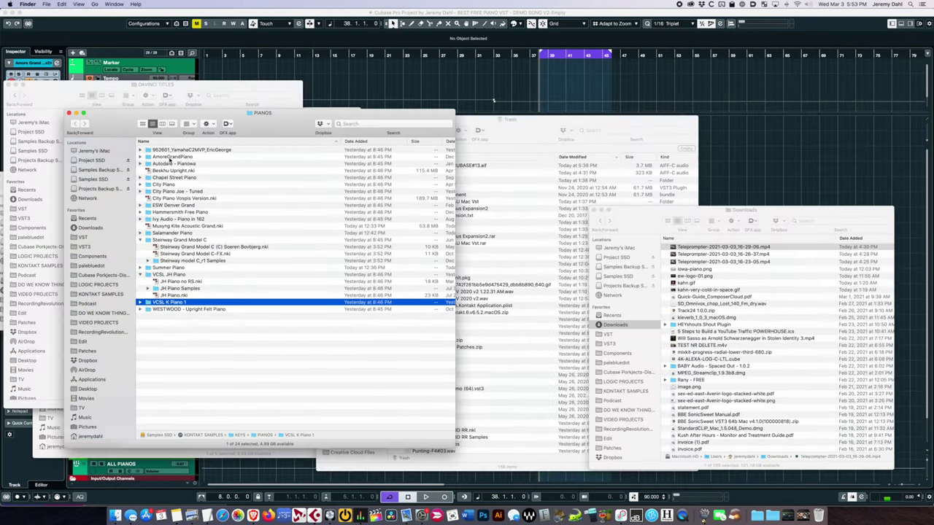
pyautogui.click(175, 157)
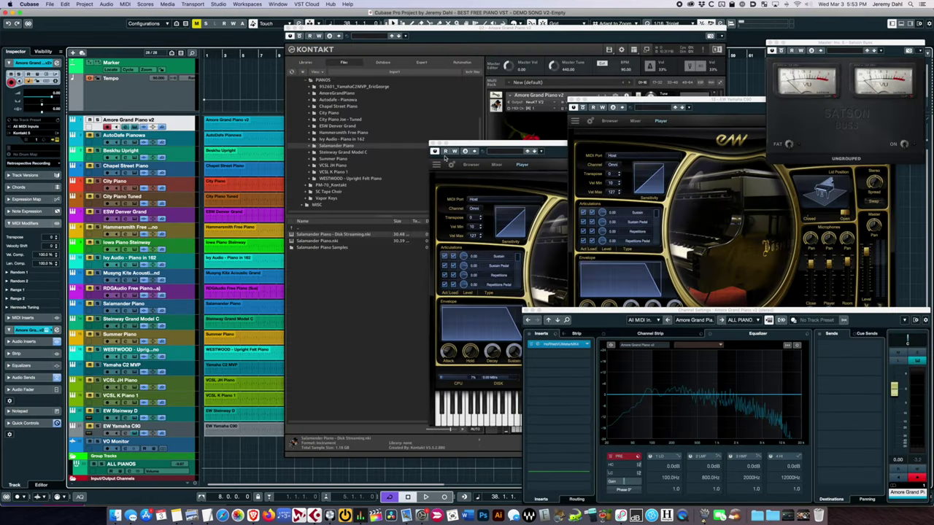
# Step: Close the EW Steinway D, EW Yamaha C90 and Amore Grand Piano v2 instrument windows
pyautogui.click(433, 143)
pyautogui.click(572, 100)
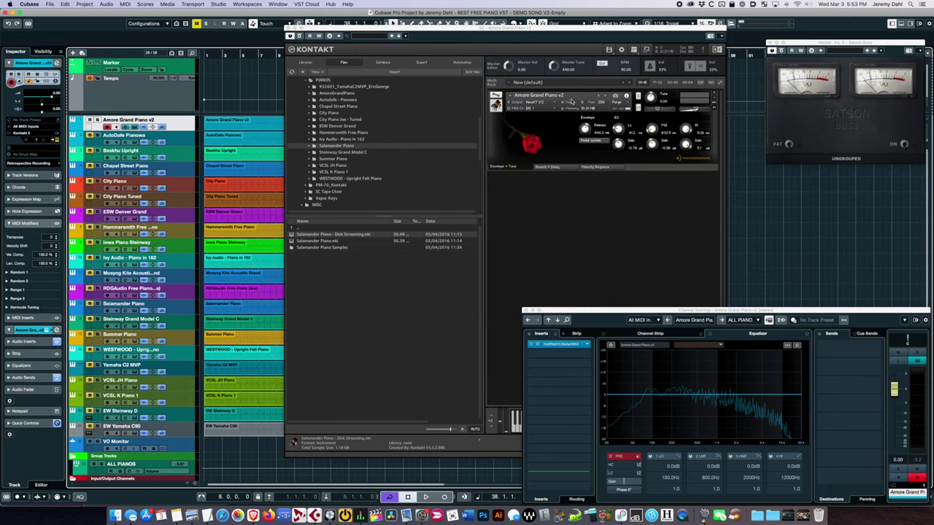
pyautogui.click(289, 34)
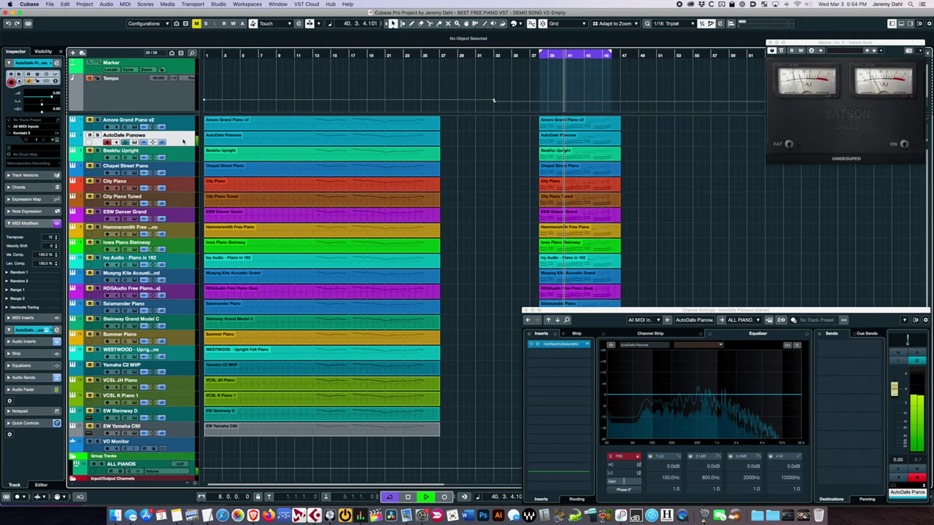
# Step: Open the AutoDafe Pianowa track's Kontakt instrument and set its reverb preset to Reverb OFF
pyautogui.click(184, 141)
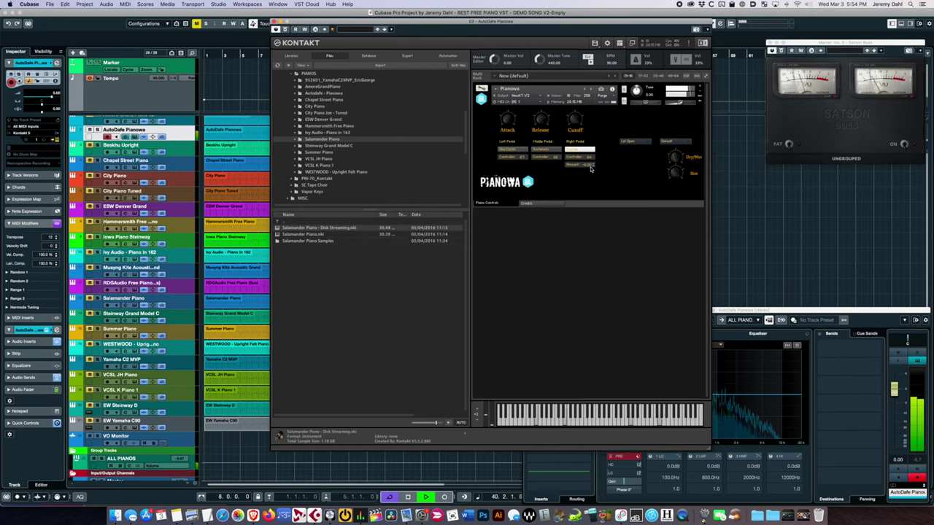
pyautogui.click(679, 142)
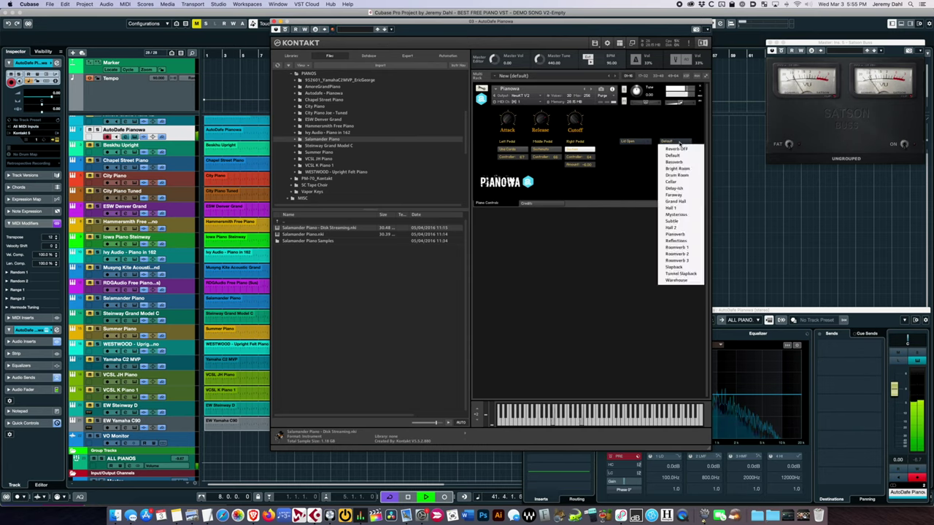
pyautogui.click(678, 149)
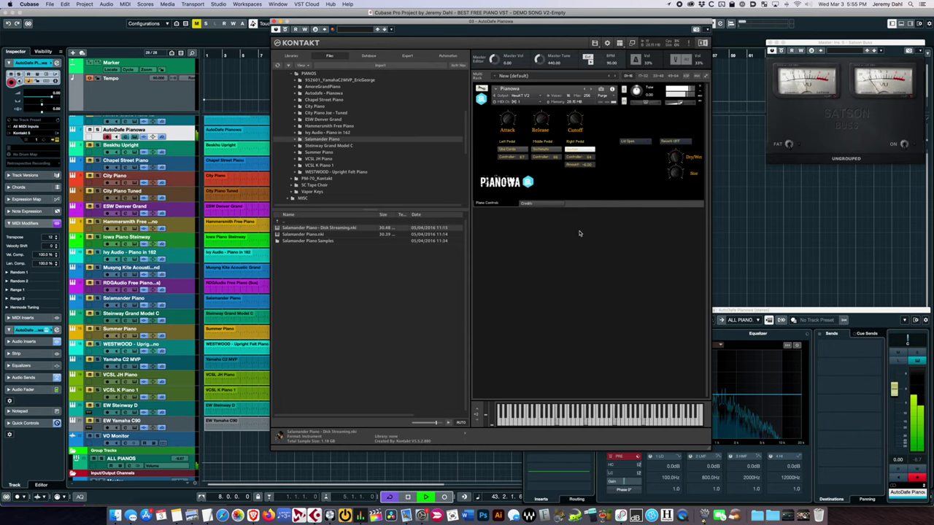
# Step: Compare the Amore Grand Piano v2 and AutoDafe Pianowa tracks during playback, ending with only AutoDafe Pianowa selected
pyautogui.click(231, 145)
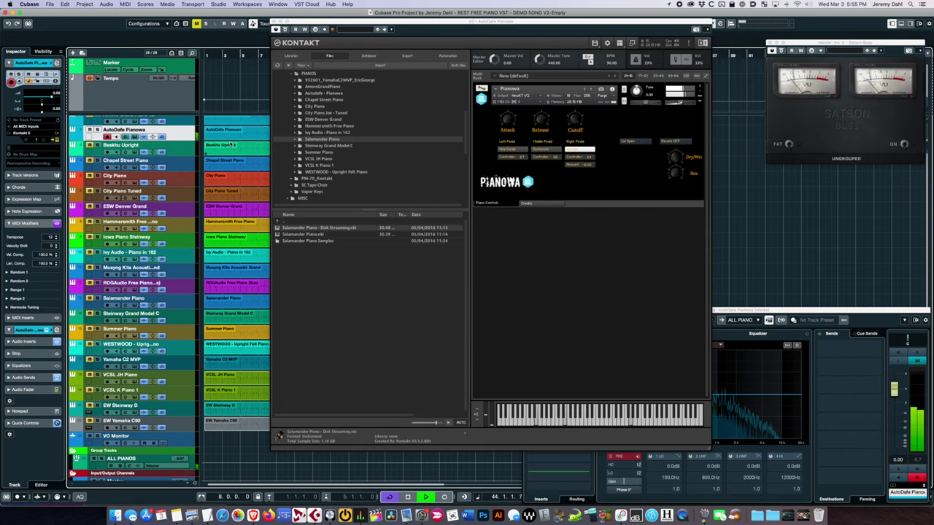
pyautogui.scroll(1, 230, 145)
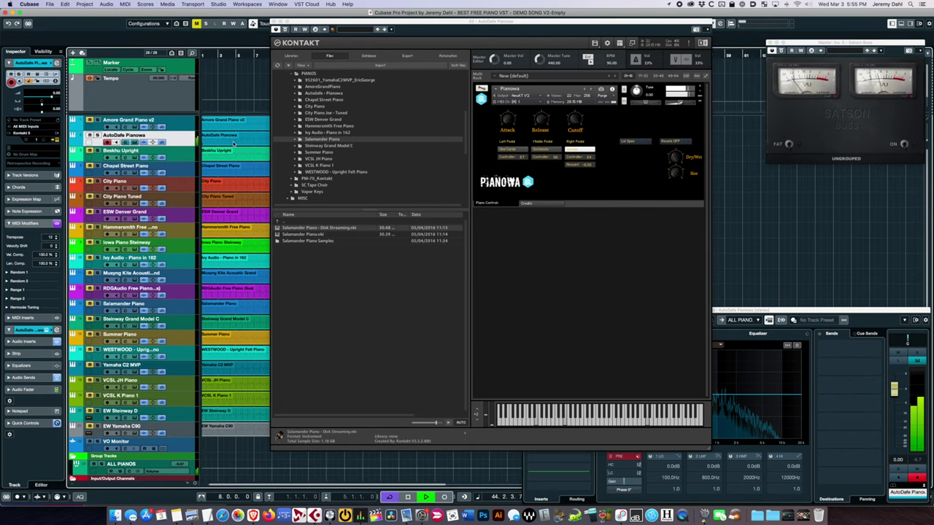
pyautogui.click(183, 129)
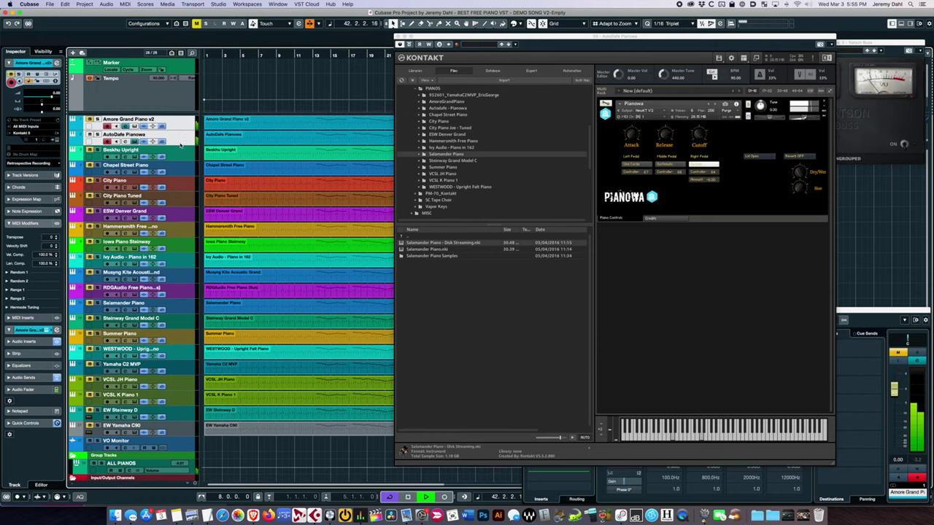
pyautogui.click(184, 135)
# Step: Open the HoRNet VU Meter MK4 insert on the AutoDafe Pianowa channel and adjust its gain, using the Auto function
pyautogui.click(843, 321)
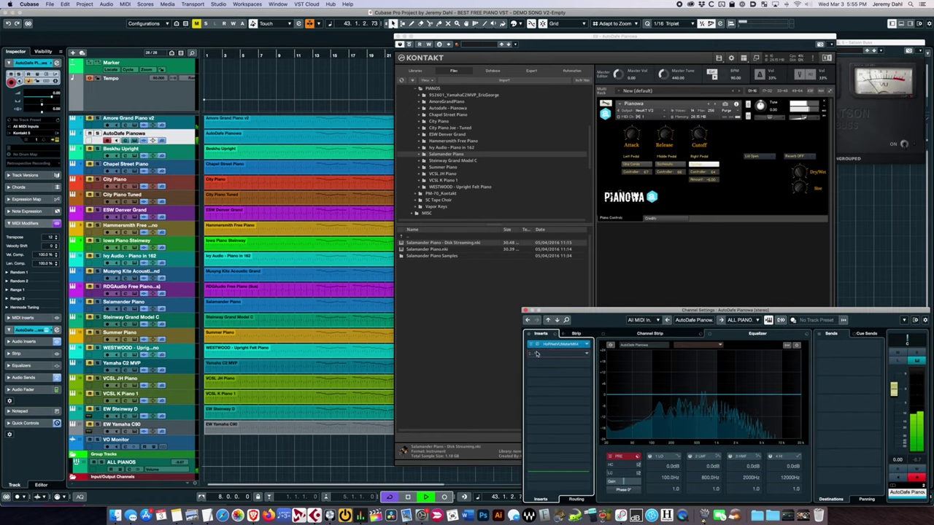
pyautogui.click(558, 344)
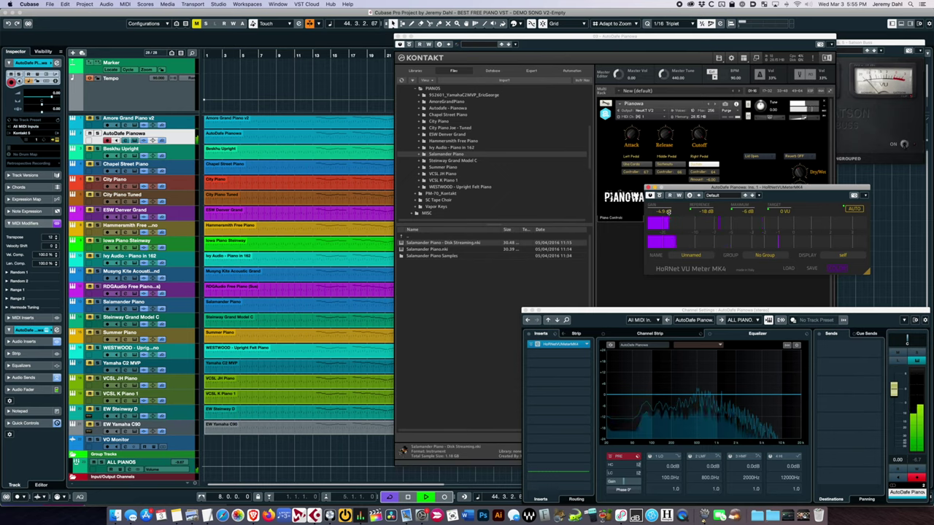
pyautogui.moveTo(670, 214); pyautogui.dragTo(672, 212)
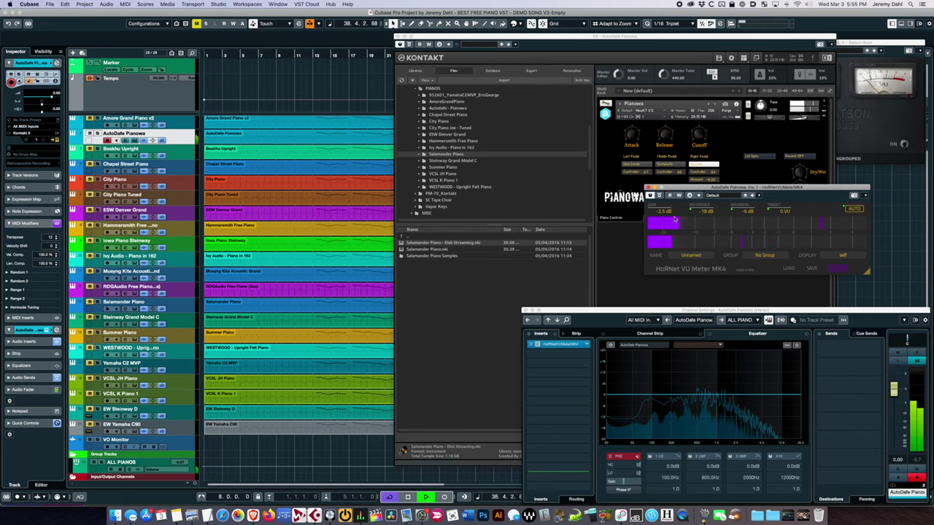
pyautogui.click(854, 209)
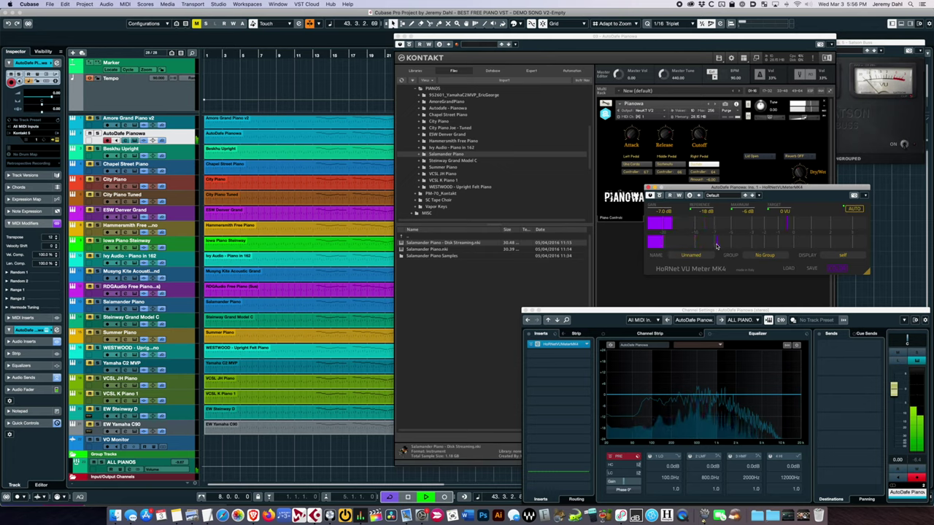
# Step: Compare the Amore Grand Piano v2 and AutoDafe Pianowa tracks again during playback to check their level match
pyautogui.click(187, 130)
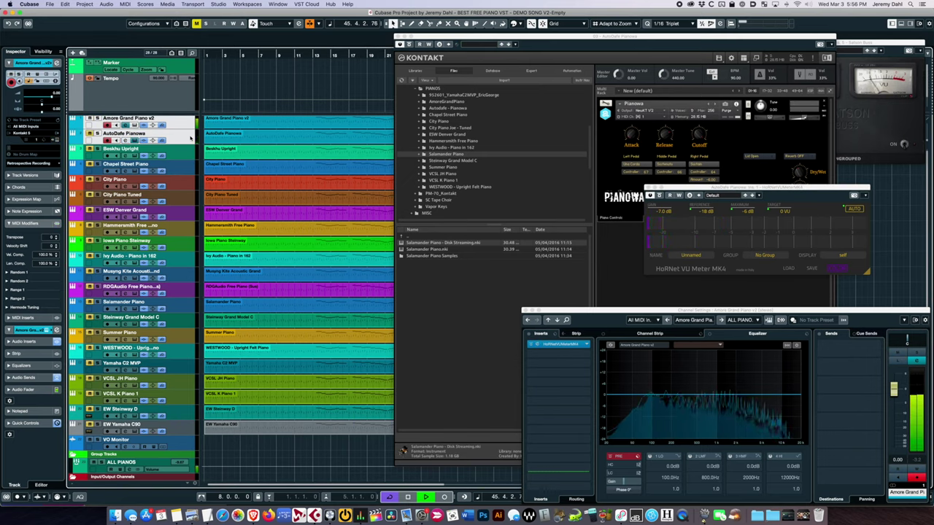
pyautogui.click(191, 137)
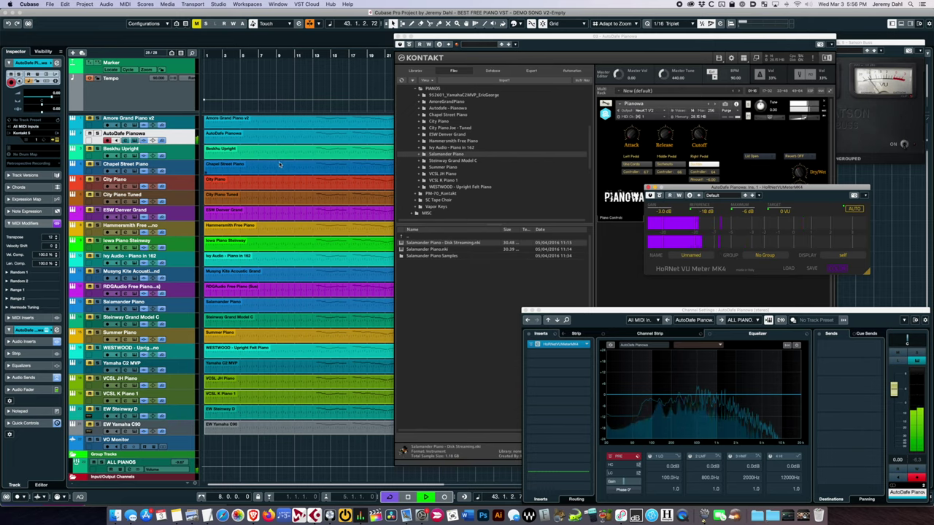
pyautogui.click(180, 126)
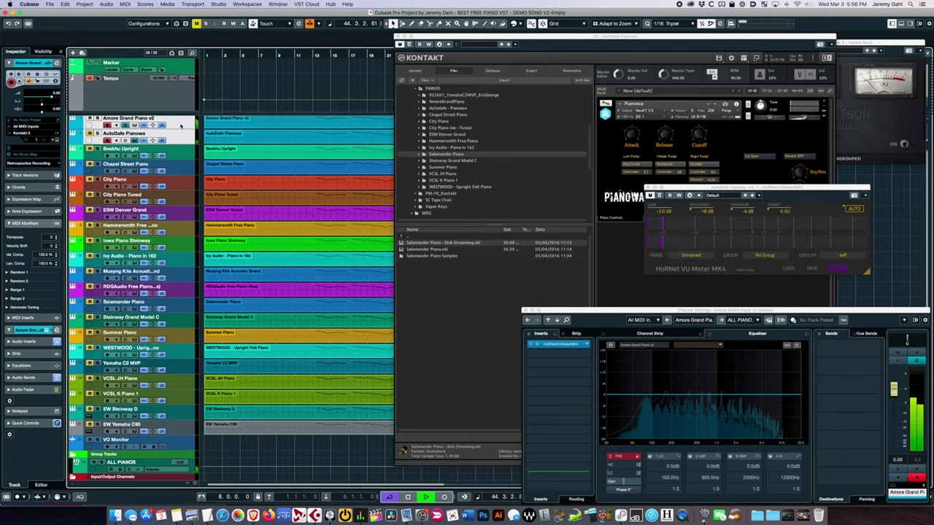
pyautogui.click(180, 133)
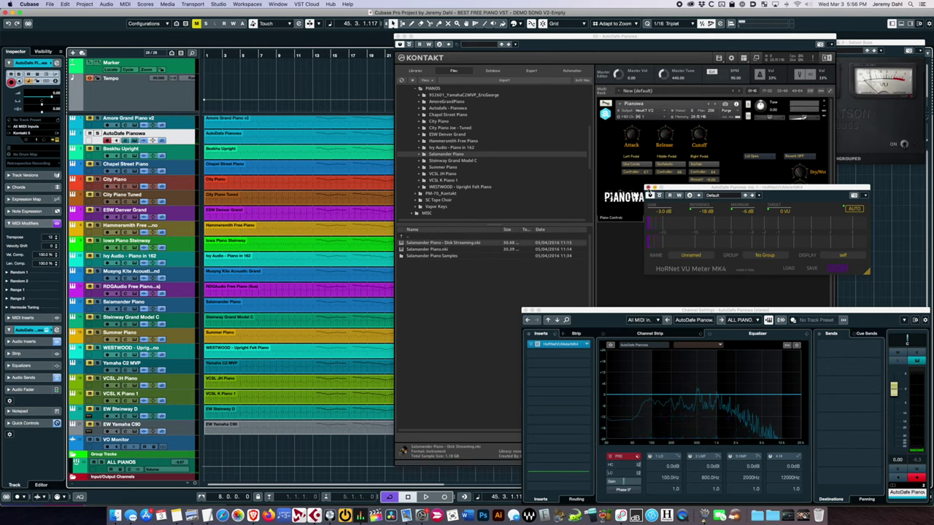
# Step: Close AutoDafe Pianowa's HoRNet VU Meter MK4 and Kontakt windows and select the Beskhu Upright track
pyautogui.click(648, 188)
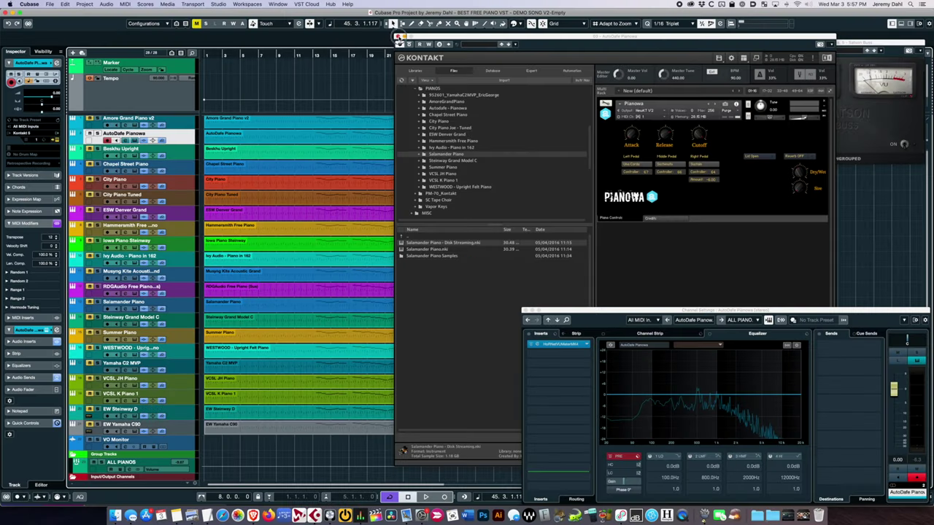
pyautogui.click(396, 36)
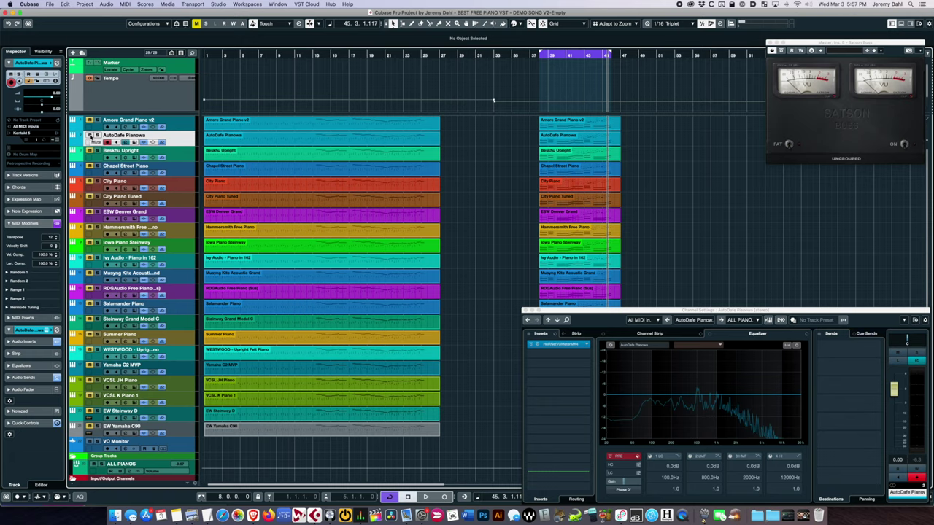
pyautogui.click(95, 155)
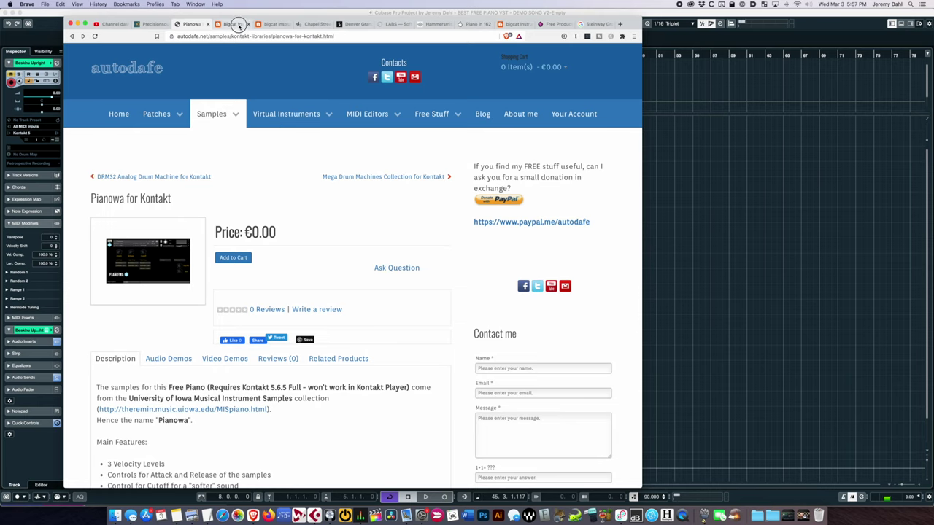
# Step: View The Beskhu Collection page of bigcat Instruments in the Brave browser
pyautogui.click(233, 25)
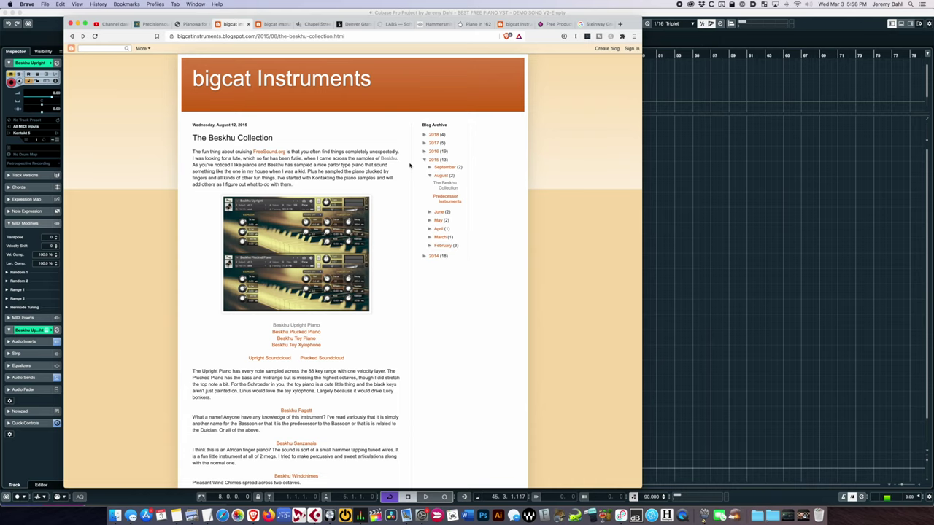
pyautogui.press('super+Tab')
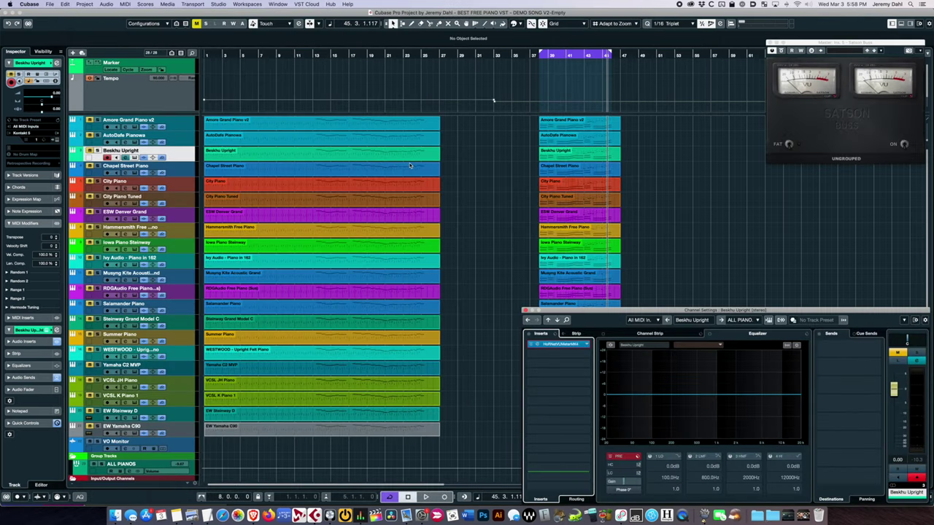
pyautogui.press('super+Tab')
# Step: Switch to Cubase and compare the Beskhu Upright track with Amore Grand Piano v2 during playback
pyautogui.press('super+Tab')
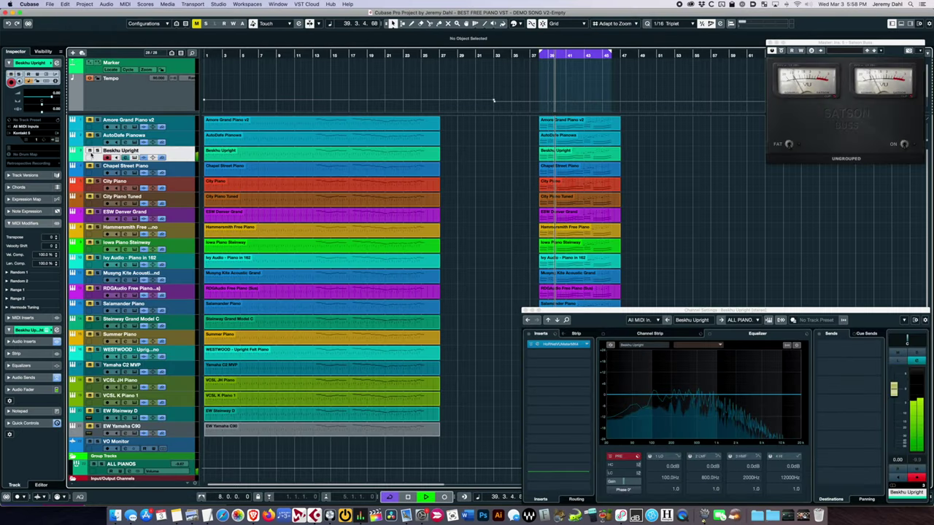
pyautogui.click(175, 126)
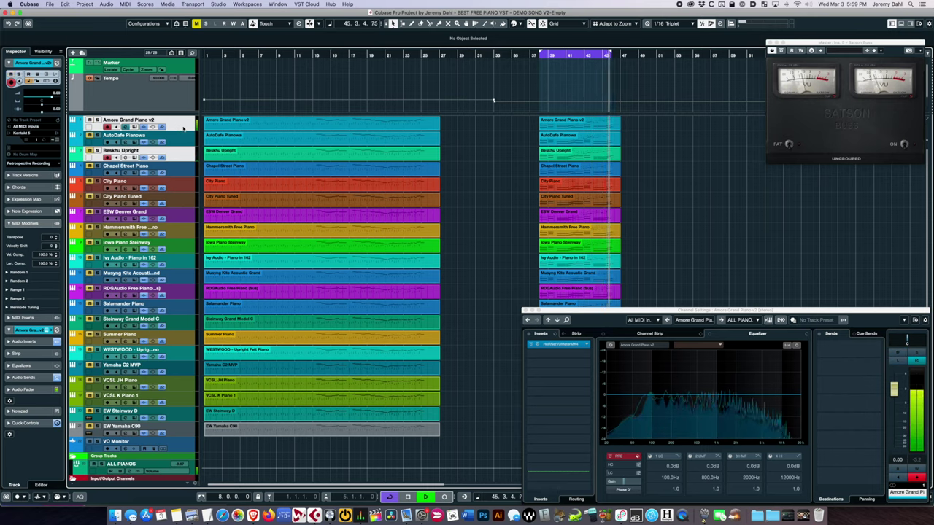
pyautogui.click(180, 154)
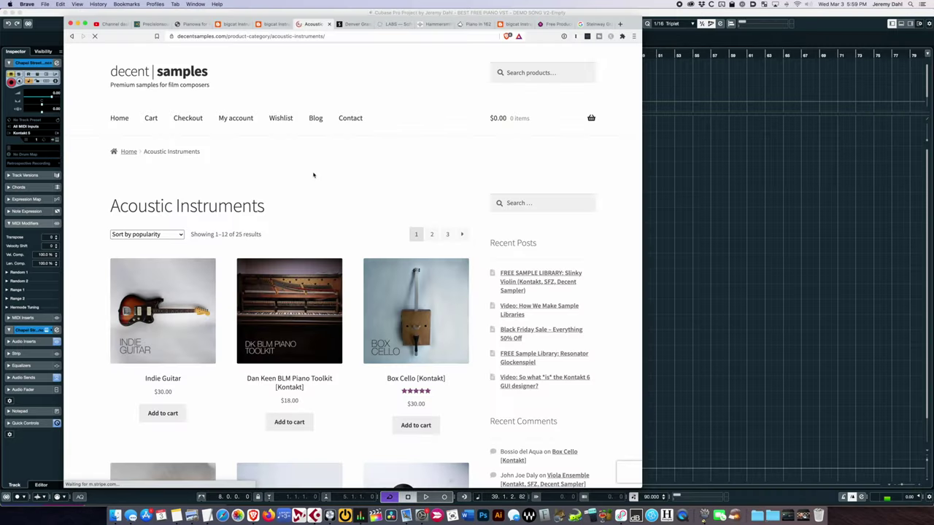
# Step: Look through the Decent Samples acoustic instruments and examine the Chapel Street Piano (Free) product page
pyautogui.scroll(-2, 319, 171)
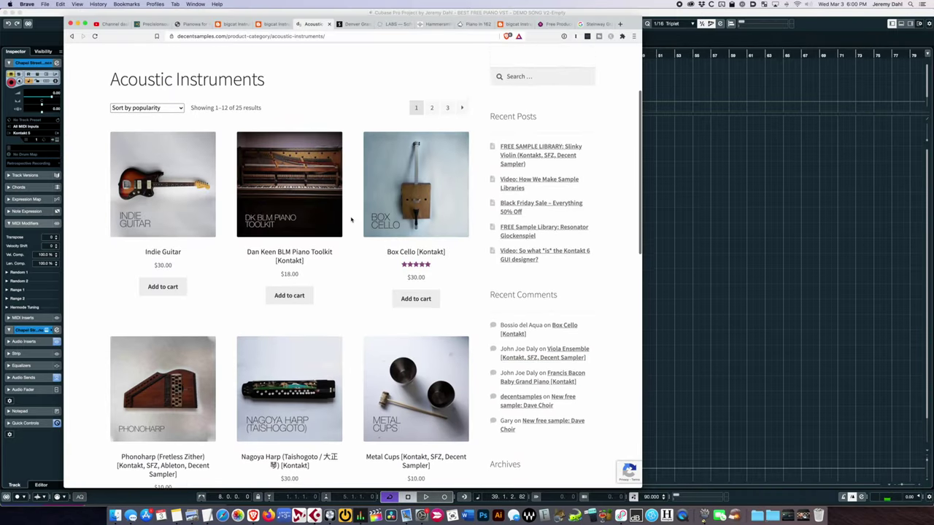
pyautogui.scroll(-10, 350, 211)
pyautogui.scroll(-6, 355, 220)
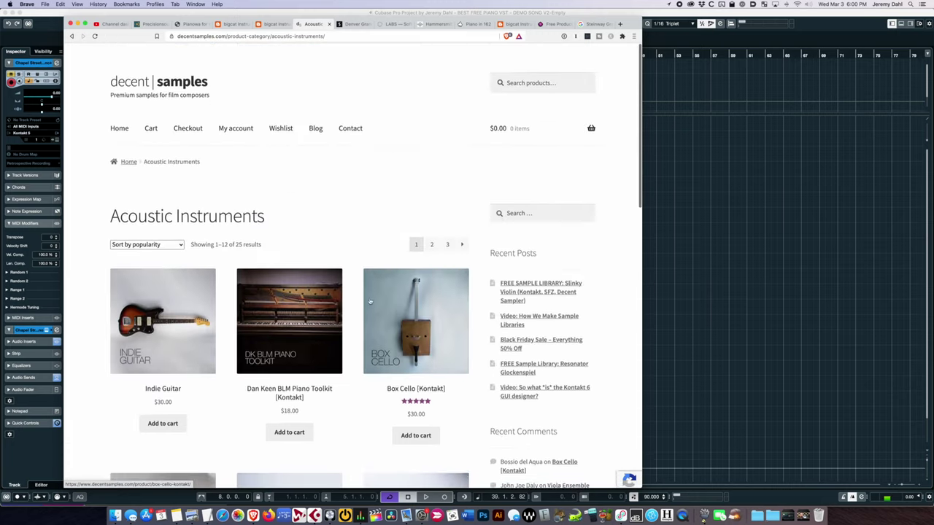
pyautogui.scroll(-1, 385, 185)
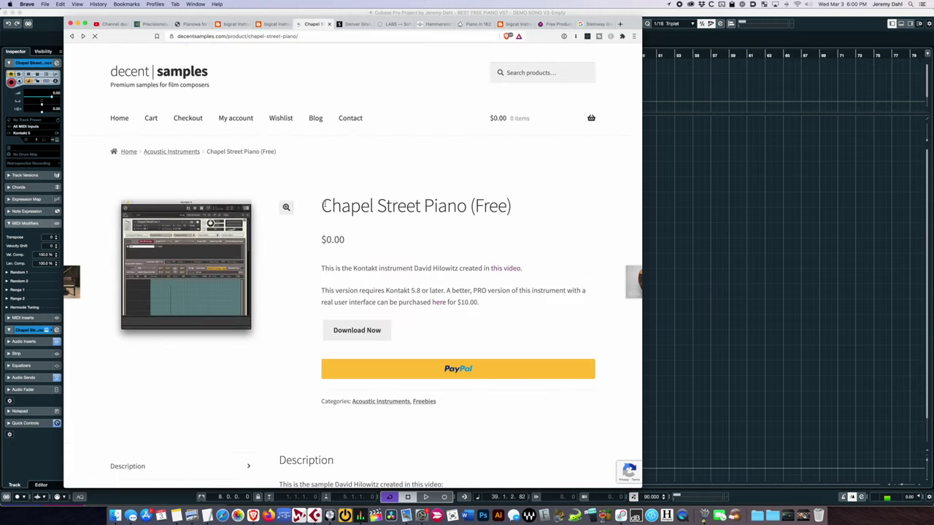
pyautogui.moveTo(437, 207); pyautogui.dragTo(321, 207)
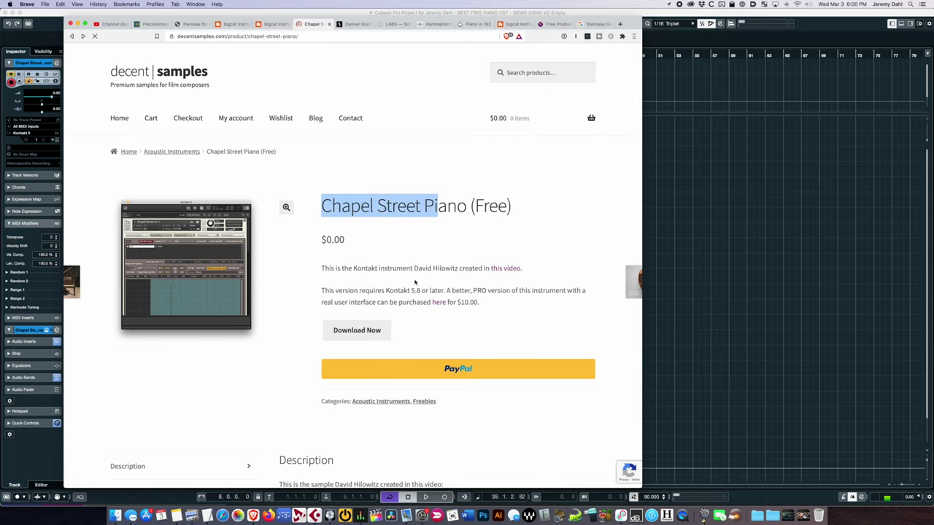
pyautogui.click(333, 210)
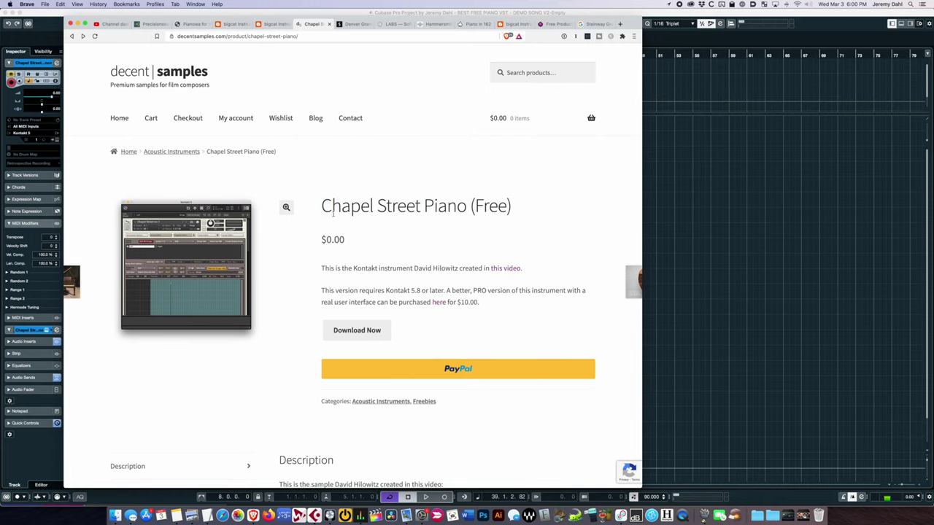
# Step: Switch to Cubase and compare Chapel Street Piano with Beskhu Upright, restarting playback from around bar 13
pyautogui.press('super+Tab')
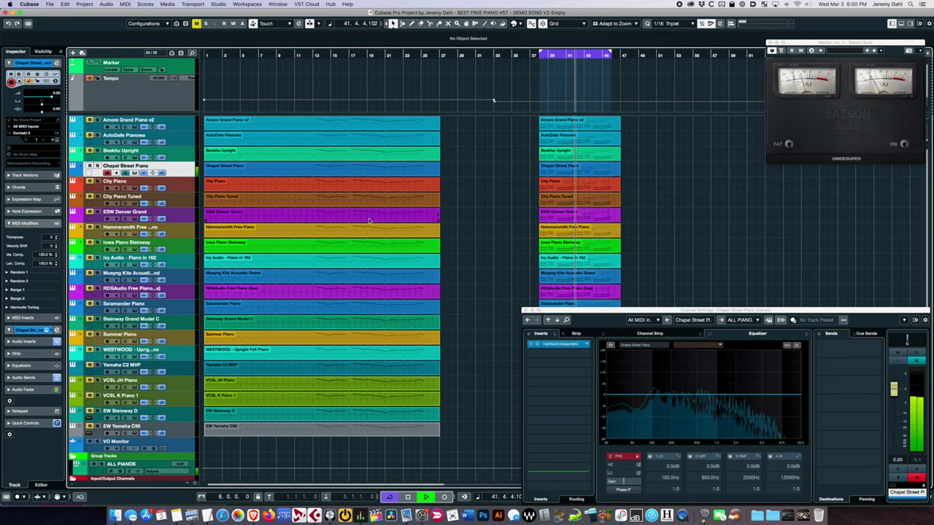
pyautogui.click(184, 154)
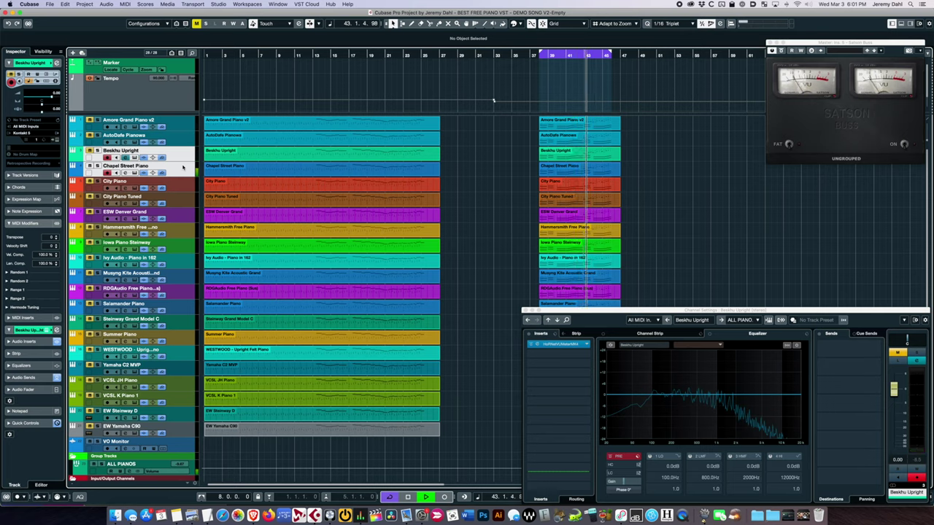
pyautogui.press('space')
pyautogui.press('KP_Decimal')
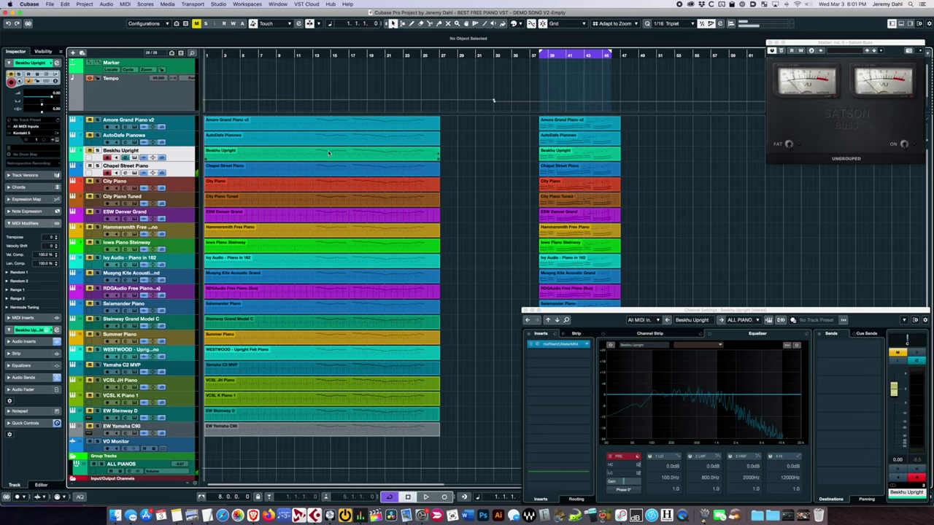
pyautogui.click(314, 56)
pyautogui.press('space')
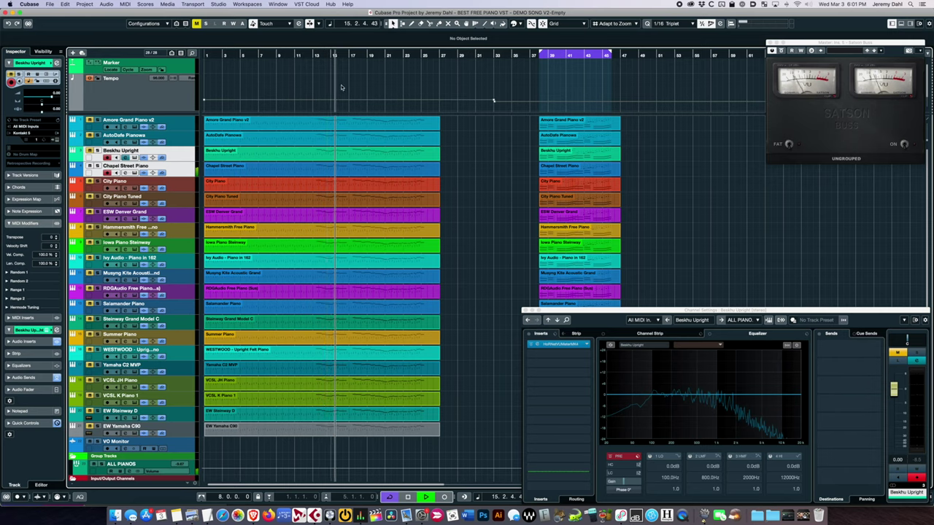
# Step: Inspect the long Chapel Street Piano part in the Key Editor, selecting its low accompaniment notes, and close the editor
pyautogui.click(329, 170)
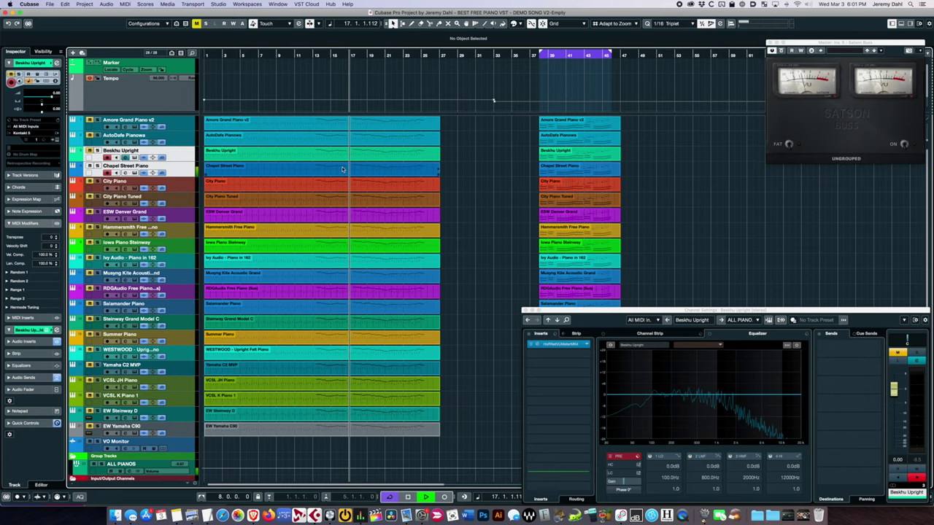
pyautogui.click(340, 170)
pyautogui.doubleClick(340, 170)
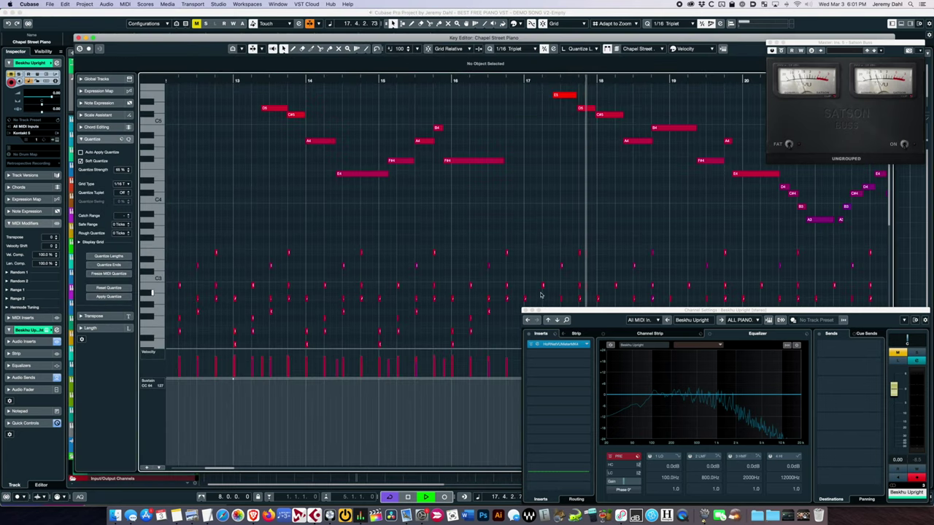
pyautogui.scroll(-3, 512, 251)
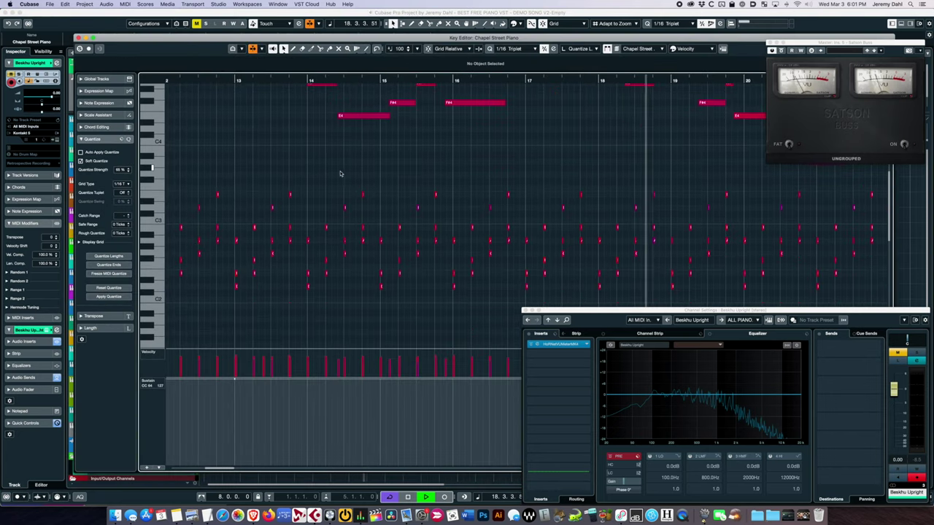
pyautogui.moveTo(314, 172); pyautogui.dragTo(792, 302)
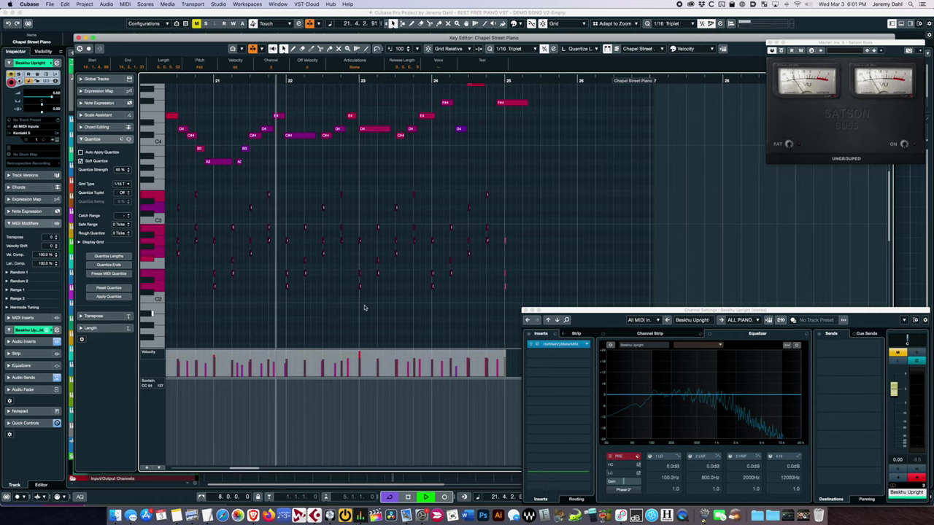
pyautogui.press('Escape')
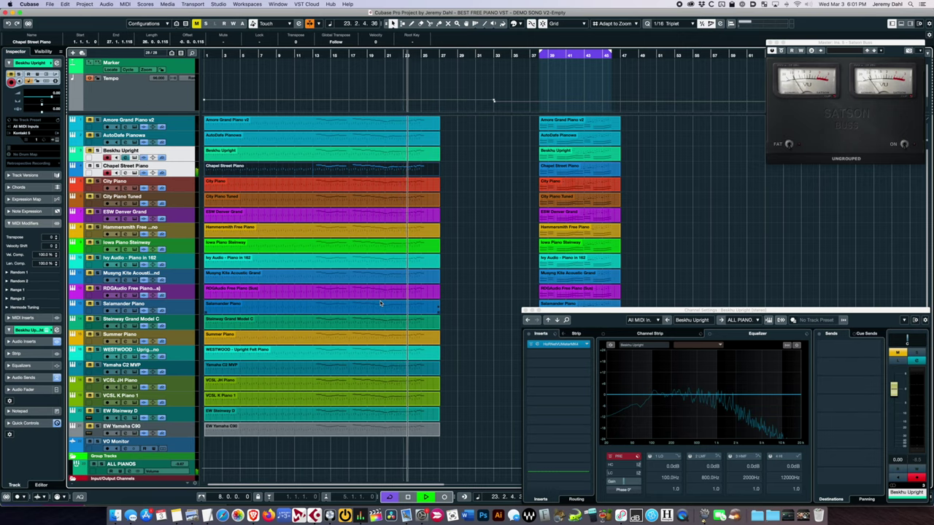
# Step: Replay the Beskhu Upright and Chapel Street Piano comparison from the cycle start at bar 38
pyautogui.press('space')
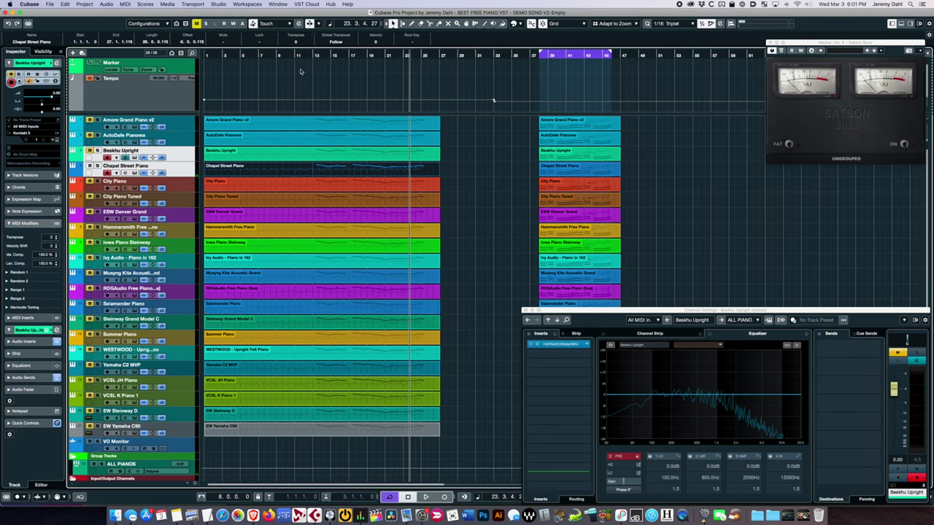
pyautogui.press('KP_1')
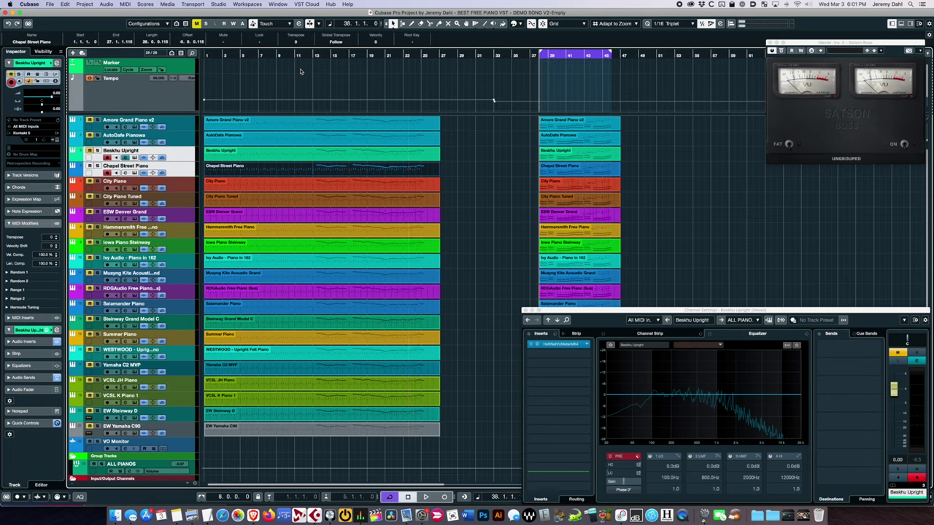
pyautogui.press('space')
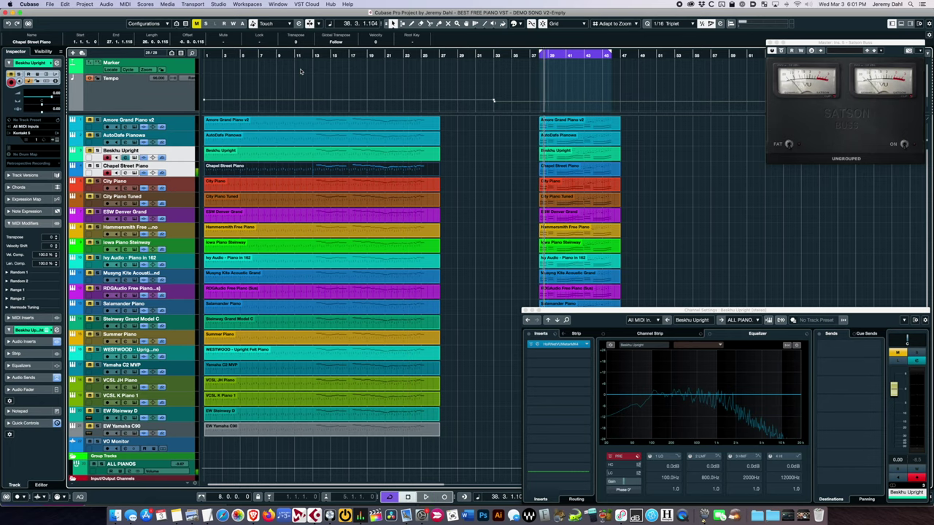
pyautogui.press('space')
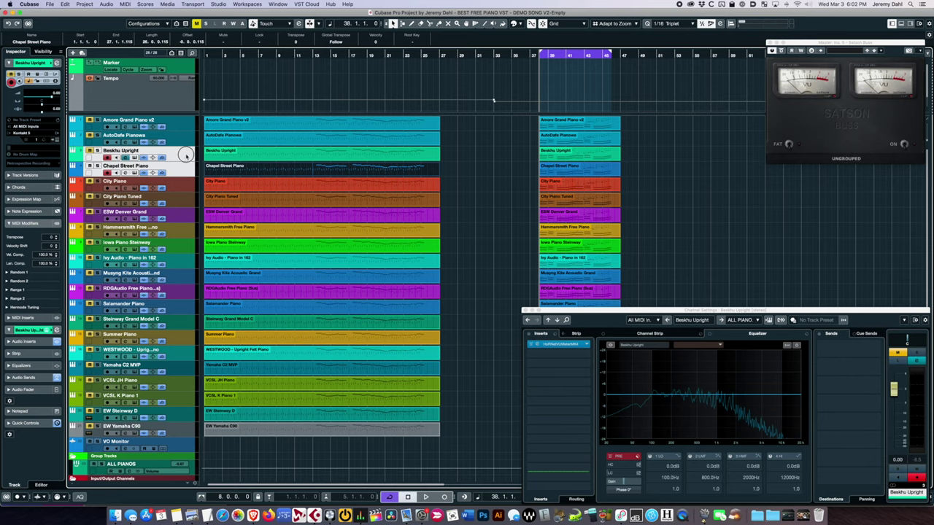
pyautogui.click(192, 172)
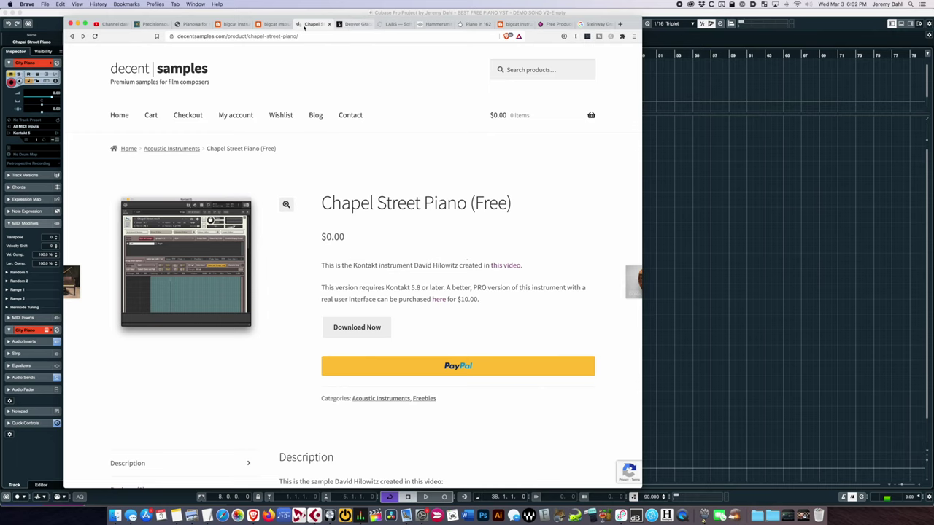
# Step: Open the bigcat Instruments search results for city piano in the browser and find "city" on the page
pyautogui.click(276, 25)
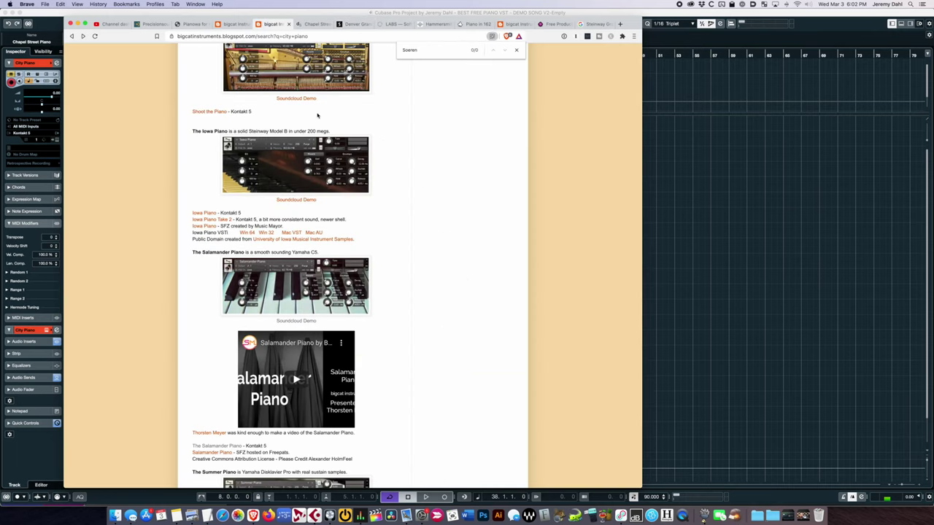
pyautogui.scroll(10, 317, 115)
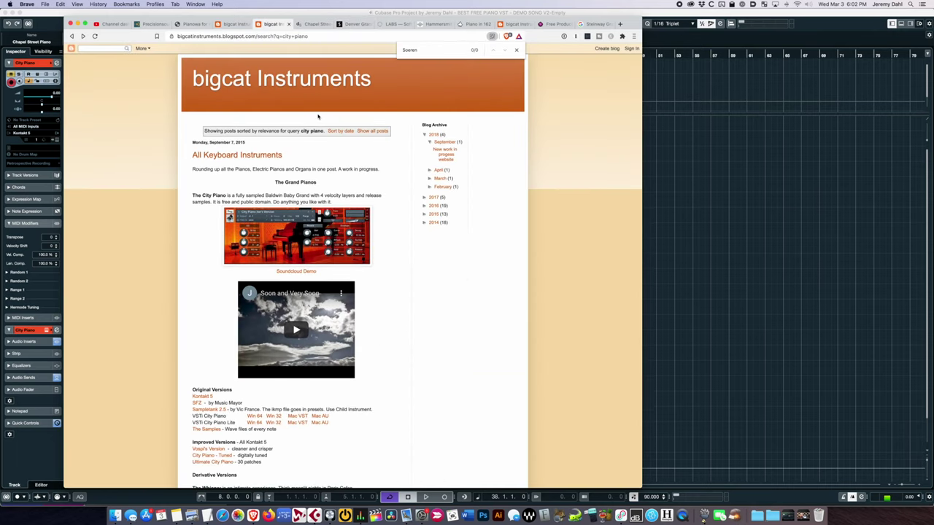
pyautogui.scroll(-1, 318, 116)
pyautogui.scroll(1, 318, 116)
pyautogui.scroll(-15, 317, 116)
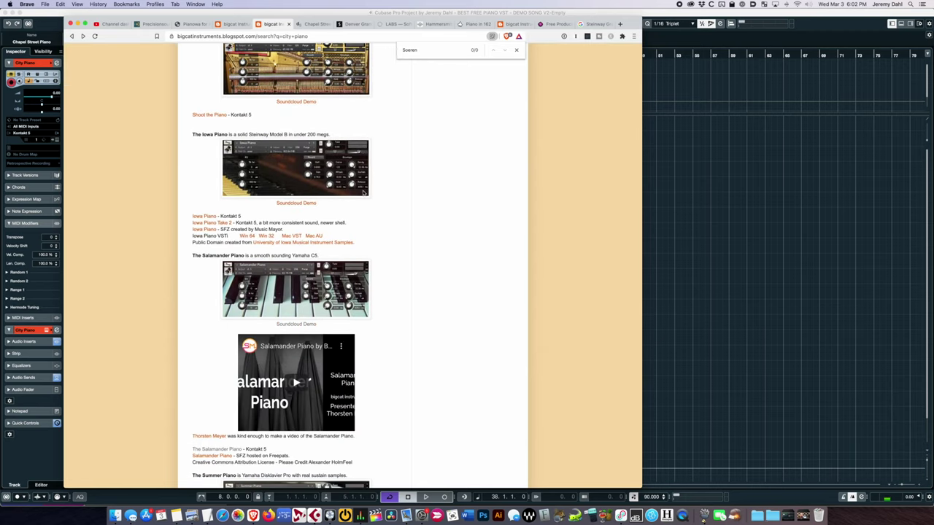
pyautogui.scroll(-3, 364, 193)
pyautogui.write('city')
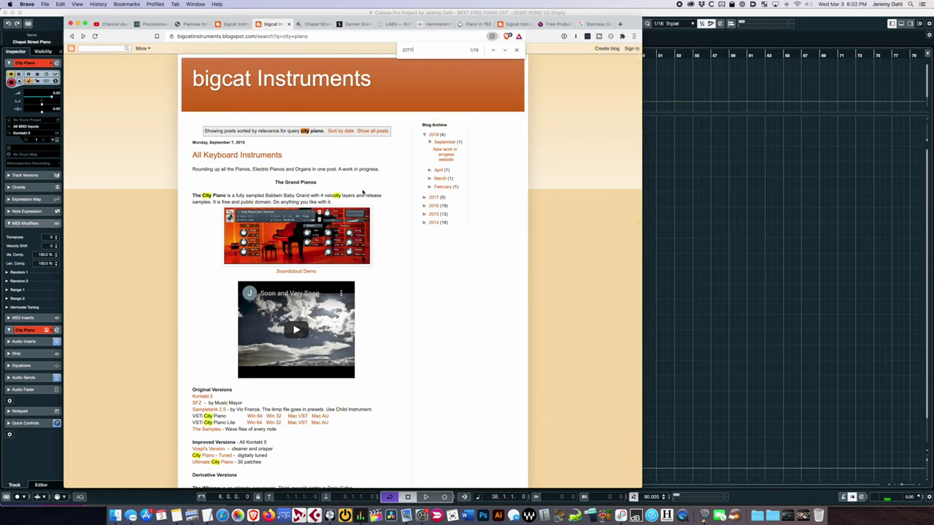
# Step: Close the page search and review the City Piano description and its original and improved download versions
pyautogui.press('Escape')
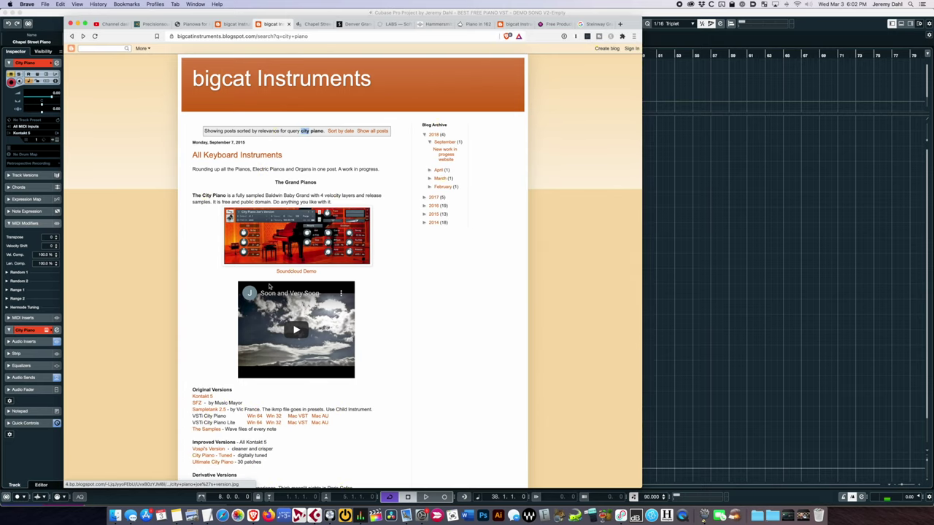
pyautogui.scroll(-3, 277, 289)
pyautogui.scroll(3, 283, 295)
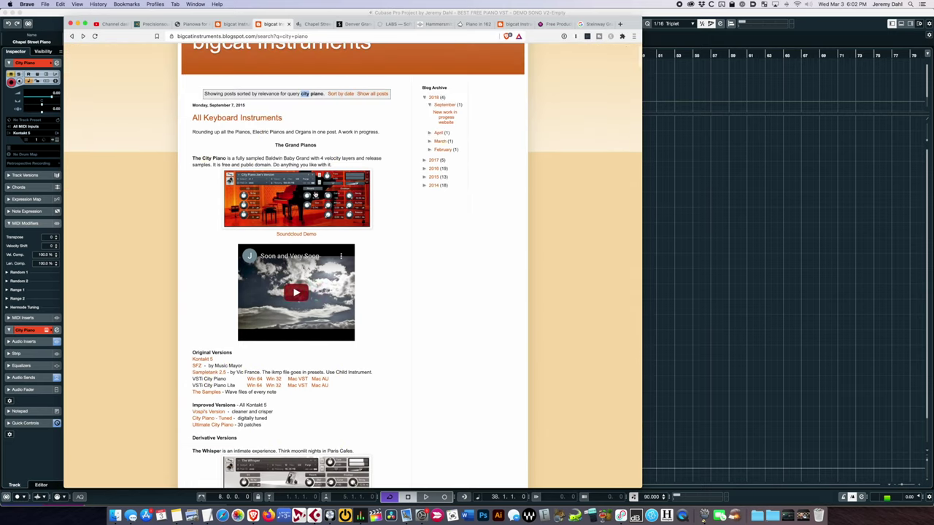
pyautogui.scroll(-4, 184, 333)
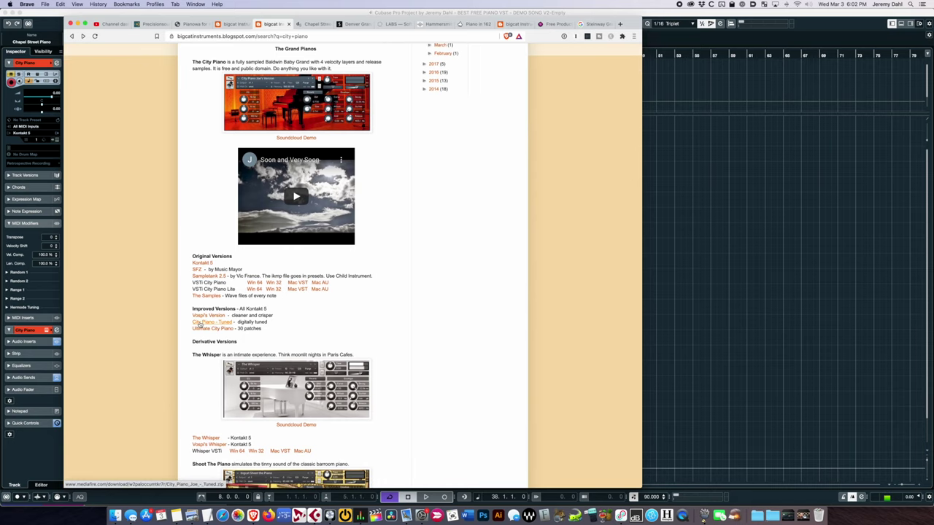
# Step: Switch to Cubase, solo the City Piano track and play it from the cycle start at bar 38
pyautogui.press('super+Tab')
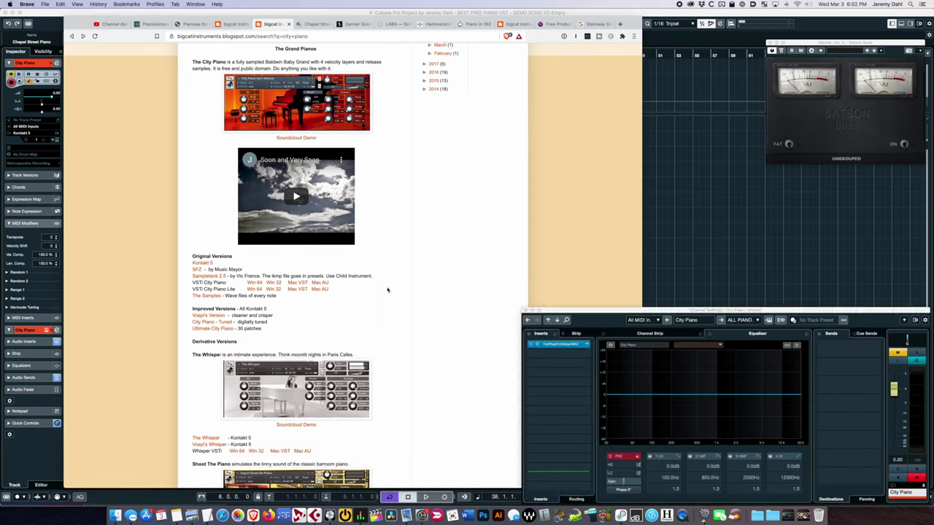
pyautogui.click(97, 181)
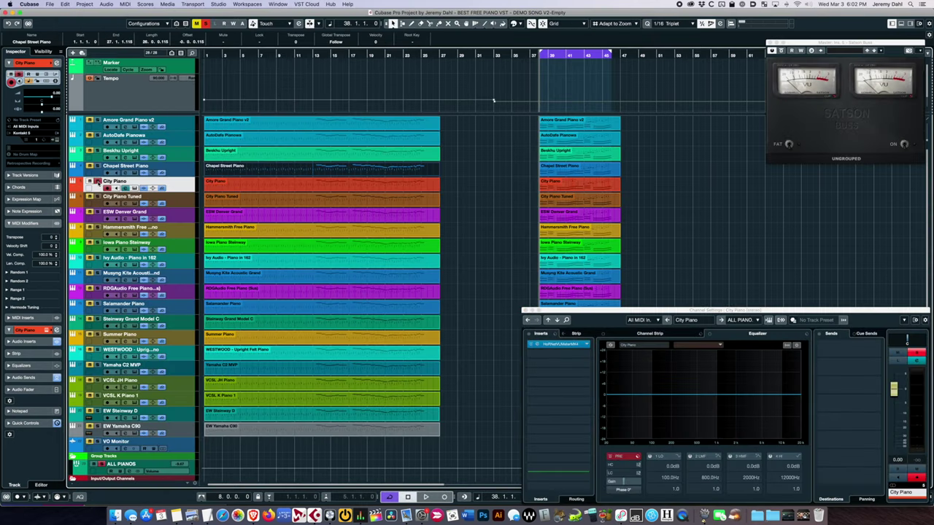
pyautogui.press('space')
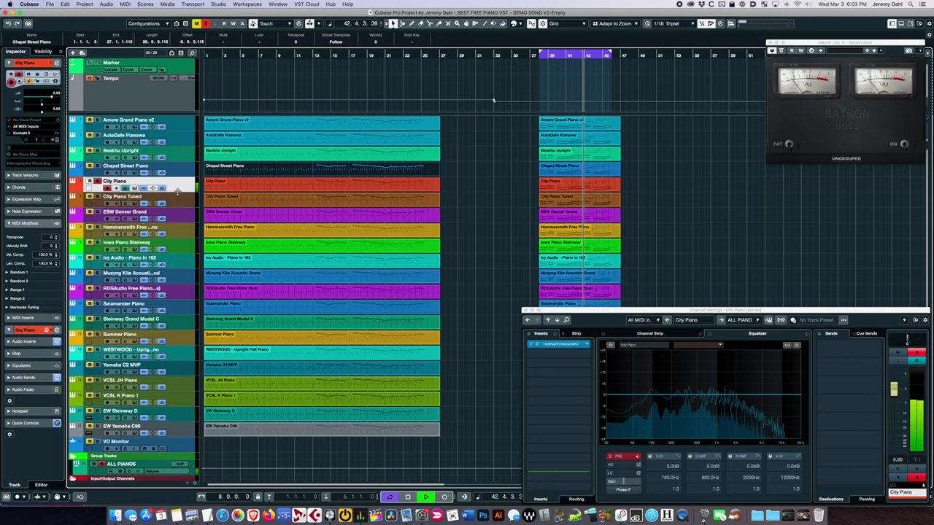
# Step: Set the reverb wet level of the City Piano Kontakt instrument to 0.403 and close the instrument window
pyautogui.click(178, 194)
pyautogui.moveTo(717, 44); pyautogui.dragTo(643, 43)
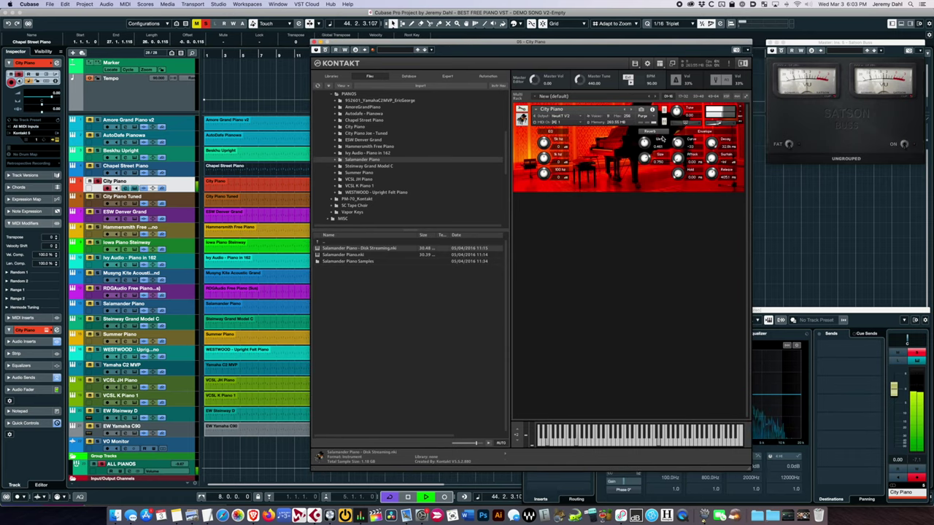
pyautogui.moveTo(642, 147); pyautogui.dragTo(635, 197)
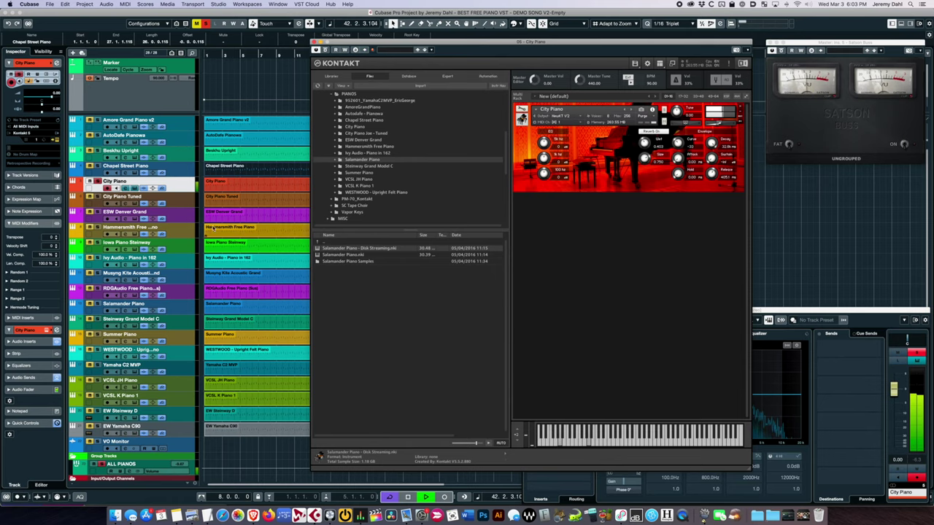
pyautogui.click(235, 189)
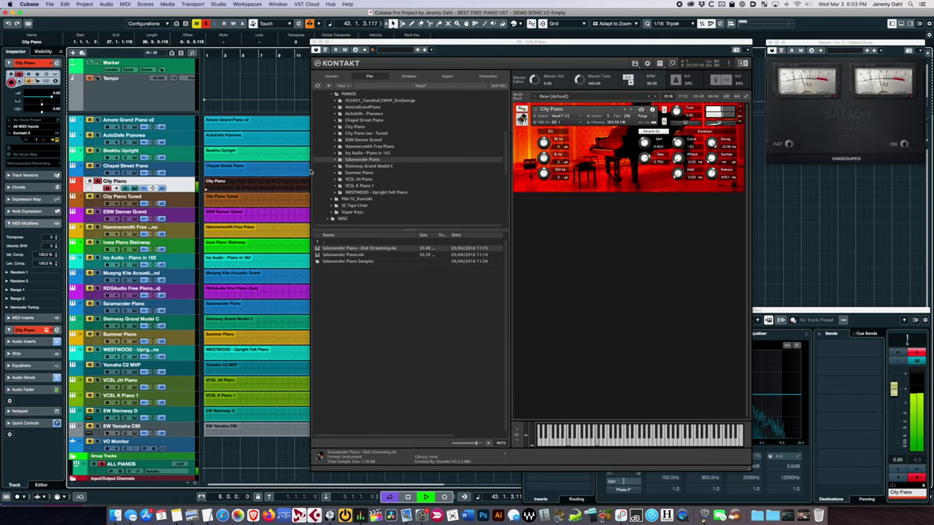
pyautogui.click(314, 42)
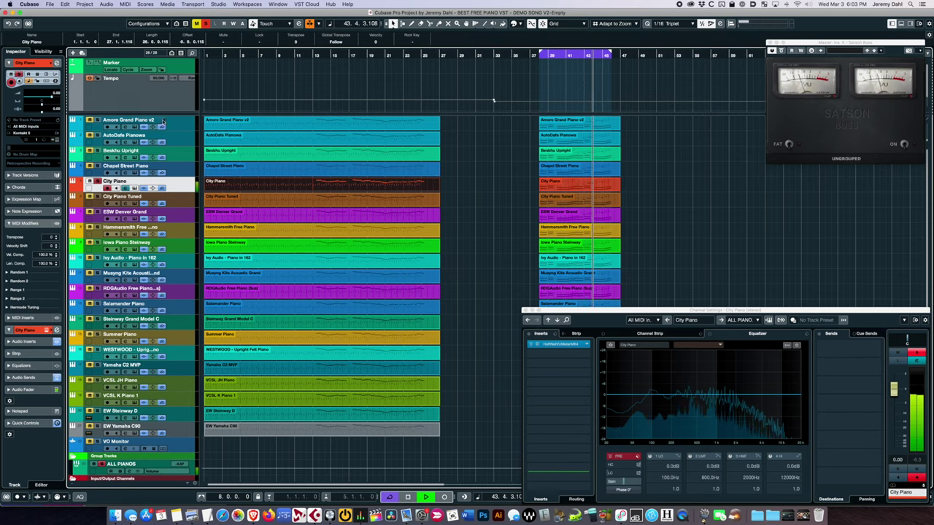
# Step: Compare City Piano with Amore Grand Piano v2 during playback, checking City Piano's Kontakt instrument in between
pyautogui.click(187, 124)
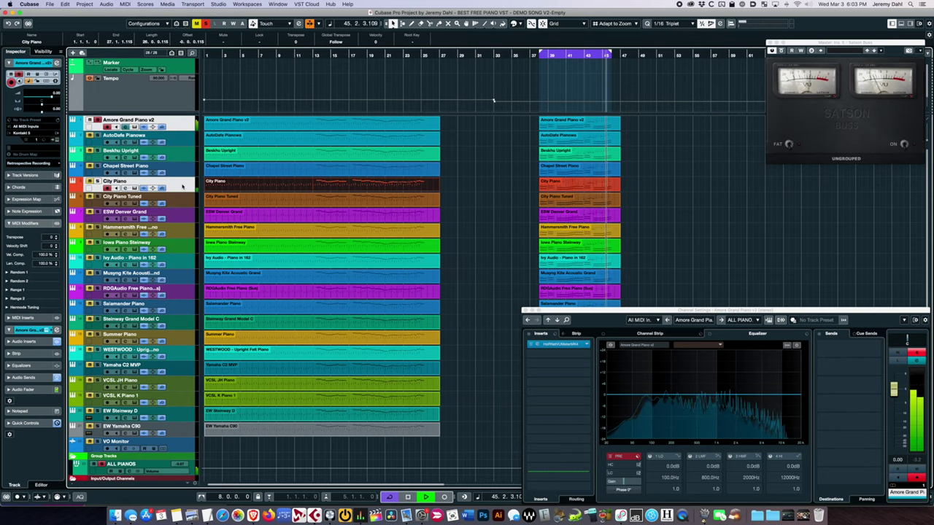
pyautogui.press('m')
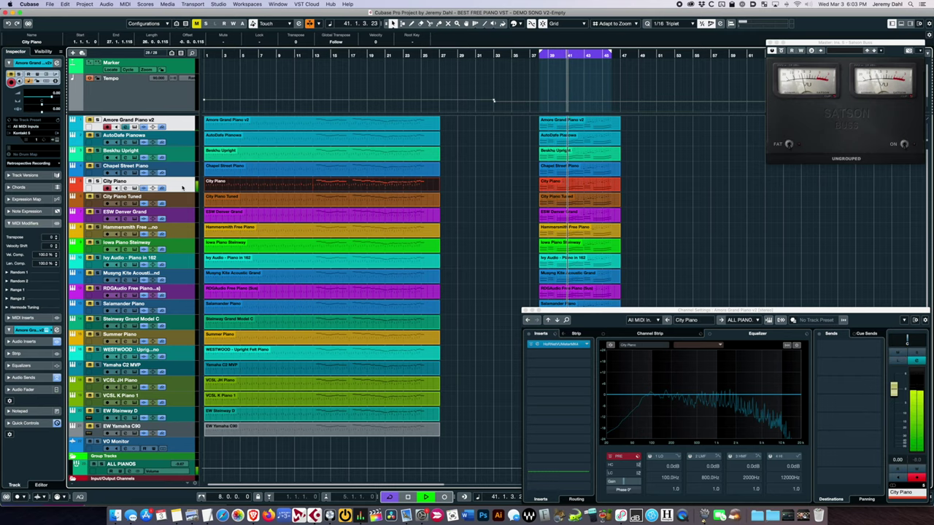
pyautogui.click(134, 188)
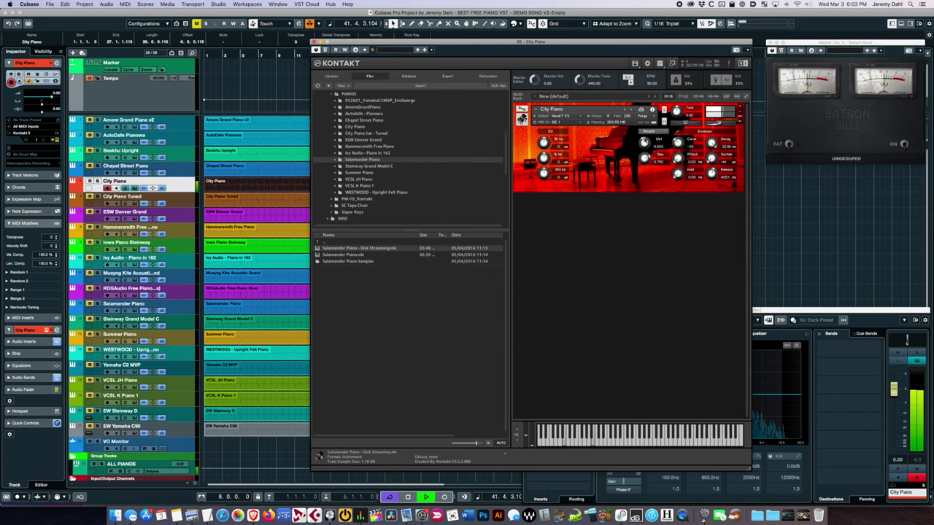
pyautogui.click(314, 41)
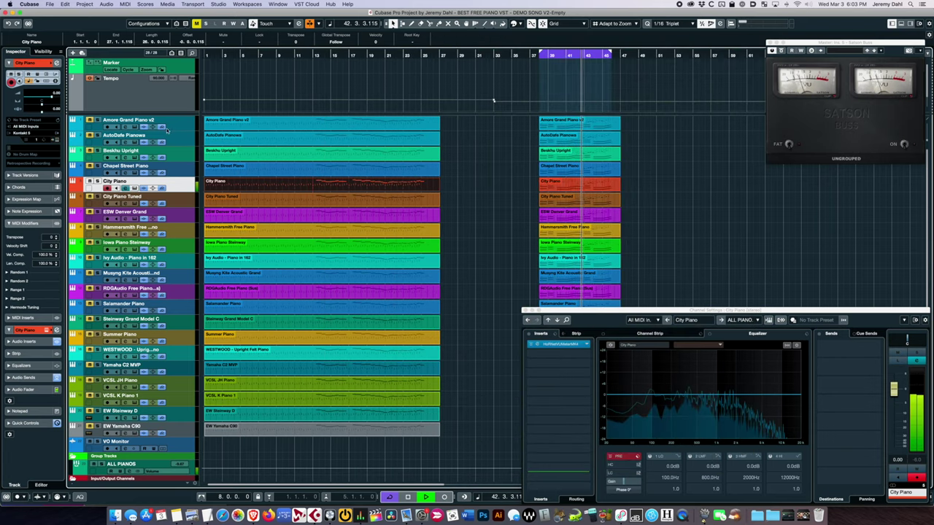
pyautogui.click(181, 125)
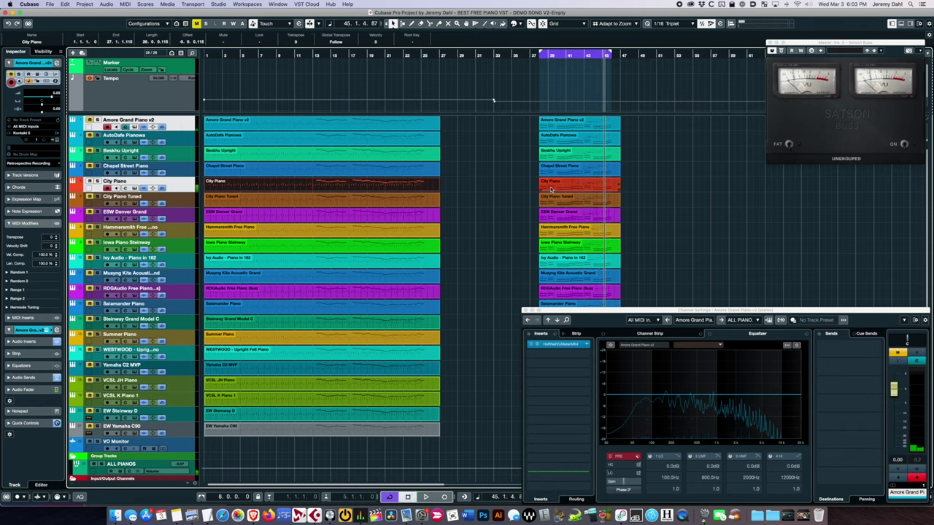
# Step: Replay the City Piano and Amore Grand Piano v2 comparison from the cycle start at bar 38, then stop playback
pyautogui.click(539, 57)
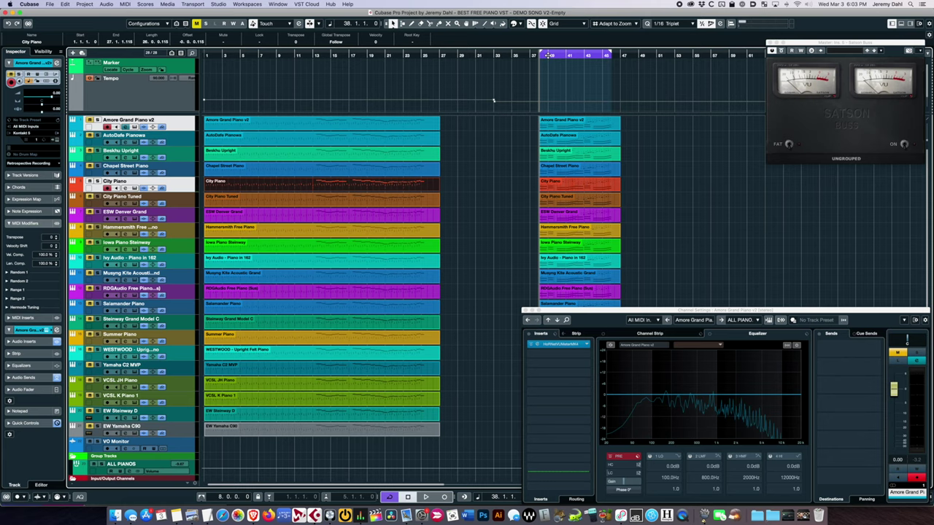
pyautogui.press('space')
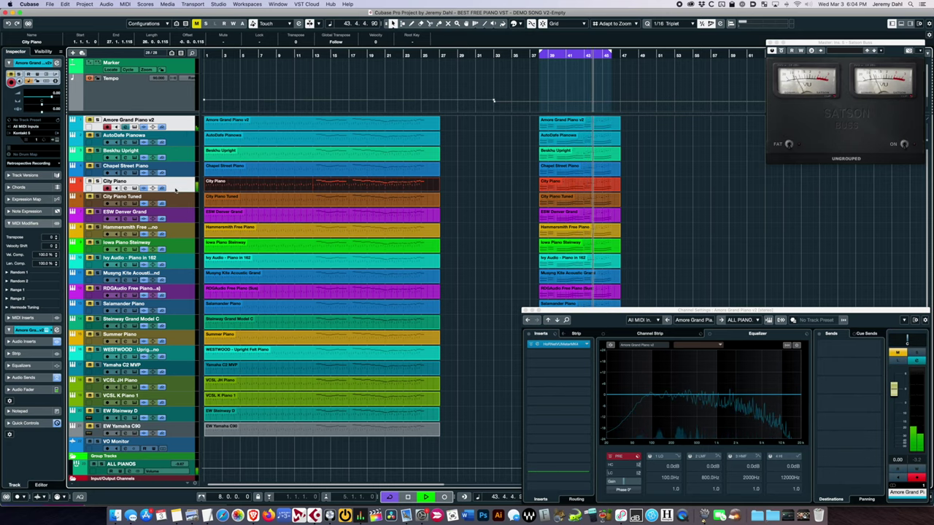
pyautogui.press('space')
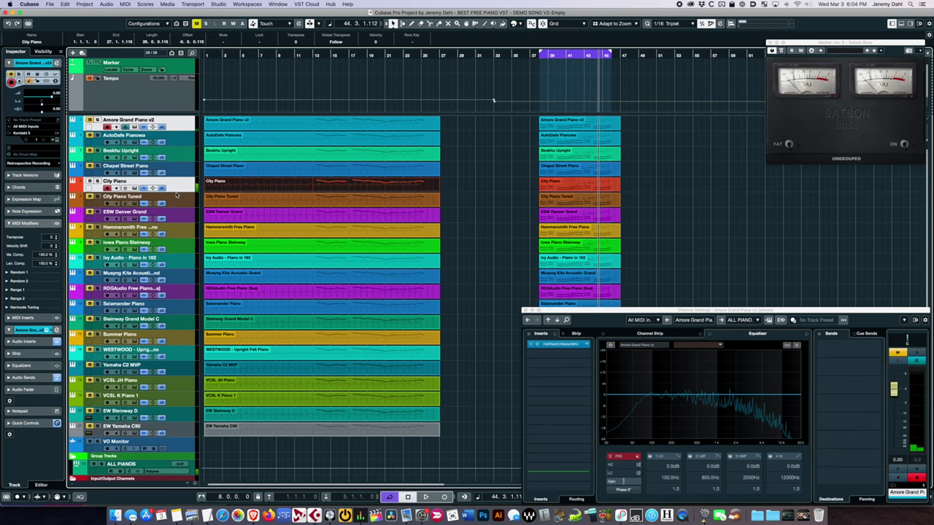
# Step: Audition the City Piano Tuned track soloed, viewing its Kontakt instrument and closing the window
pyautogui.click(154, 195)
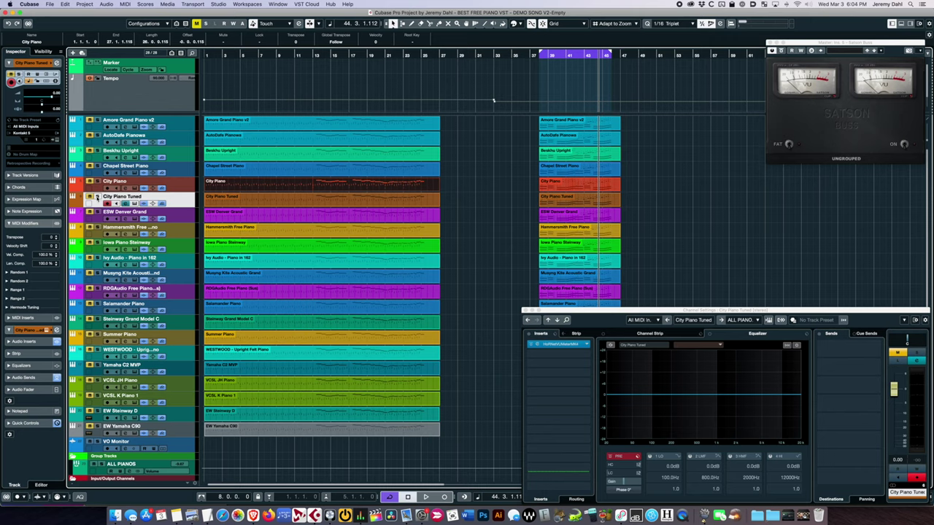
pyautogui.click(97, 197)
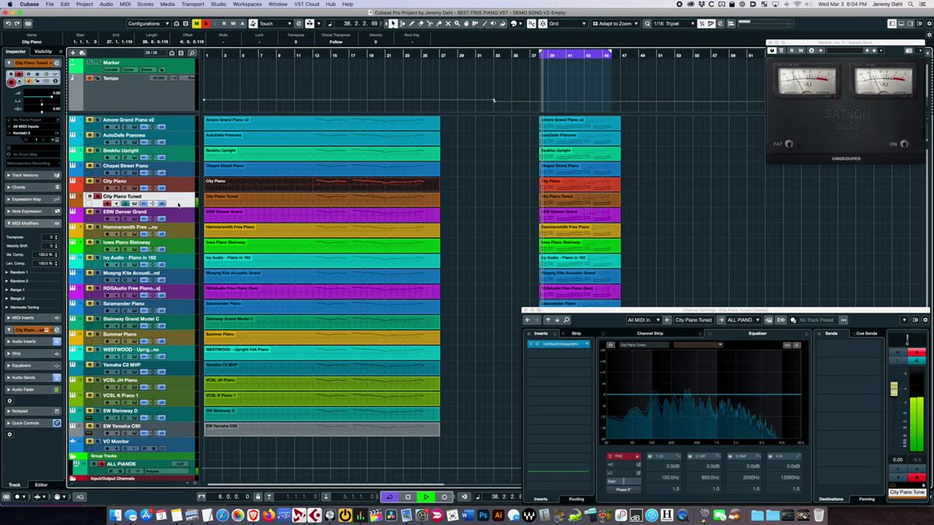
pyautogui.doubleClick(178, 205)
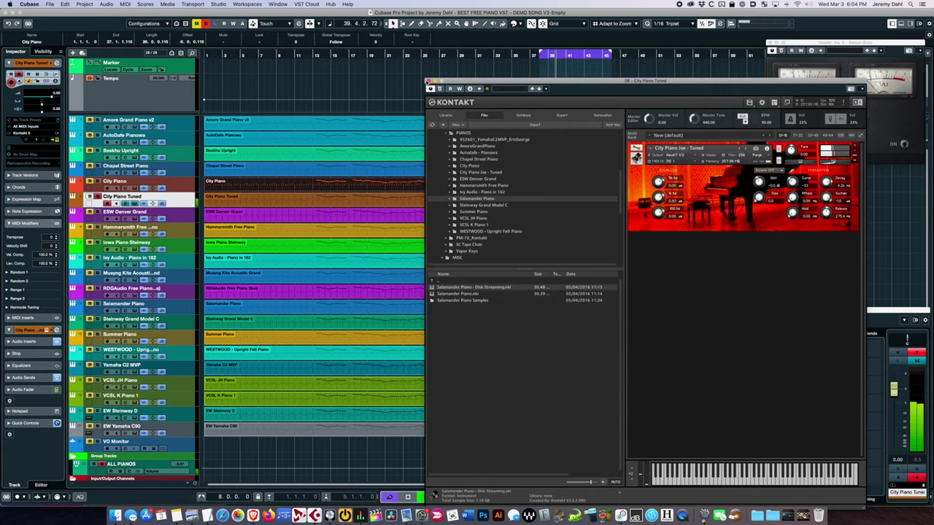
pyautogui.click(429, 82)
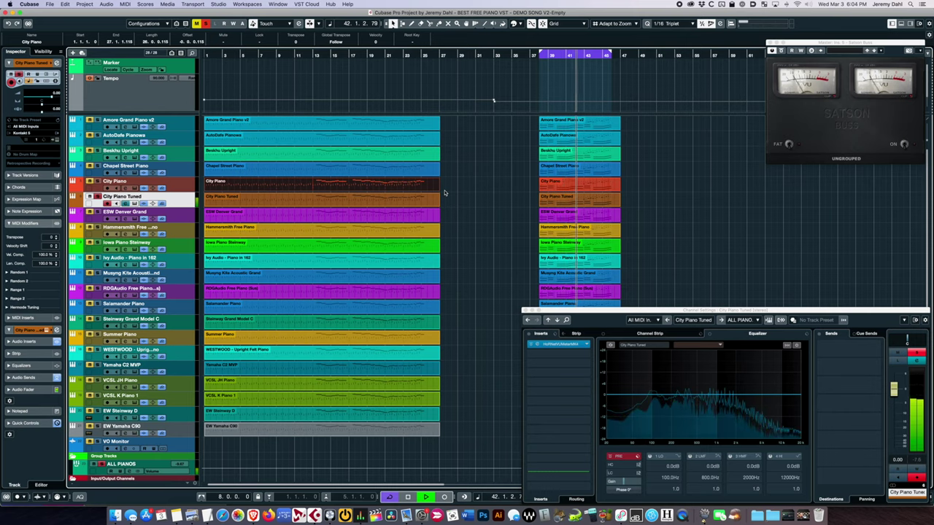
# Step: Replay City Piano Tuned from around bar 41, stop it, and check the City Piano download list in the browser
pyautogui.press('space')
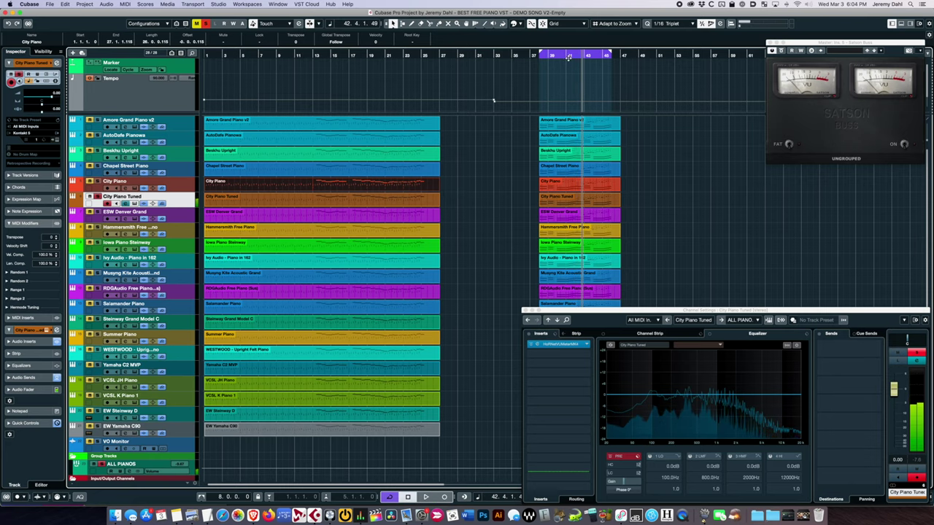
pyautogui.click(566, 56)
pyautogui.press('space')
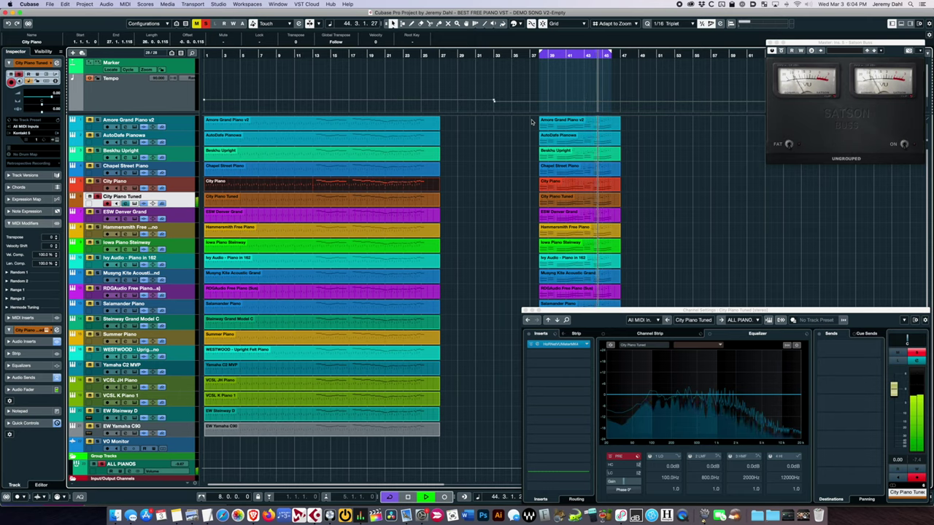
pyautogui.press('space')
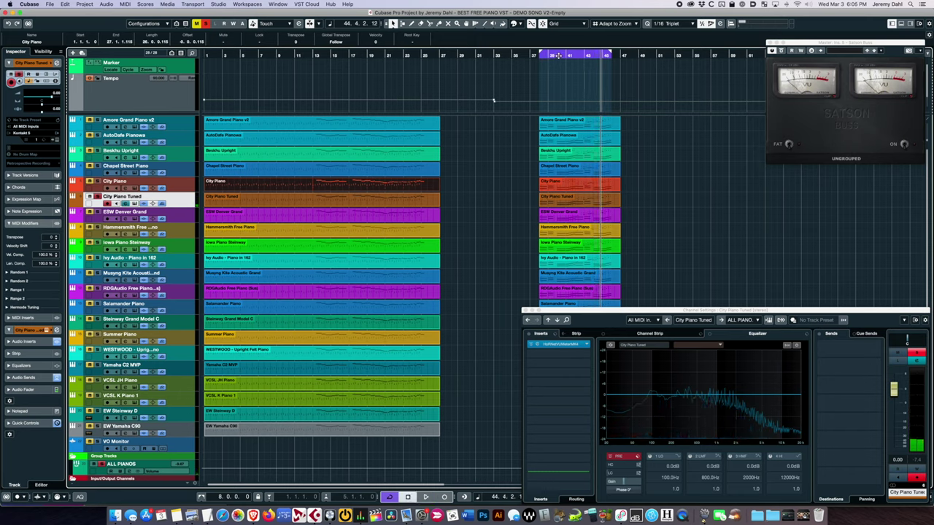
pyautogui.press('super+Tab')
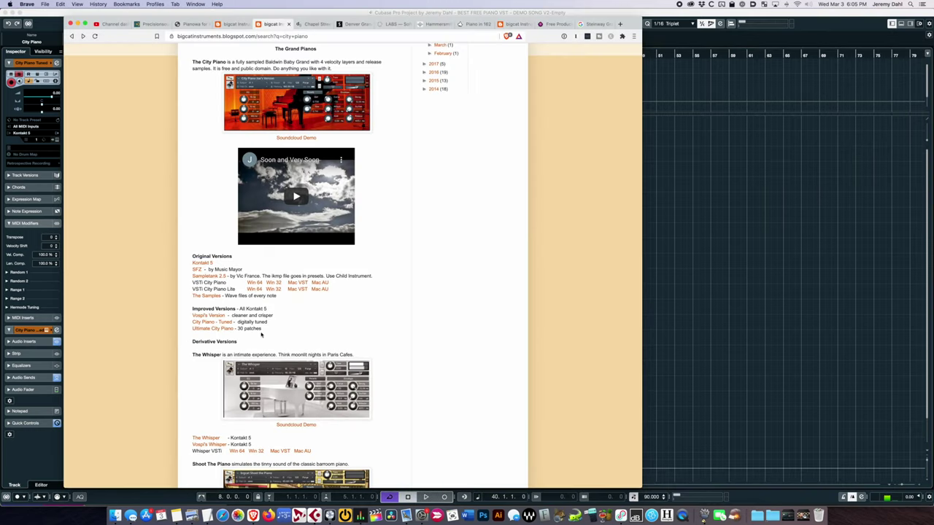
# Step: Switch back to Cubase and remove the City Piano Tuned track from the project
pyautogui.press('super+Tab')
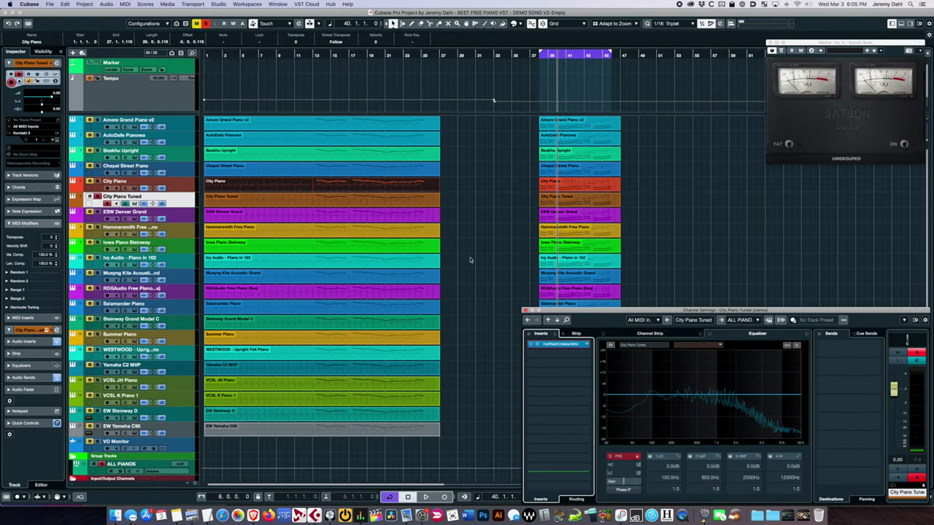
pyautogui.click(185, 187)
pyautogui.click(189, 204)
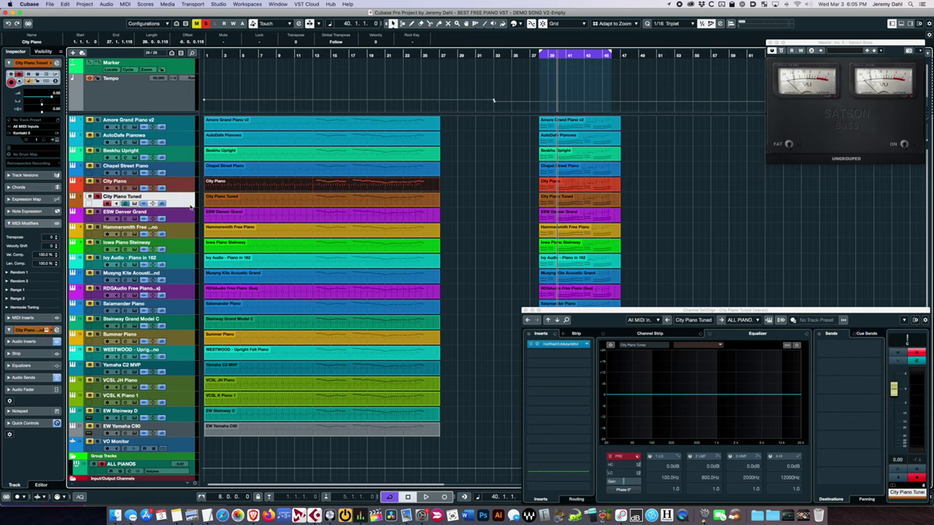
pyautogui.rightClick(177, 200)
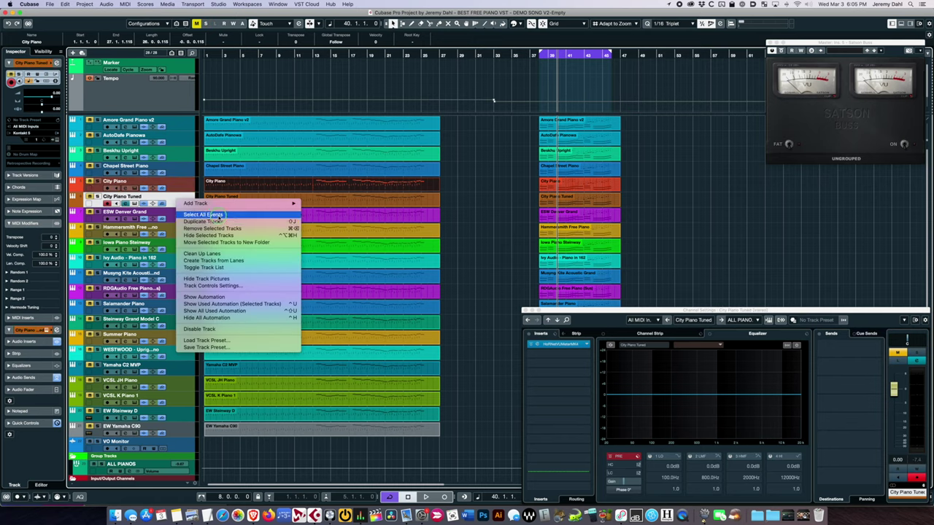
pyautogui.click(285, 229)
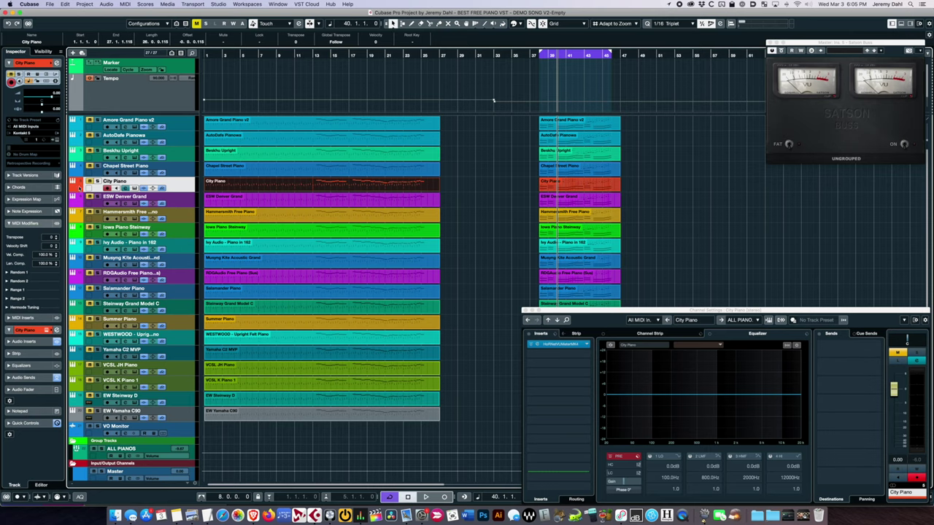
# Step: Select the ESW Denver Grand track and examine the Denver Grand download page and its Kontakt presets in the browser
pyautogui.click(180, 205)
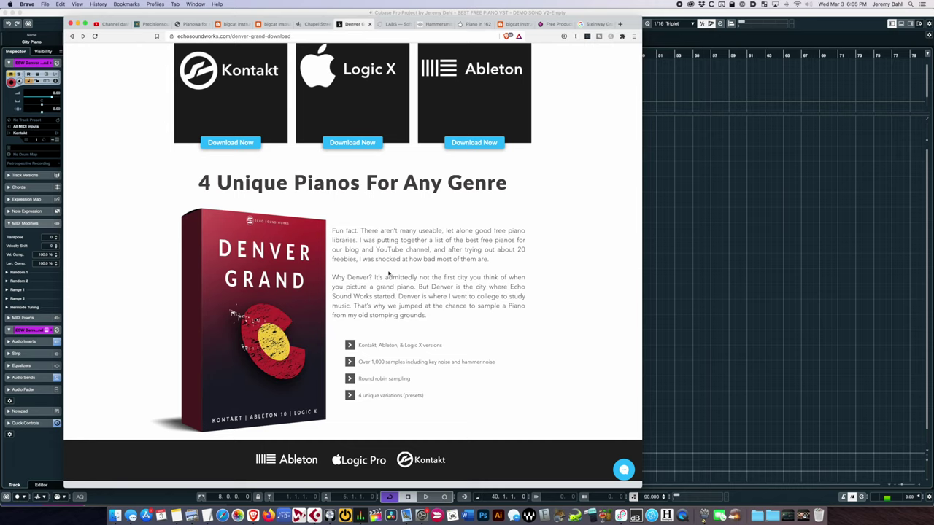
pyautogui.scroll(3, 388, 273)
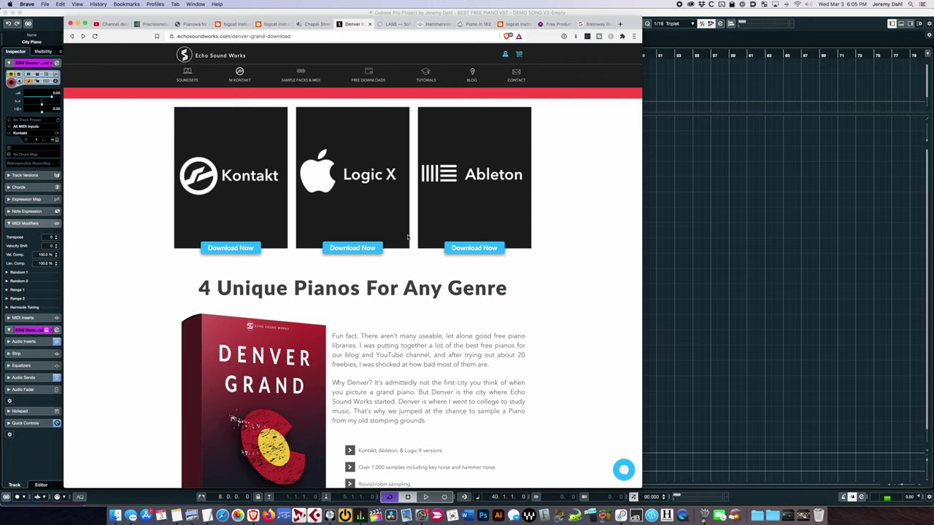
pyautogui.scroll(-15, 408, 237)
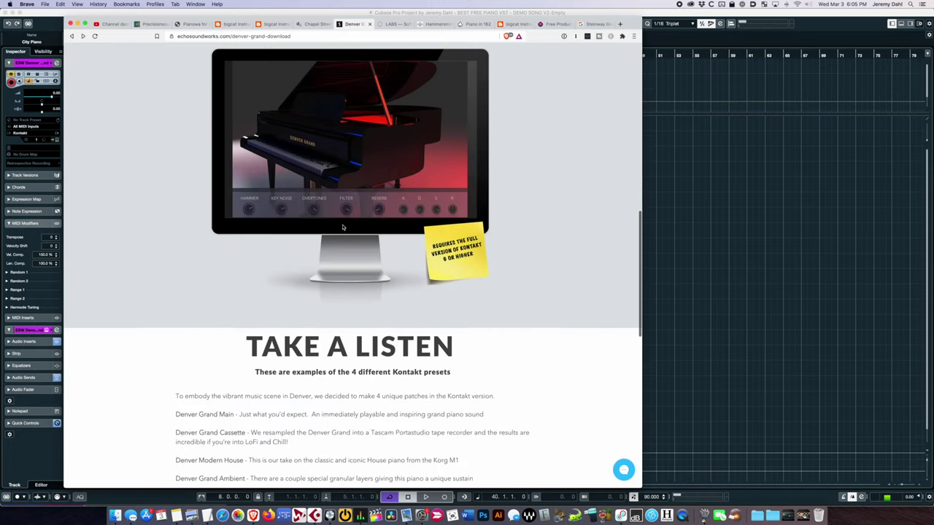
pyautogui.scroll(2, 342, 227)
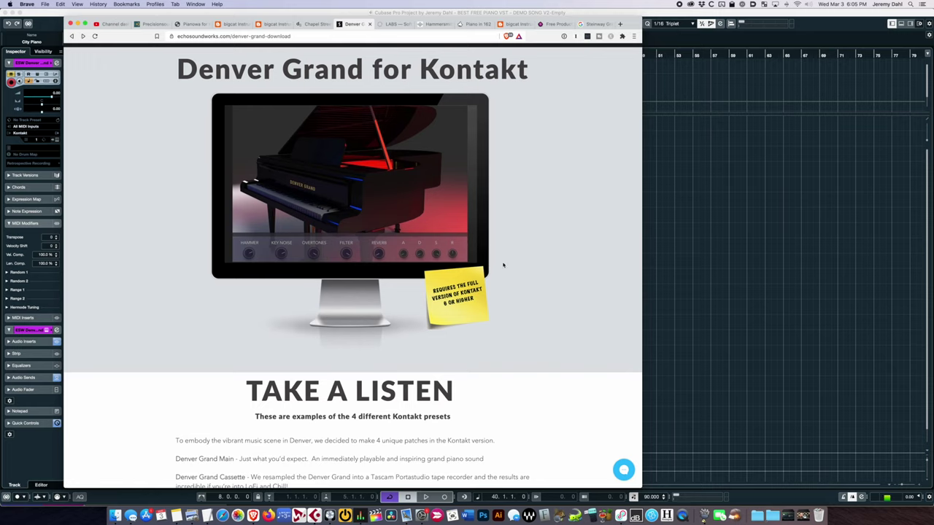
pyautogui.scroll(-5, 503, 265)
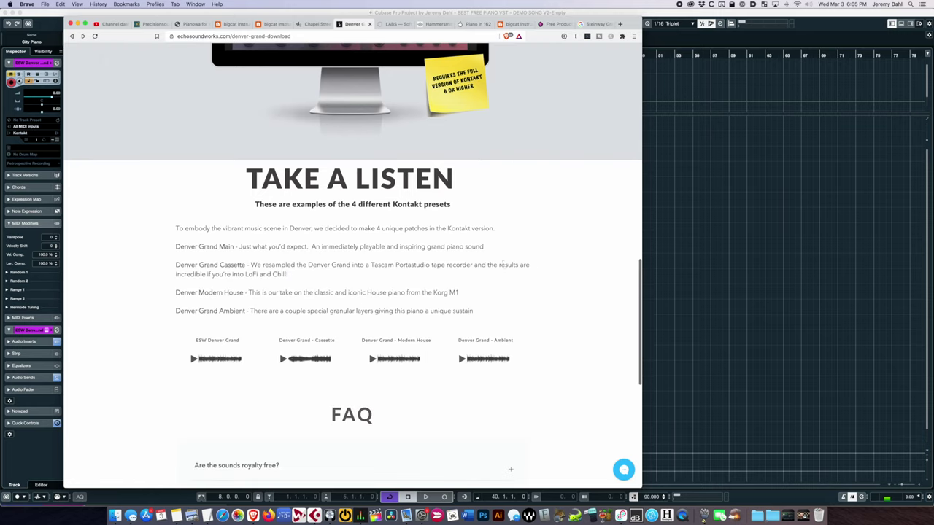
# Step: Examine the remaining sections and feature list of the Denver Grand download page, and switch back to Cubase
pyautogui.scroll(-2, 503, 265)
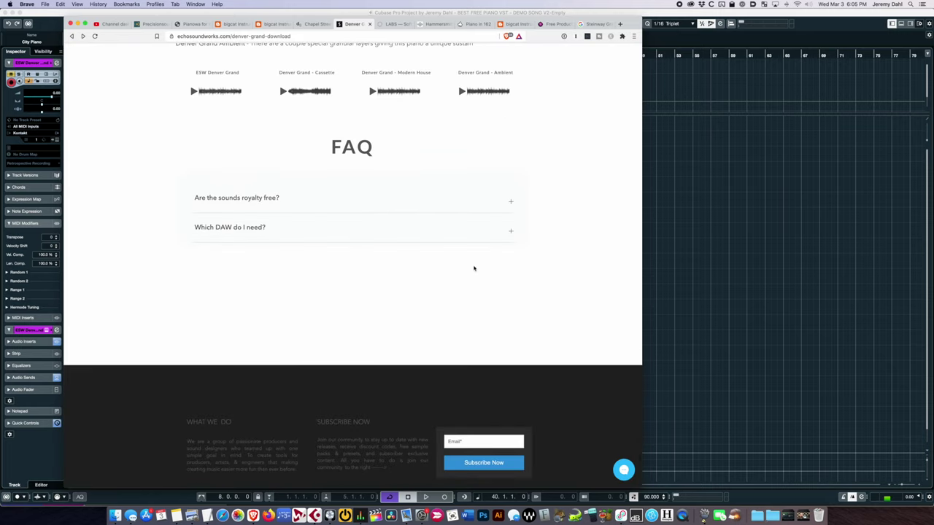
pyautogui.scroll(3, 473, 268)
pyautogui.scroll(8, 473, 269)
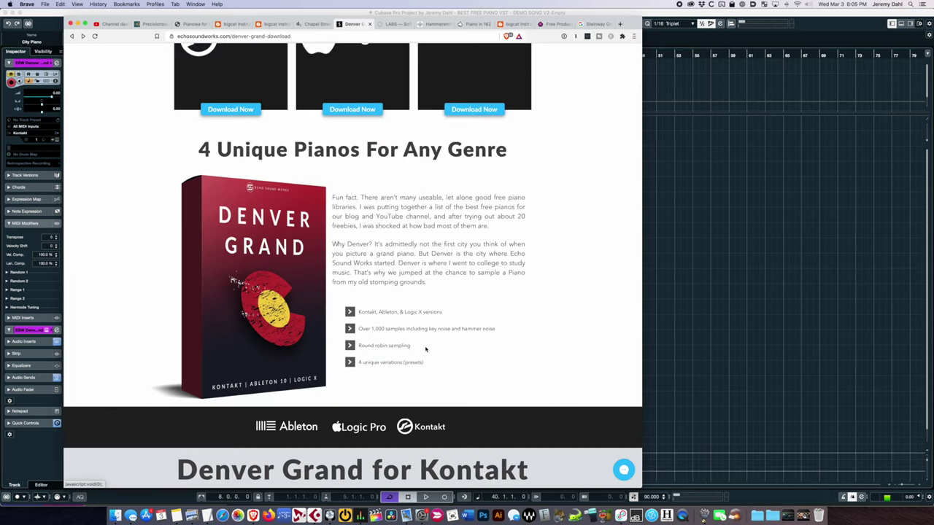
pyautogui.scroll(-1, 426, 348)
pyautogui.press('super+Tab')
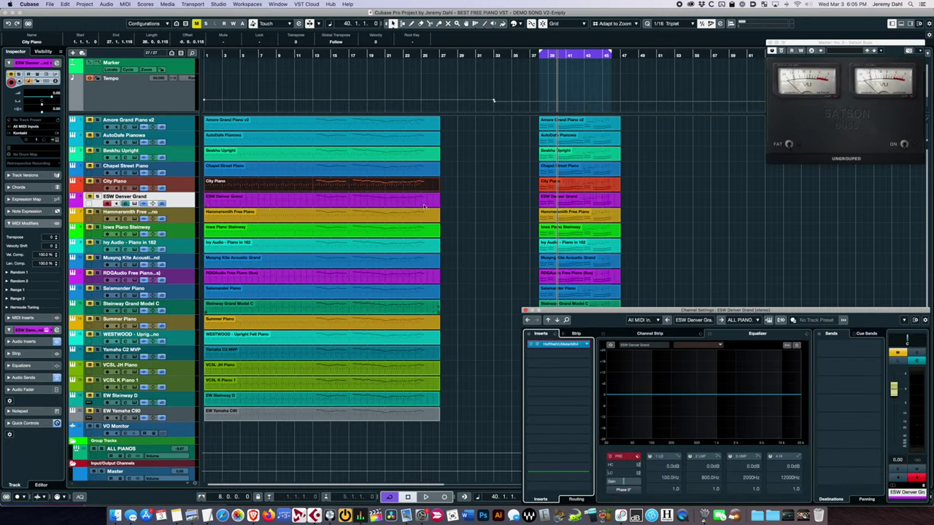
# Step: Audition the ESW Denver Grand track, and play the Amore Grand Piano v2 track for comparison
pyautogui.press('space')
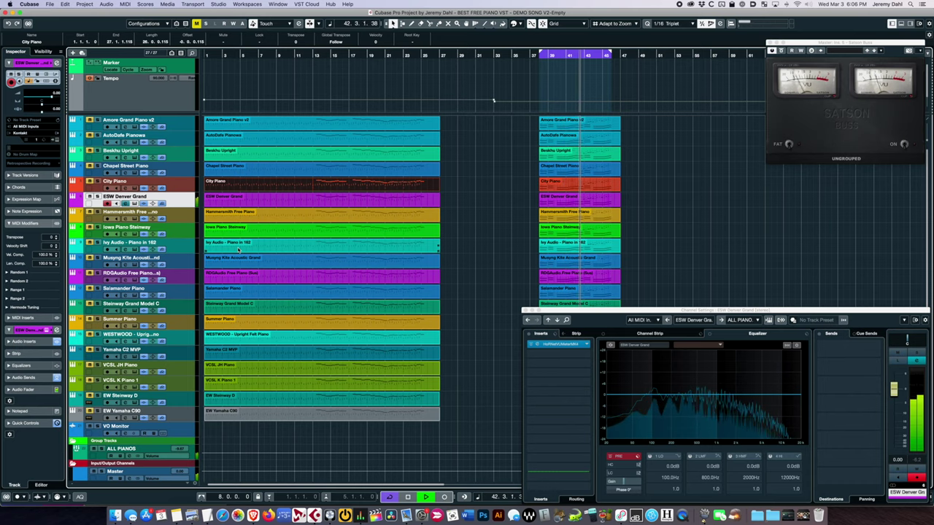
pyautogui.press('space')
pyautogui.click(183, 126)
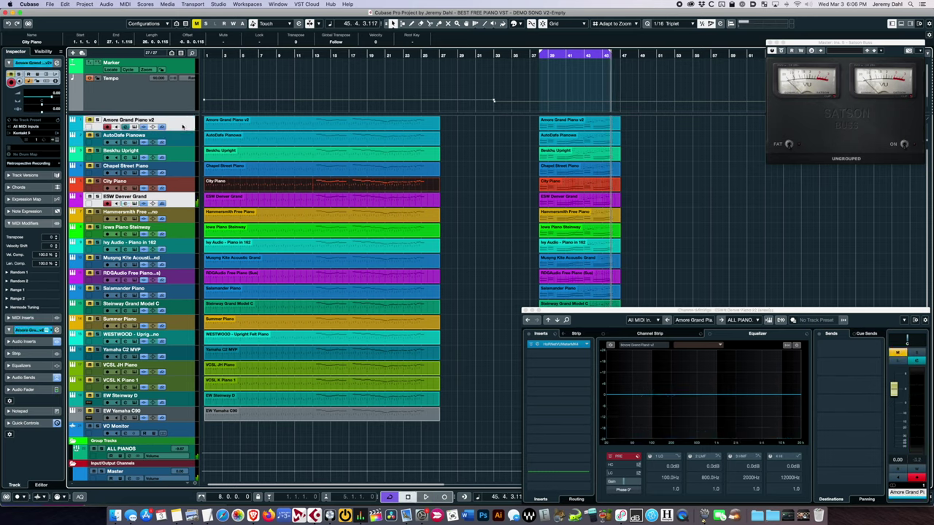
pyautogui.press('space')
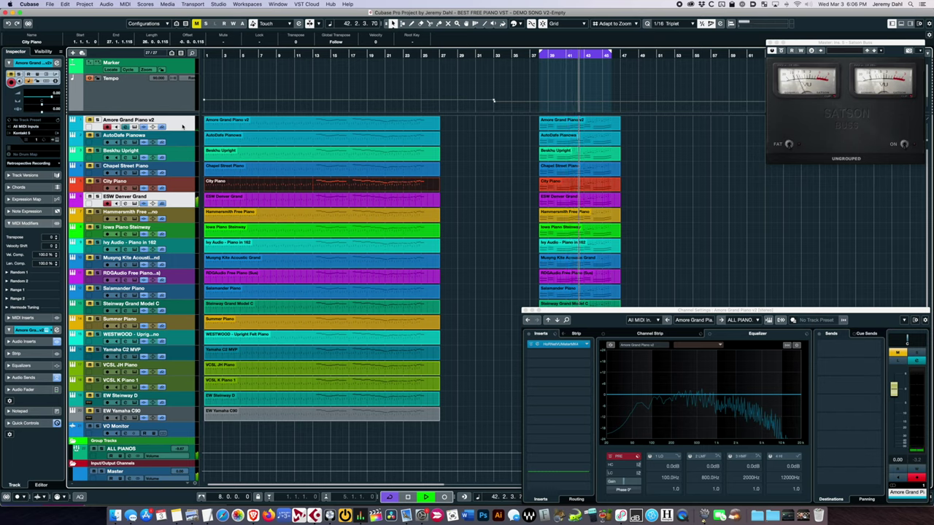
pyautogui.press('space')
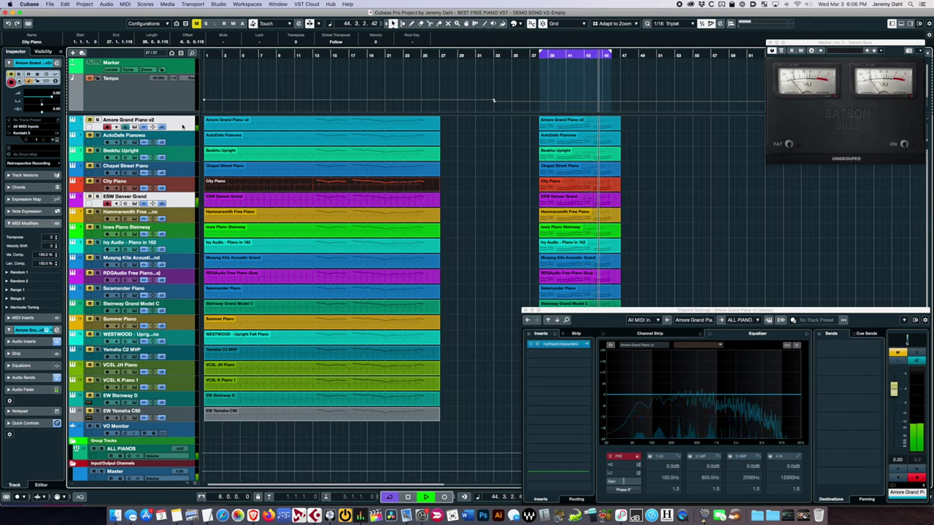
pyautogui.press('space')
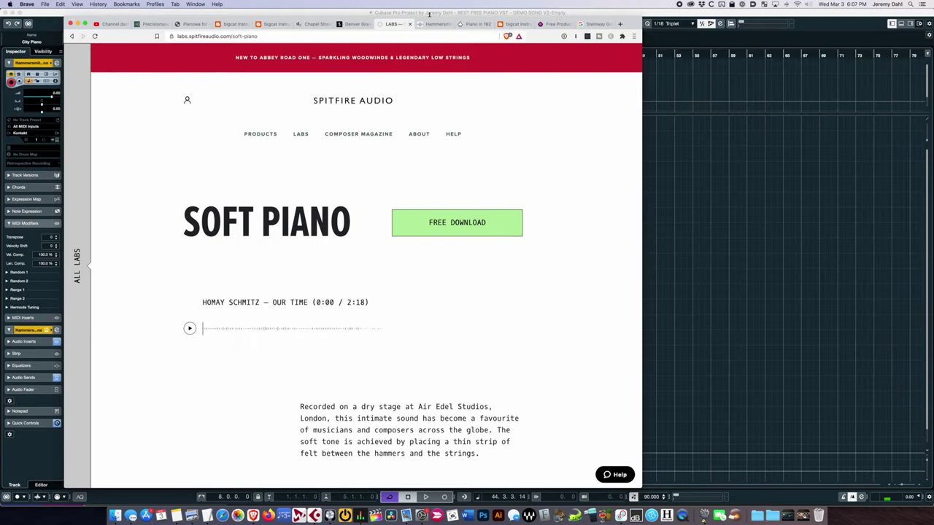
# Step: Examine Soniccouture's Hammersmith Free download page in the browser and return to Cubase
pyautogui.click(432, 24)
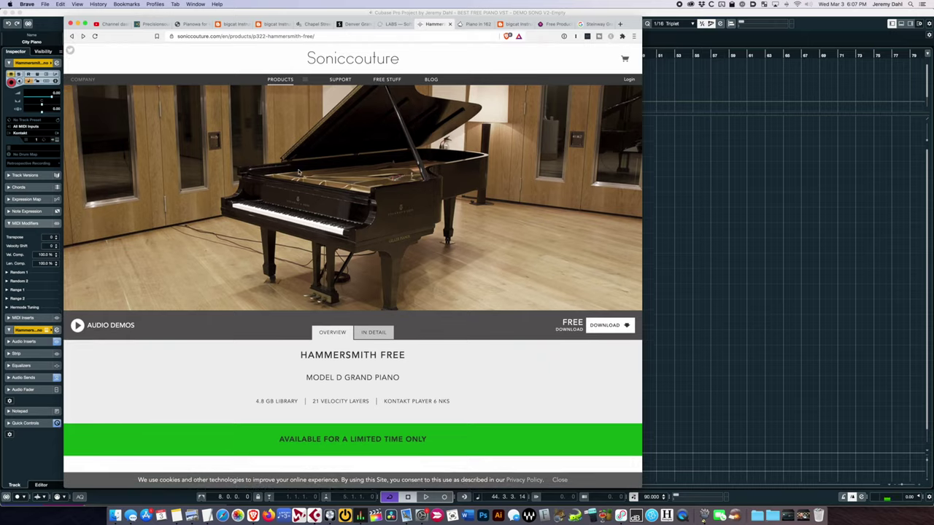
pyautogui.scroll(-3, 270, 197)
pyautogui.scroll(4, 289, 183)
pyautogui.scroll(-2, 397, 358)
pyautogui.scroll(2, 321, 376)
pyautogui.press('super+Tab')
# Step: Audition the Hammersmith Free Piano track and compare it with Amore Grand Piano v2 during playback
pyautogui.click(91, 218)
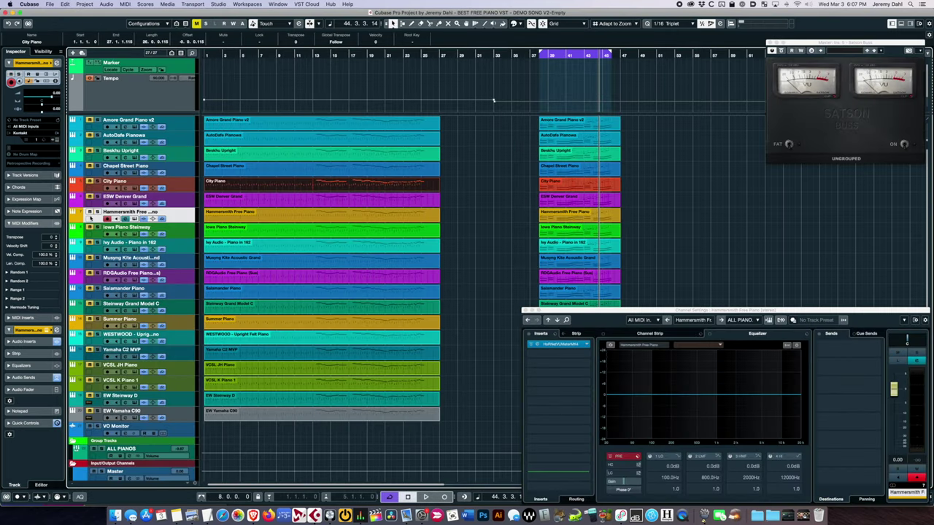
pyautogui.press('space')
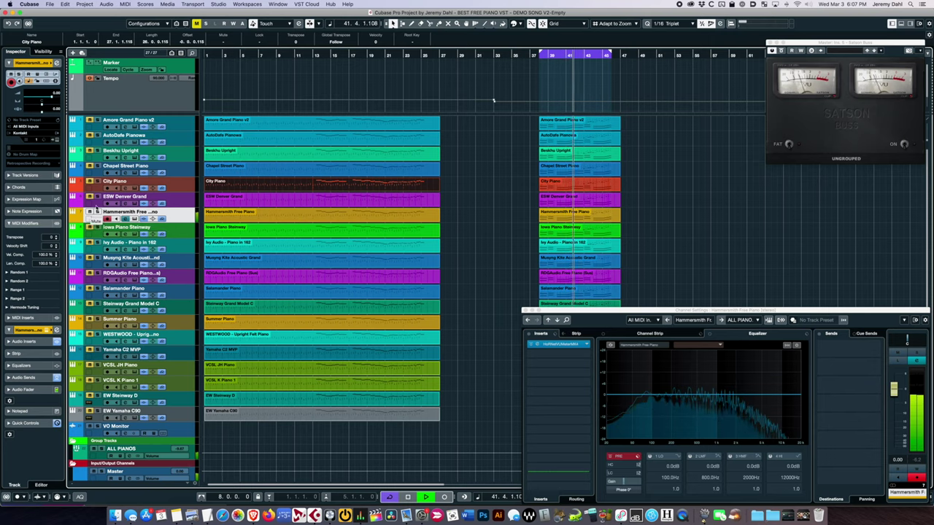
pyautogui.click(191, 128)
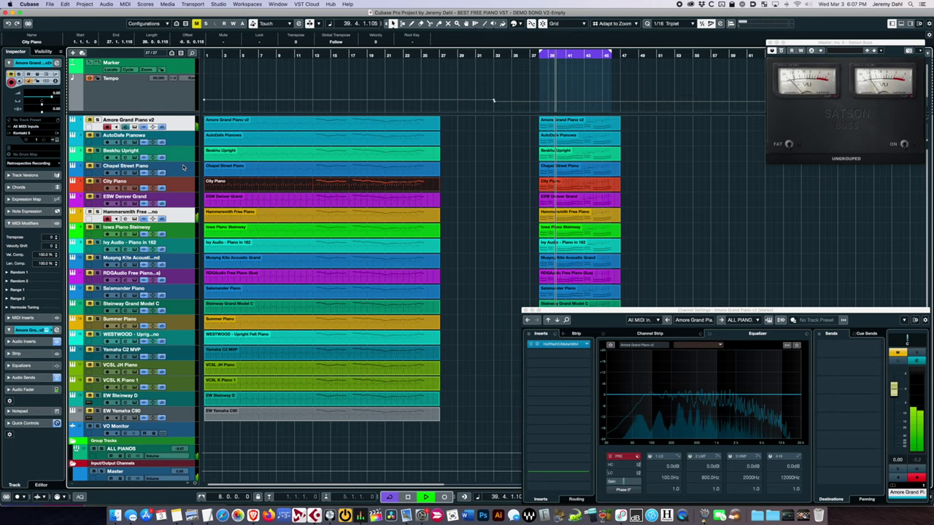
pyautogui.click(189, 215)
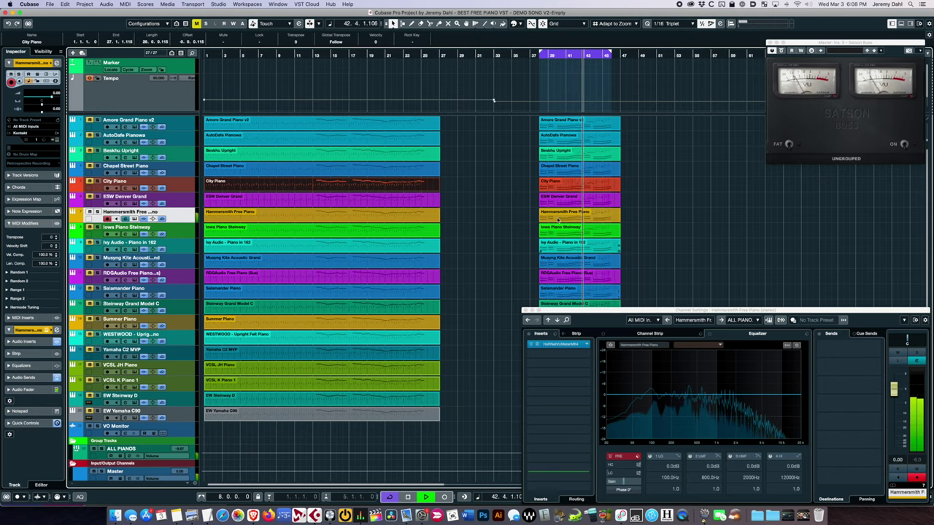
# Step: Replay the Hammersmith Free Piano track from around bar 42 and stop playback
pyautogui.click(572, 57)
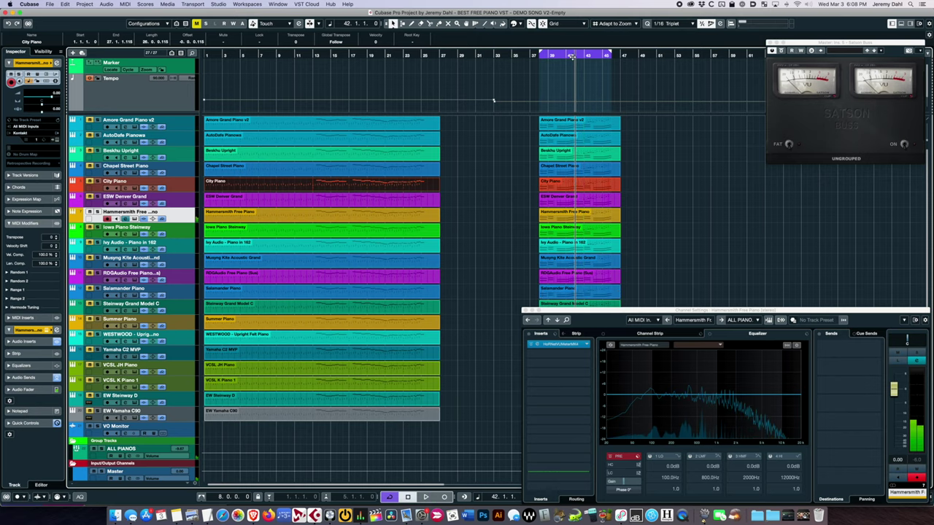
pyautogui.press('space')
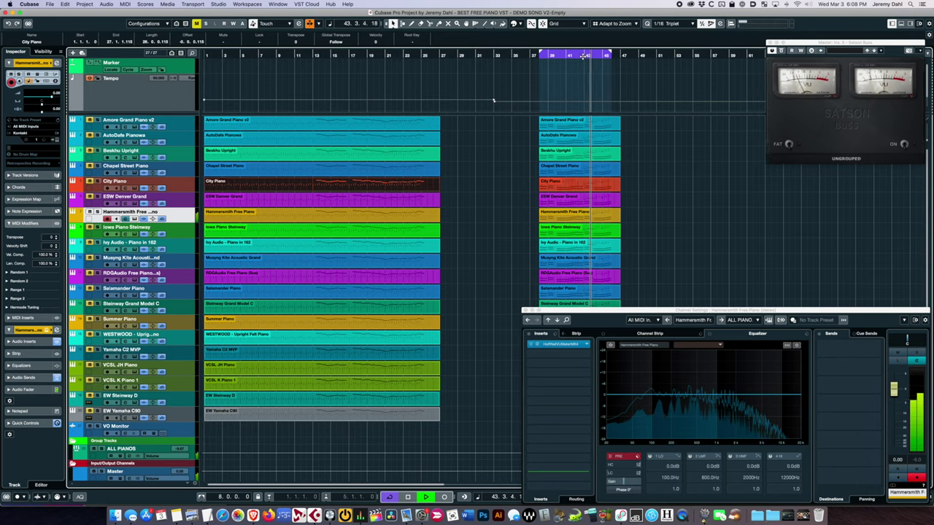
pyautogui.press('space')
# Step: Play the Hammersmith Free Piano track from bar 13 and show the mechanics and expression settings of its Kontakt instrument
pyautogui.press('Home')
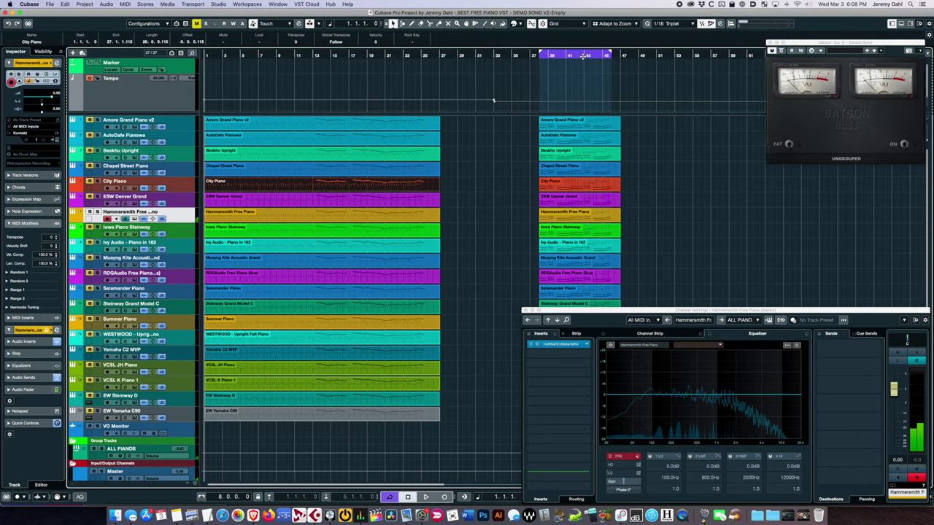
pyautogui.click(313, 65)
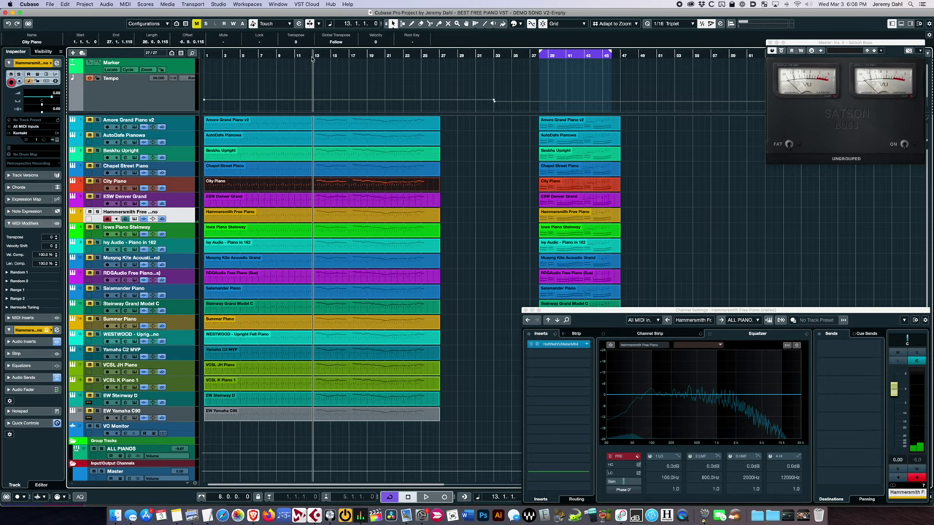
pyautogui.press('space')
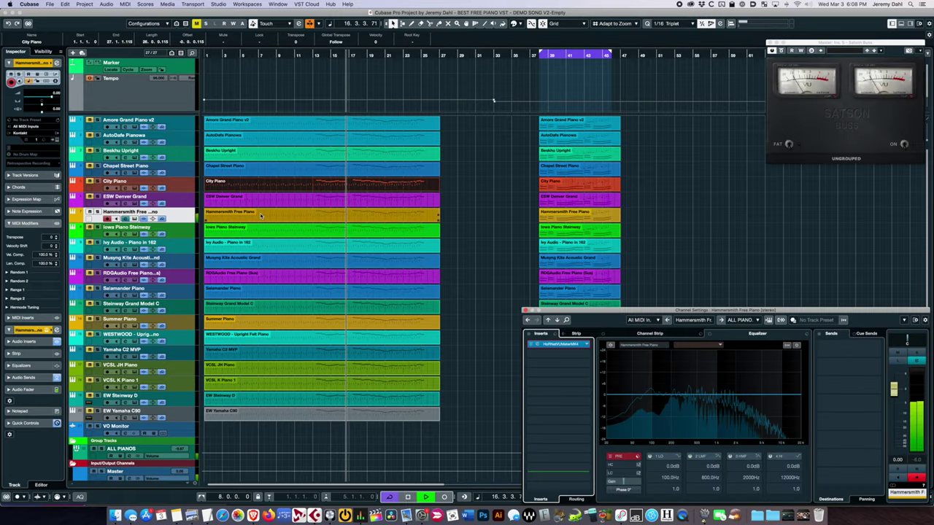
pyautogui.click(161, 219)
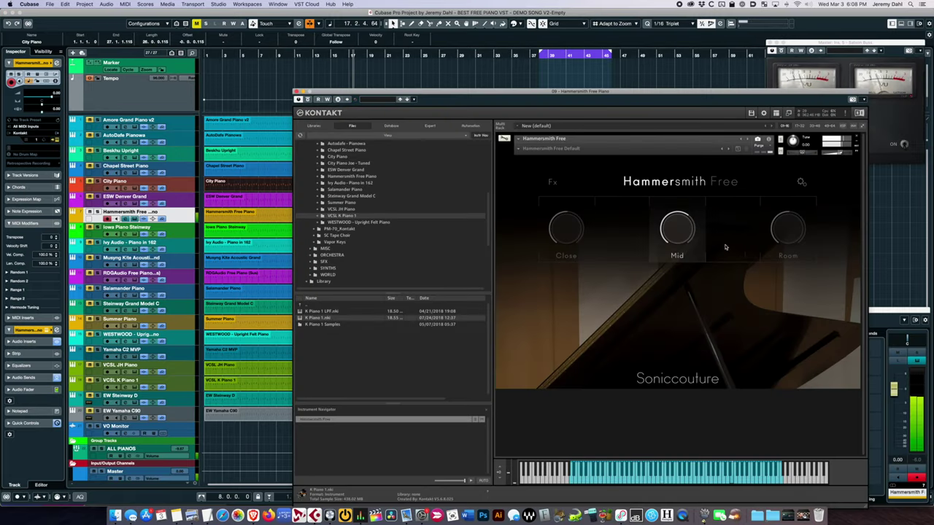
pyautogui.click(801, 183)
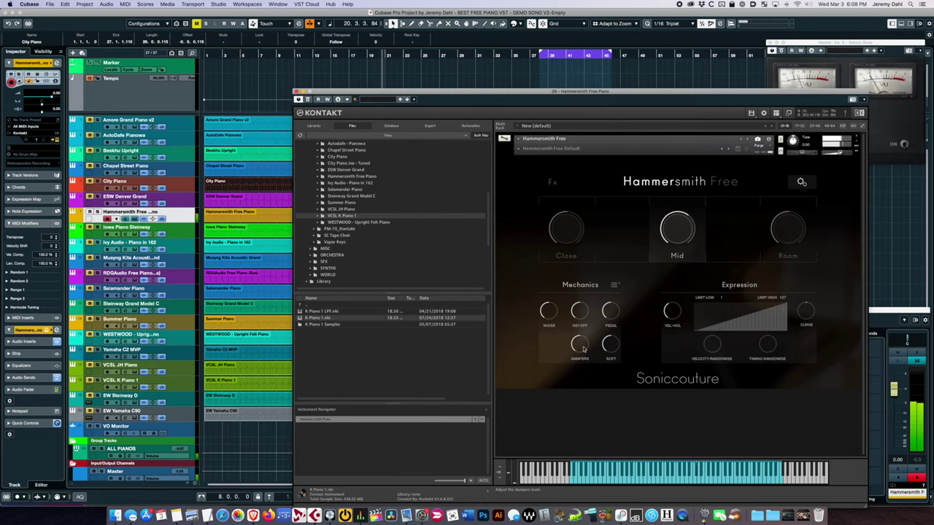
# Step: Test the pedal noise level in the Hammersmith Free mechanics by lowering it fully and raising it again
pyautogui.moveTo(612, 318); pyautogui.dragTo(615, 280)
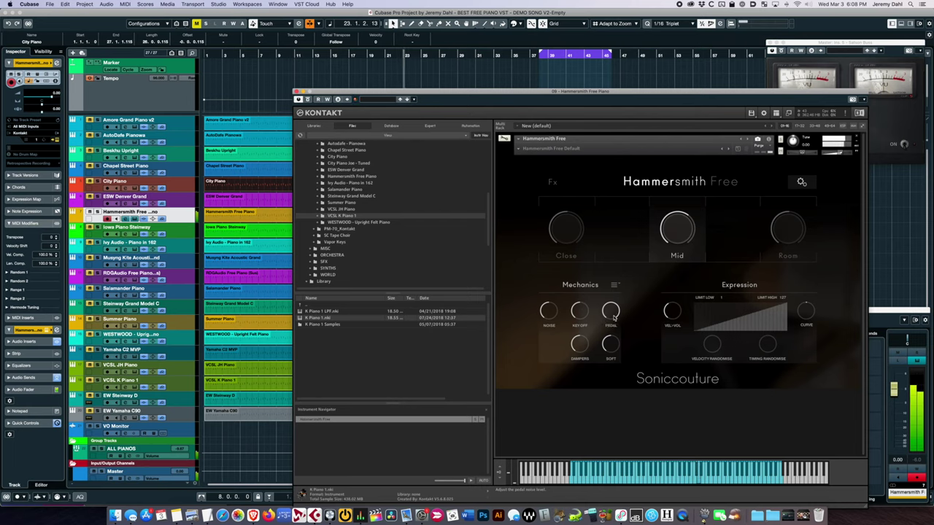
pyautogui.moveTo(614, 317); pyautogui.dragTo(592, 399)
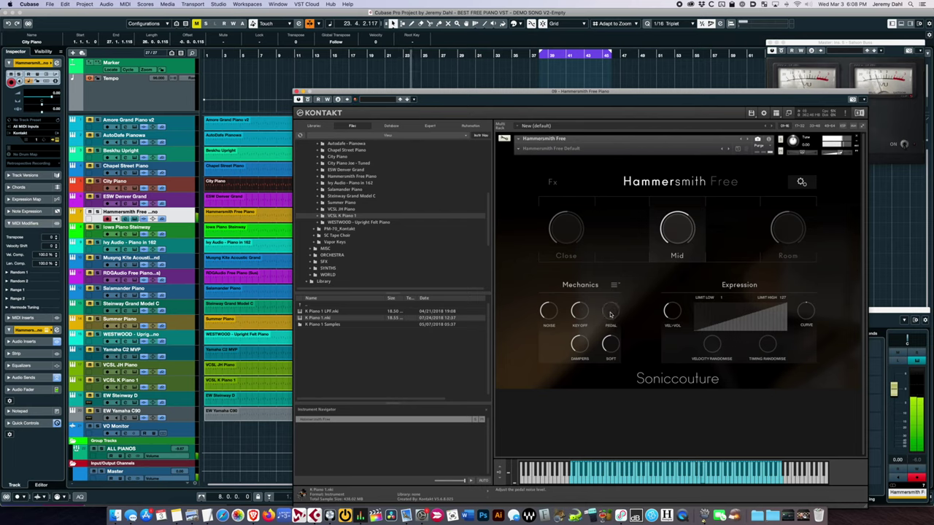
pyautogui.moveTo(614, 319); pyautogui.dragTo(613, 292)
pyautogui.click(801, 181)
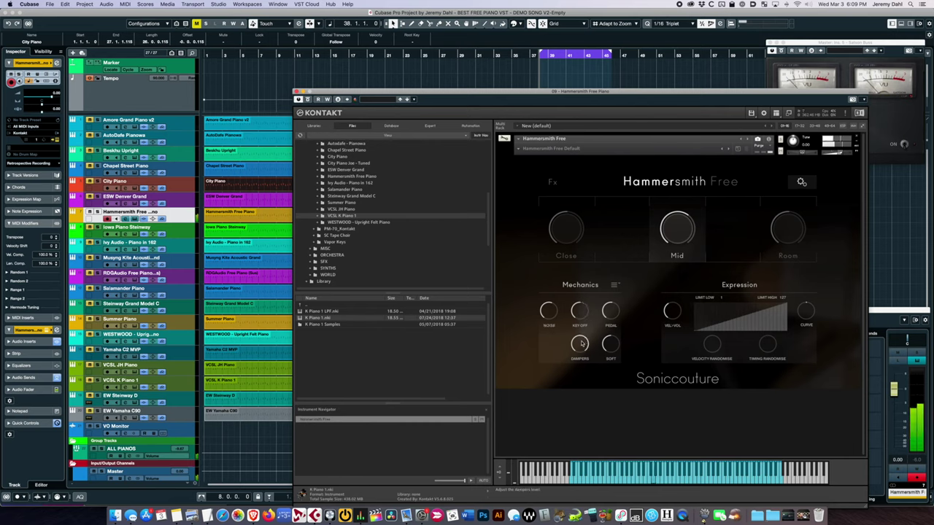
# Step: Turn the Hammersmith Free dampers level down and back up, and select the ESW Denver Grand track for comparison
pyautogui.moveTo(580, 344); pyautogui.dragTo(582, 435)
pyautogui.moveTo(580, 353); pyautogui.dragTo(583, 227)
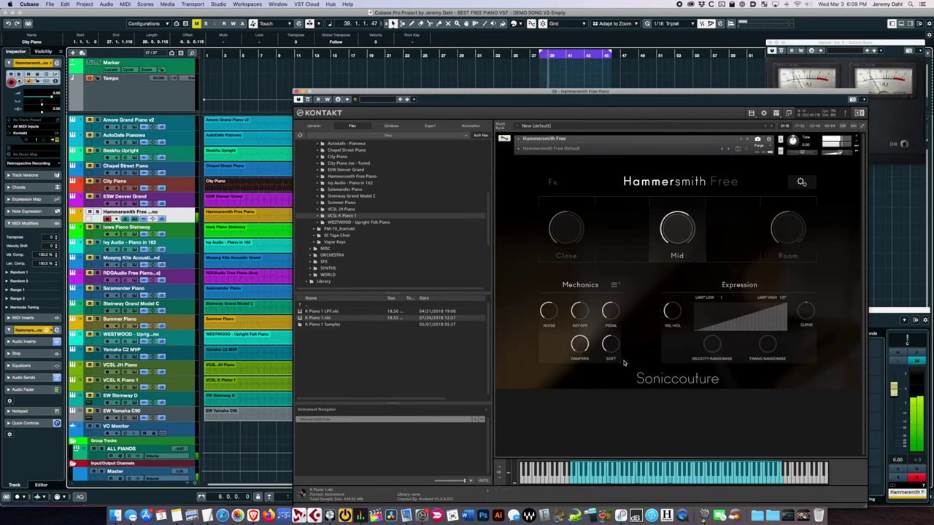
pyautogui.click(183, 199)
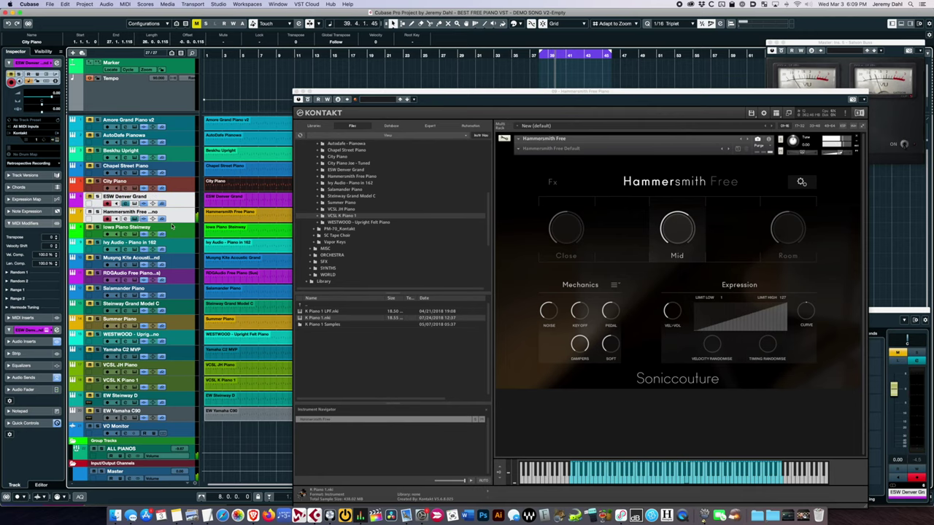
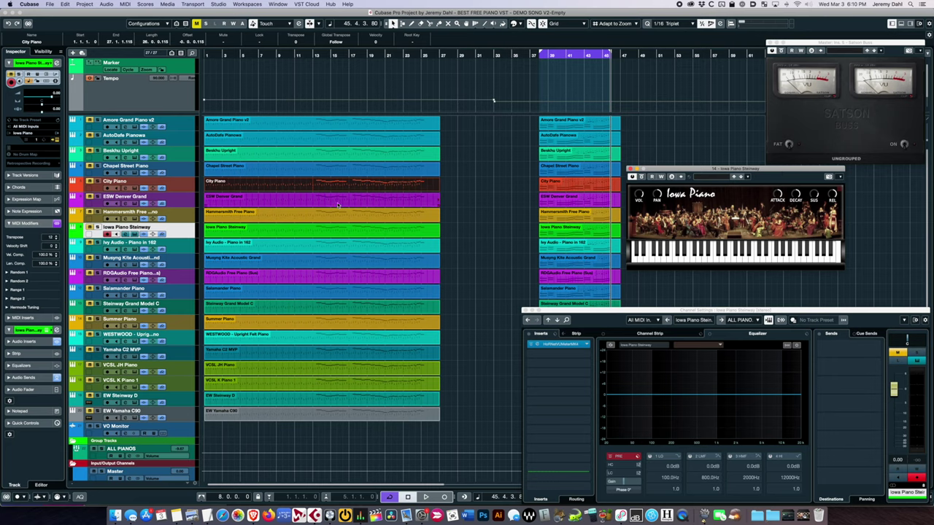
# Step: Audition the Iowa Piano Steinway track, replay it from around bar 41, and compare it with Amore Grand Piano v2
pyautogui.press('space')
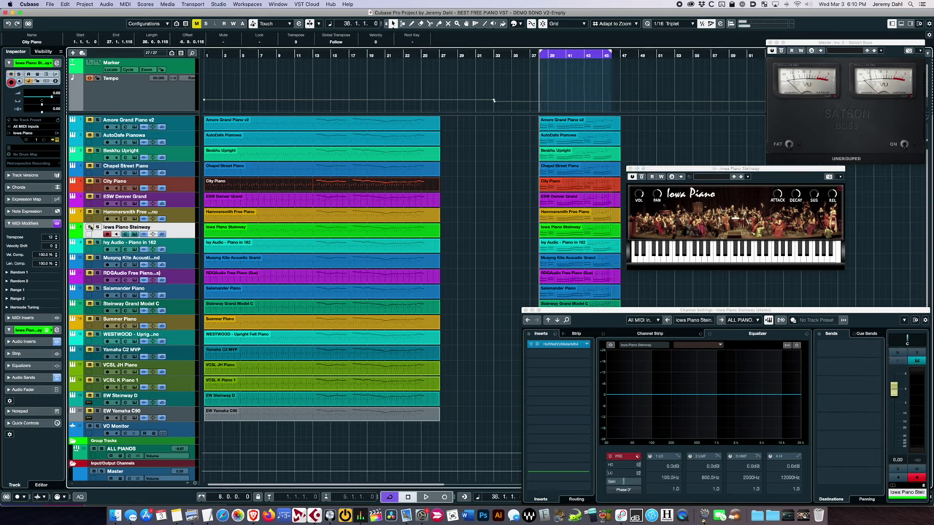
pyautogui.press('space')
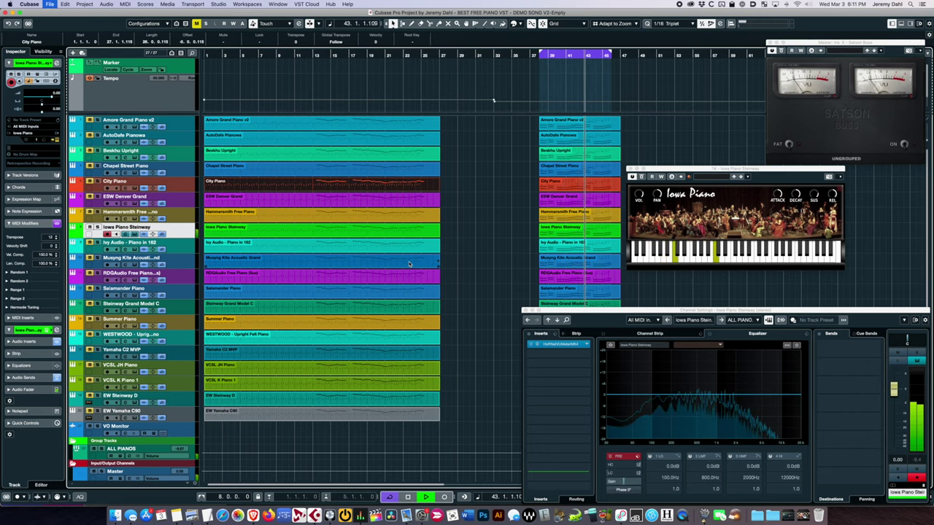
pyautogui.press('space')
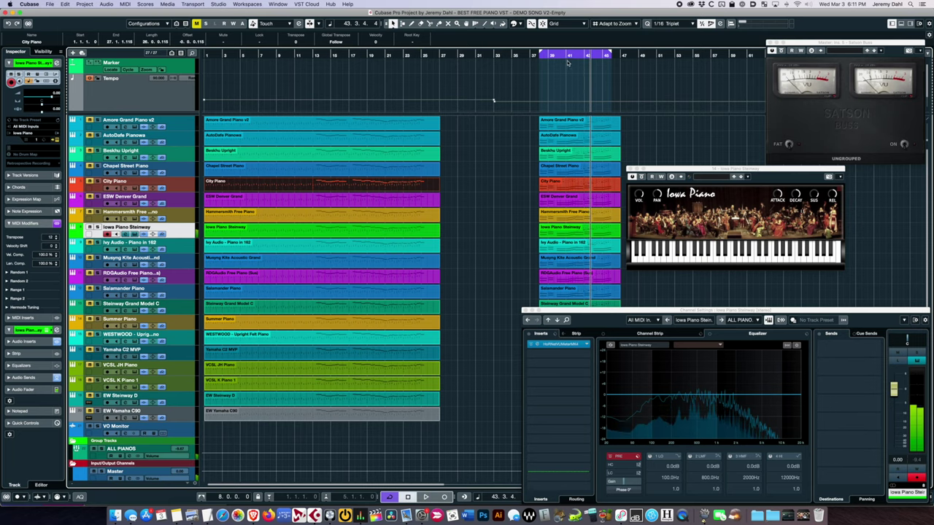
pyautogui.click(566, 56)
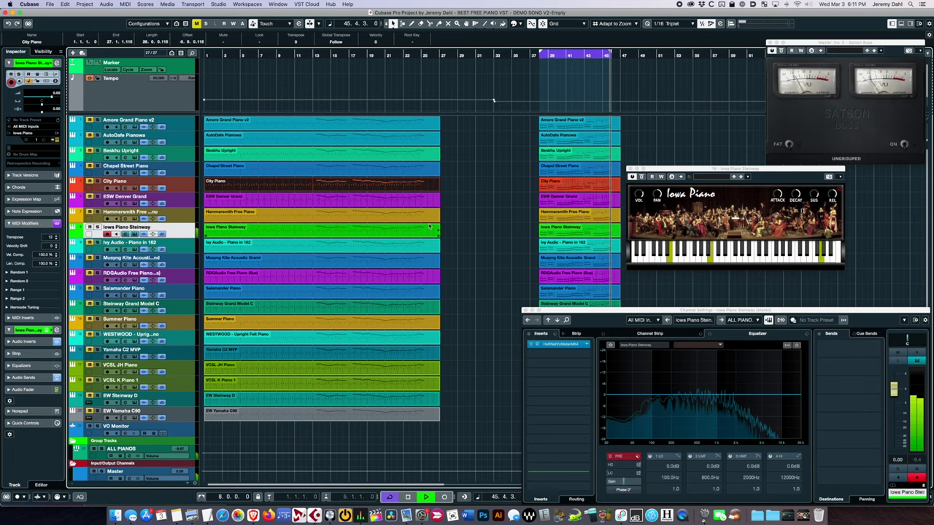
pyautogui.press('space')
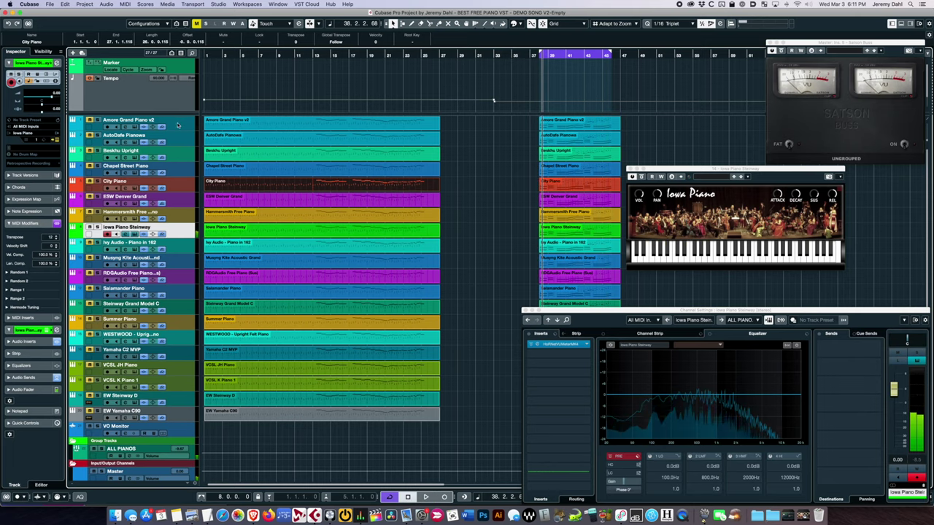
pyautogui.click(177, 126)
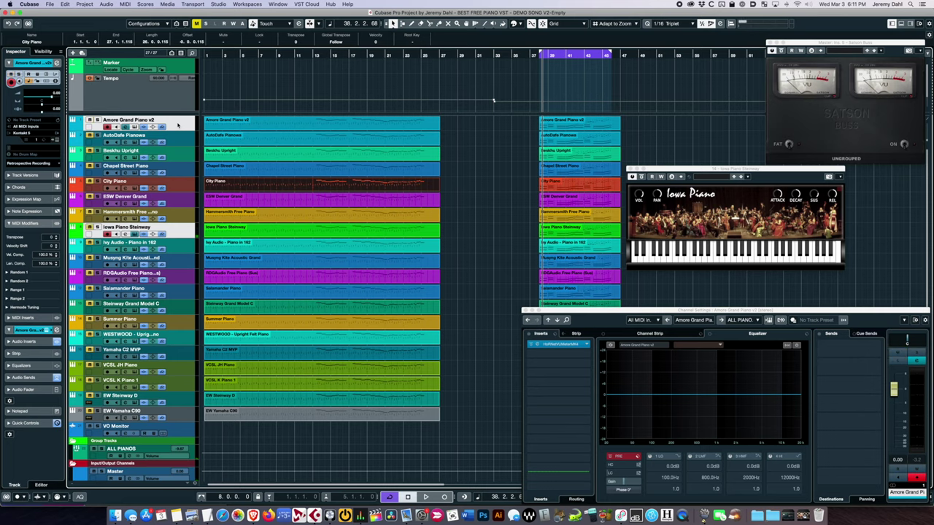
pyautogui.press('space')
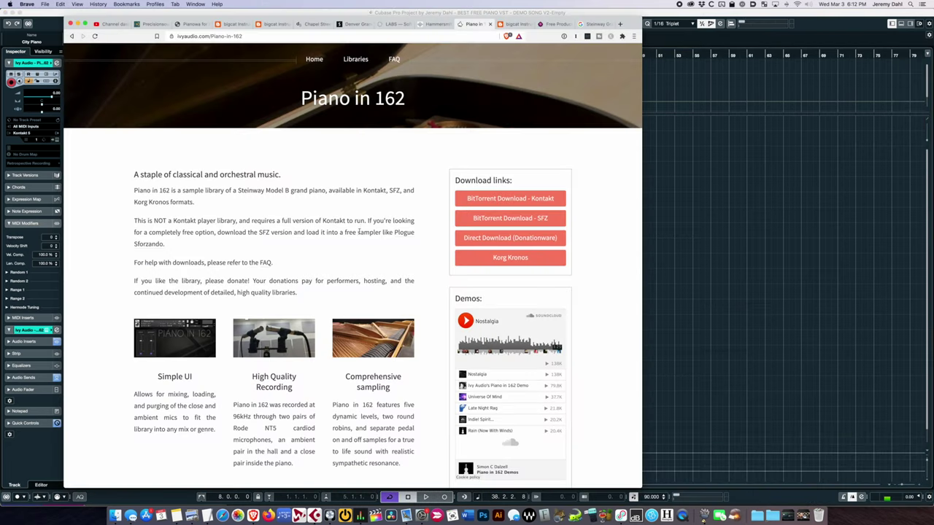
# Step: Read through the Piano in 162 download page and audition the Ivy Audio Piano in 162 track from bar 38
pyautogui.scroll(-10, 328, 273)
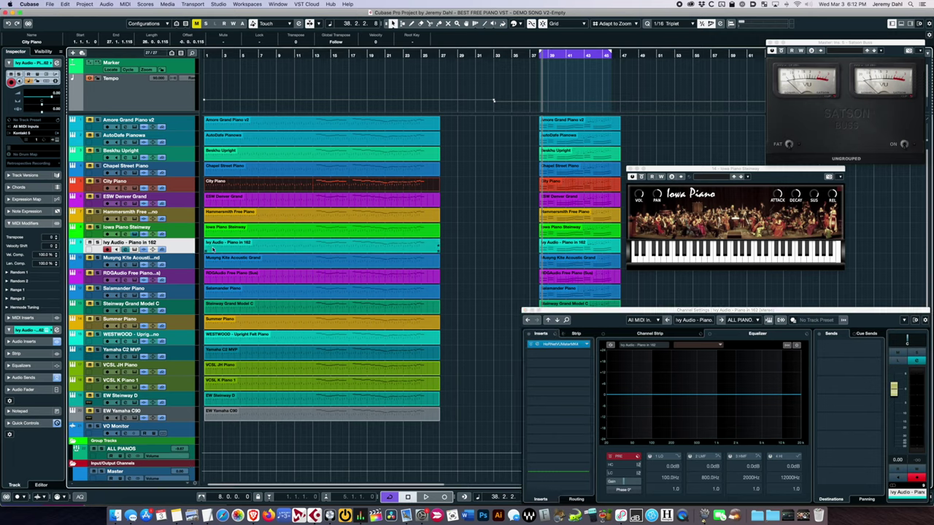
pyautogui.press('space')
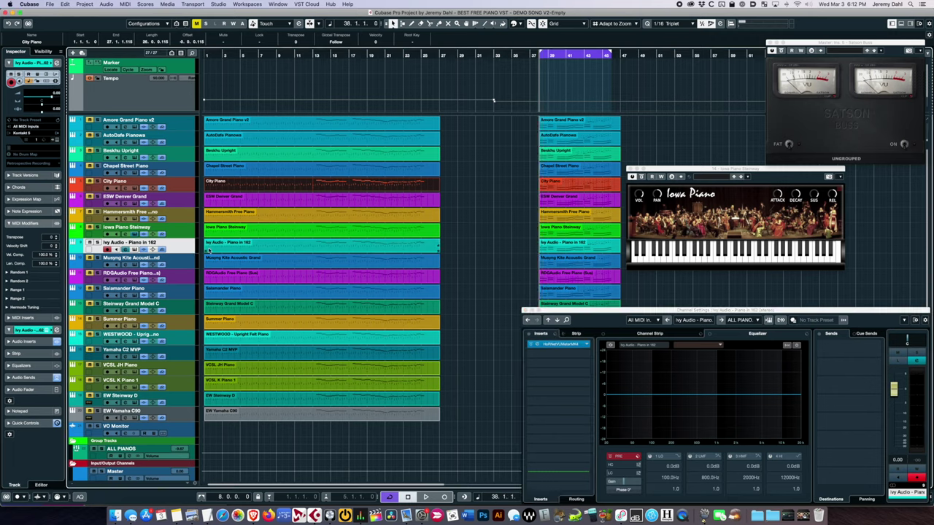
pyautogui.press('space')
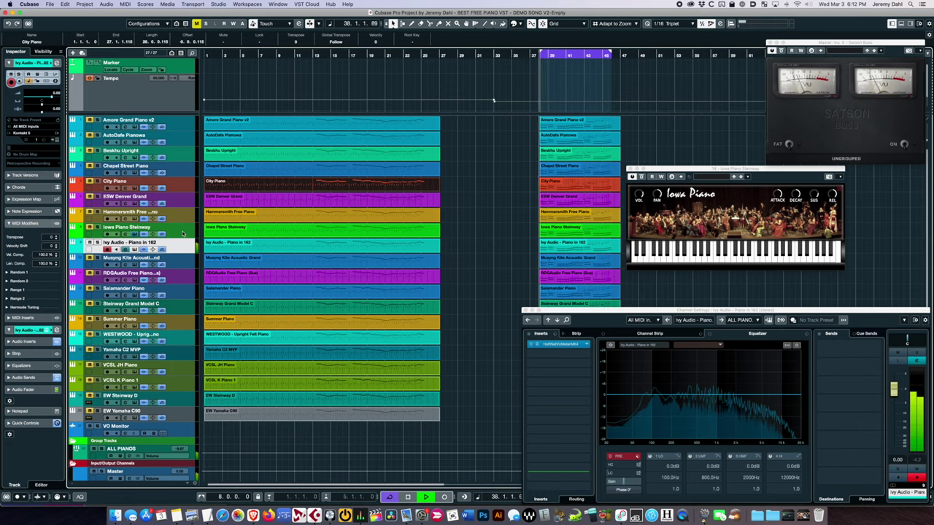
pyautogui.click(546, 56)
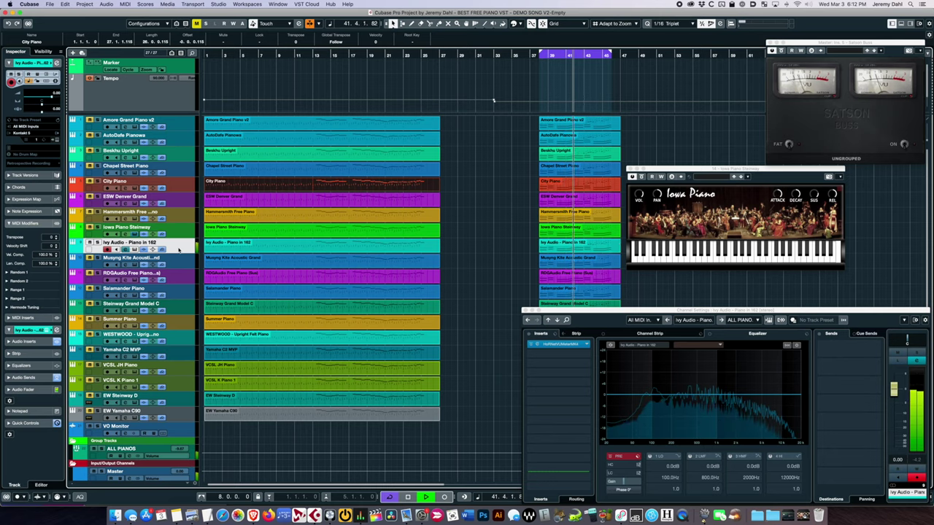
pyautogui.press('space')
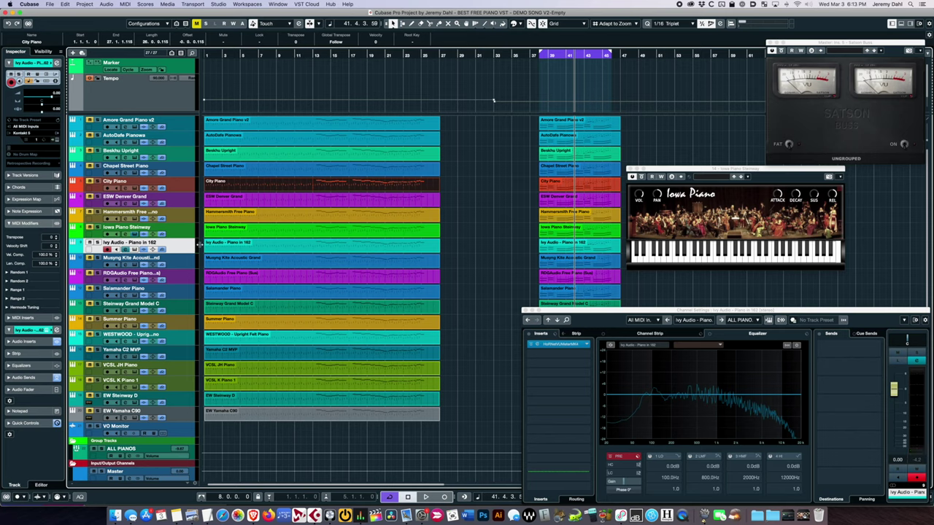
# Step: Compare Piano in 162 with the Amore Grand Piano v2 track in playback, and bring up the bigcat Instruments page
pyautogui.click(181, 122)
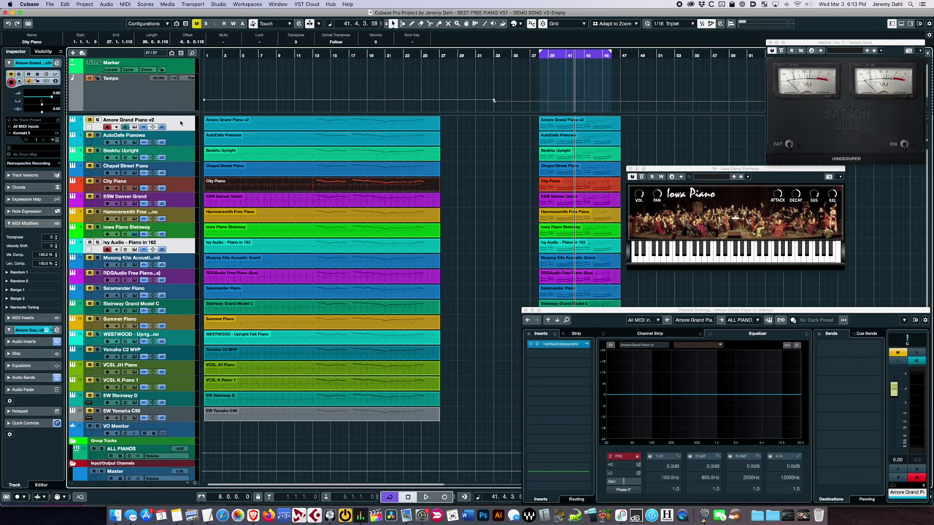
pyautogui.press('space')
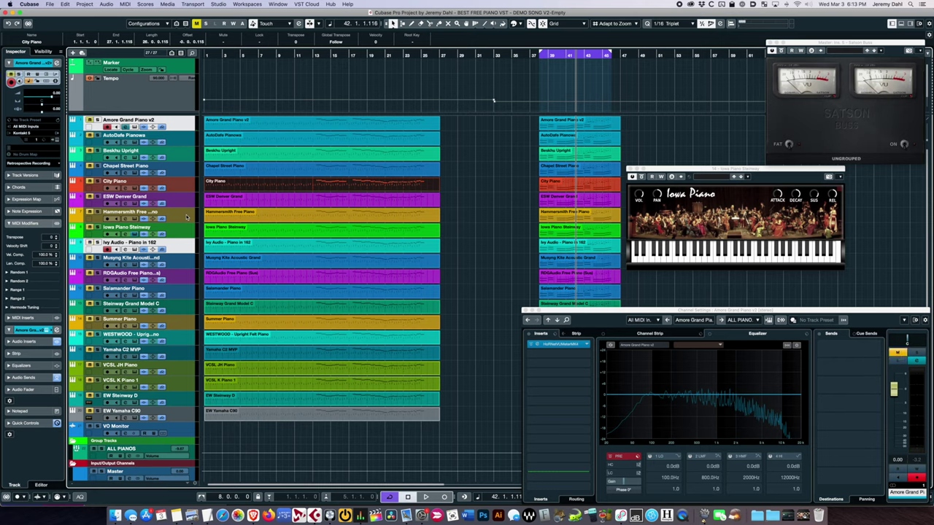
pyautogui.press('space')
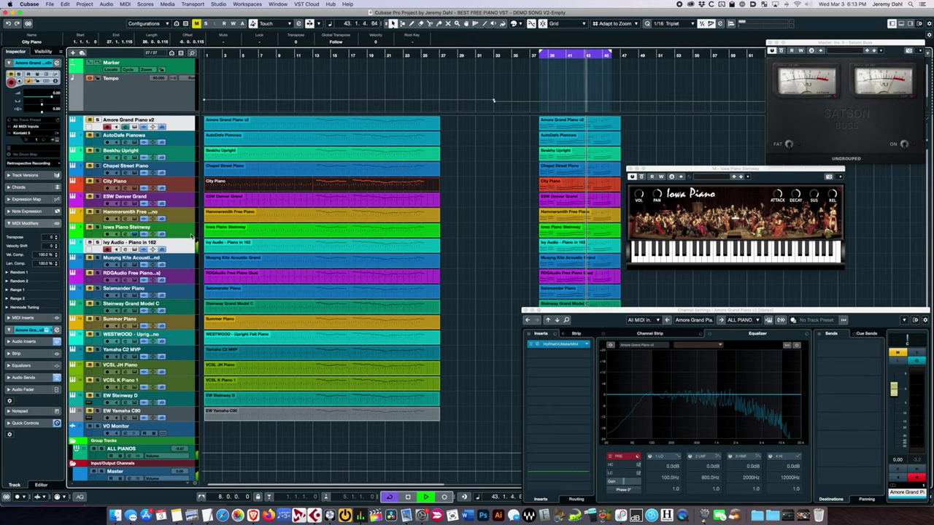
pyautogui.press('space')
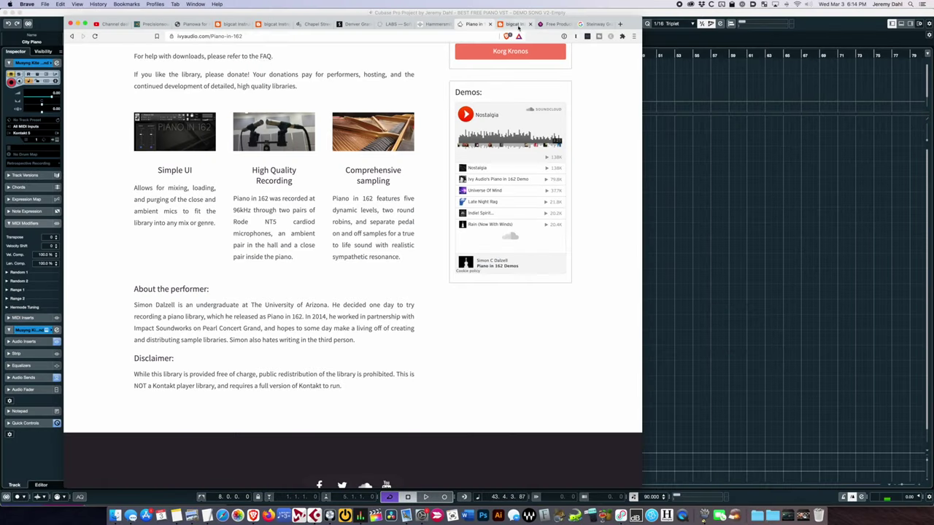
pyautogui.click(515, 24)
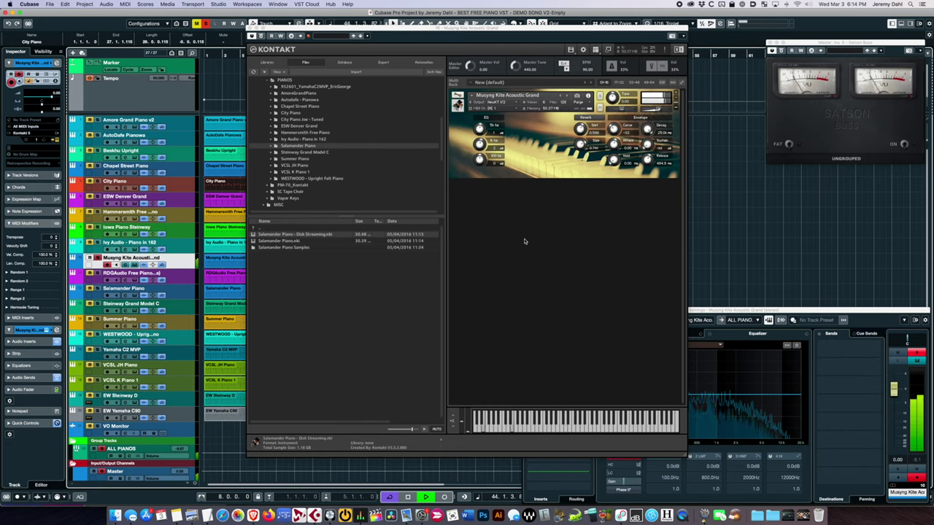
# Step: Try a MonoToStereo insert on the Musyng Kite Acoustic Grand channel with its width raised to 129%
pyautogui.click(689, 313)
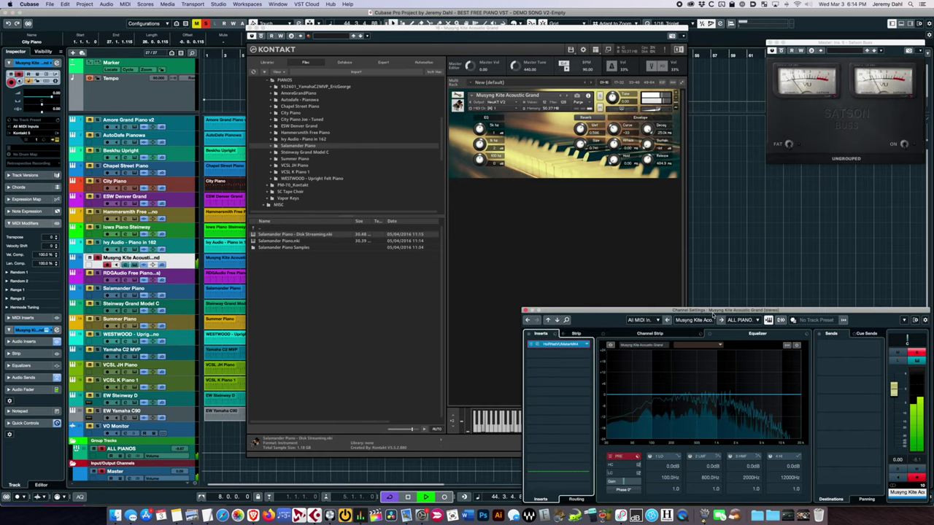
pyautogui.click(558, 367)
pyautogui.write('MONO')
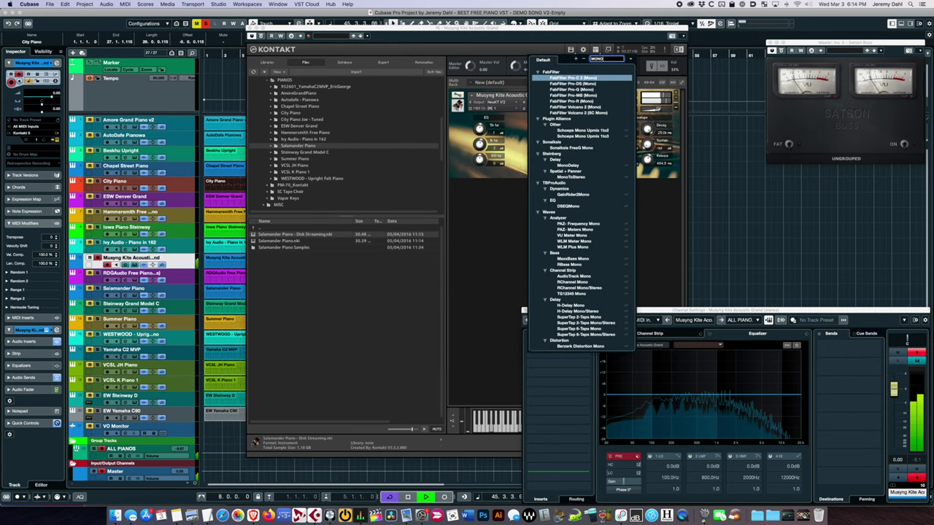
pyautogui.write('TO')
pyautogui.press('Return')
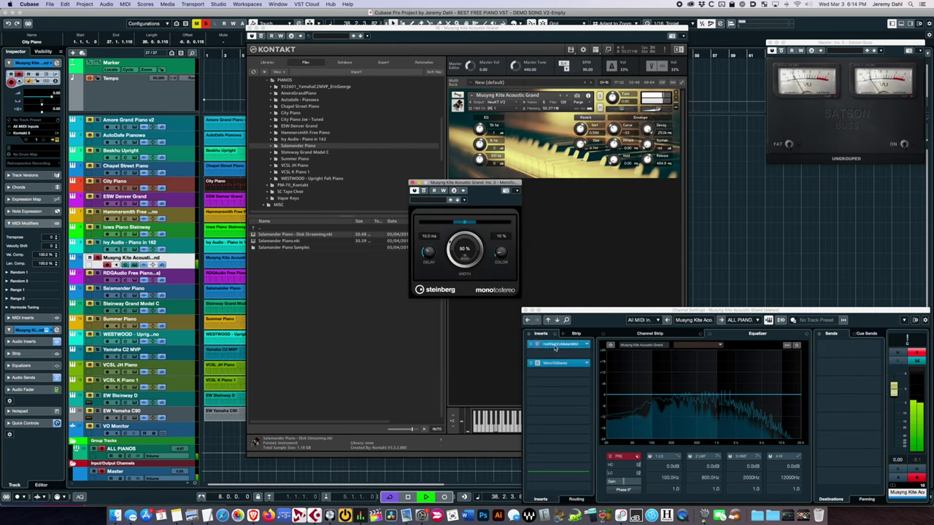
pyautogui.moveTo(453, 239); pyautogui.dragTo(461, 222)
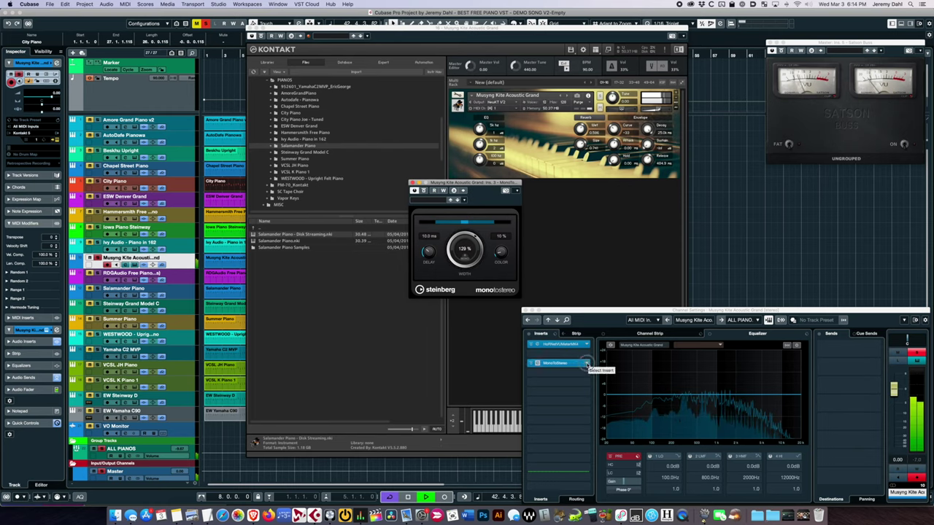
# Step: Remove the MonoToStereo insert from the Musyng Kite channel, close the instrument window and stop playback
pyautogui.click(588, 363)
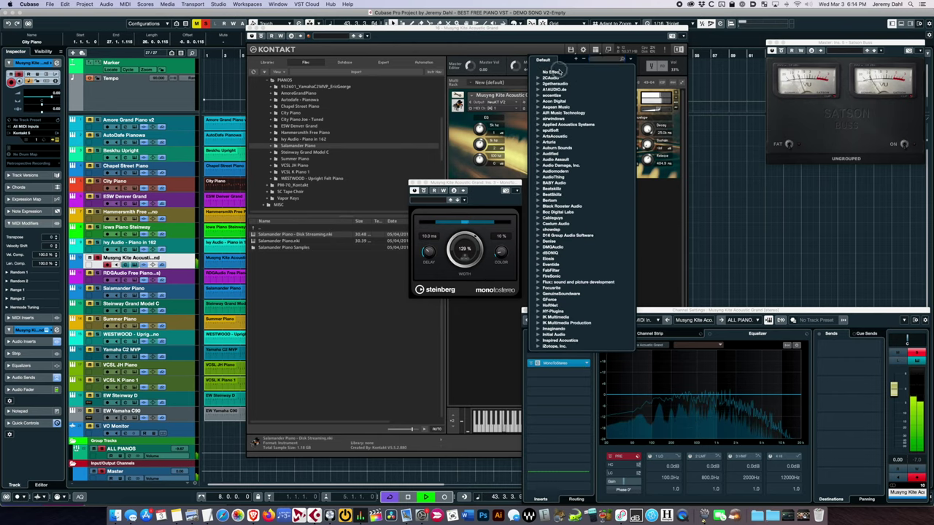
pyautogui.click(555, 72)
pyautogui.click(519, 35)
pyautogui.press('super+w')
pyautogui.press('space')
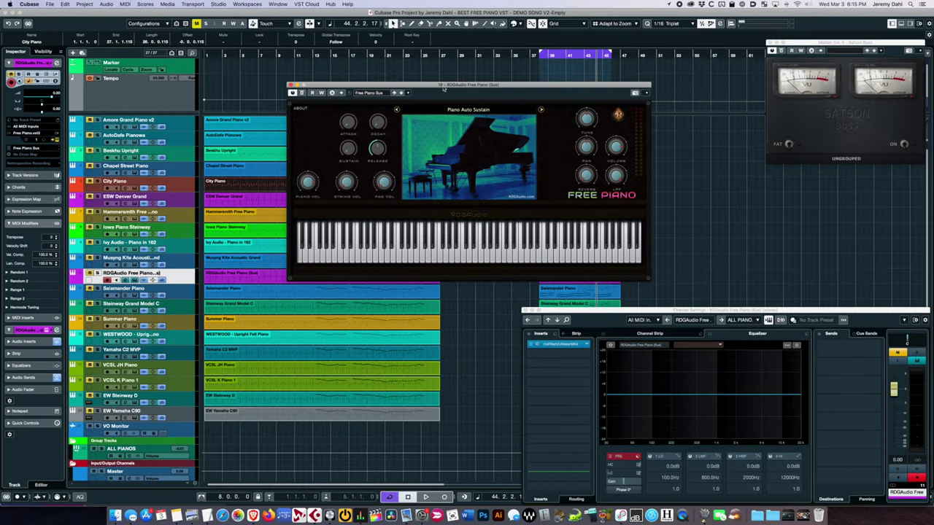
# Step: Move the RDGAudio Free Piano window clear of the tracks and audition its Piano Default preset from bar 38
pyautogui.moveTo(444, 88); pyautogui.dragTo(623, 97)
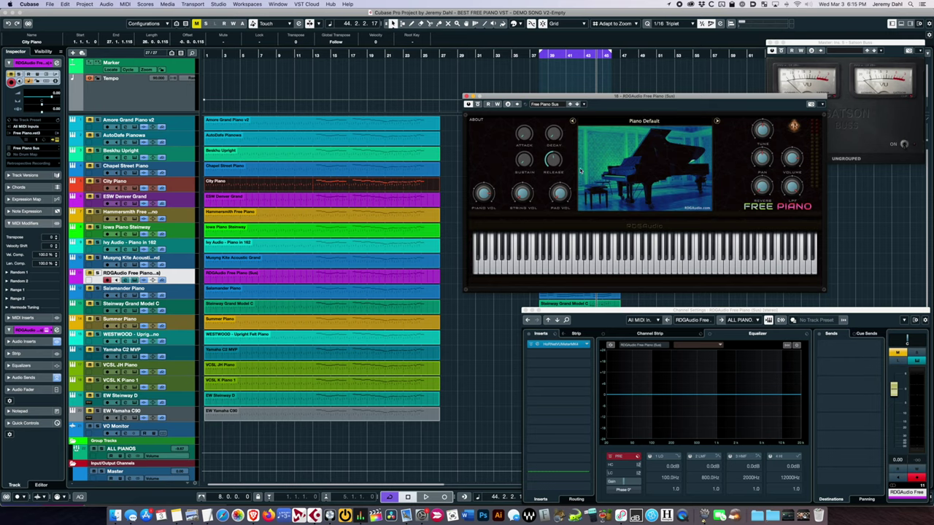
pyautogui.press('KP_1')
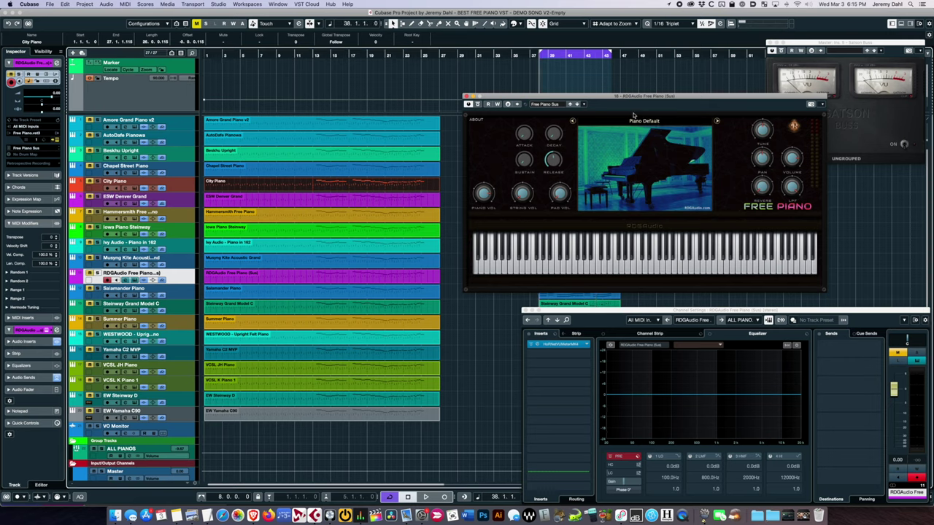
pyautogui.moveTo(632, 100)
pyautogui.mouseDown()
pyautogui.moveTo(635, 108)
pyautogui.moveTo(601, 102)
pyautogui.moveTo(637, 103)
pyautogui.mouseUp()
pyautogui.click(91, 274)
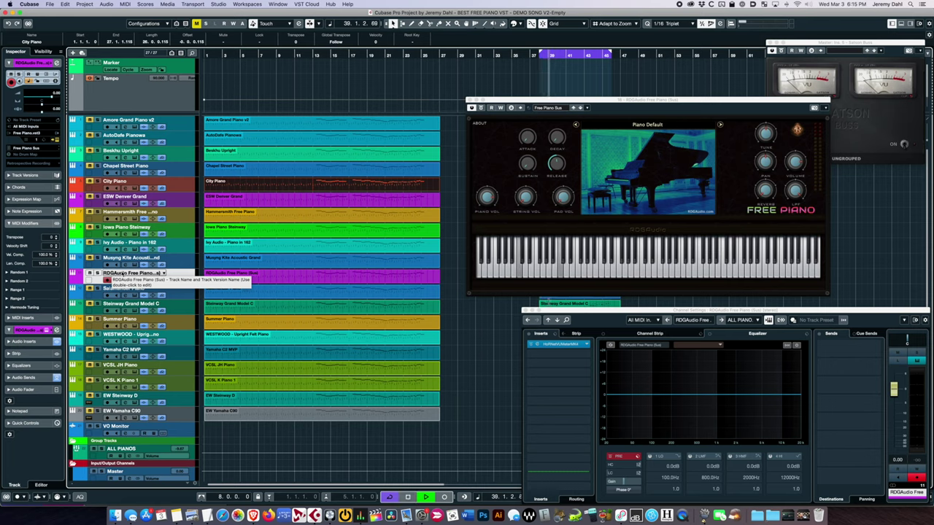
pyautogui.click(123, 274)
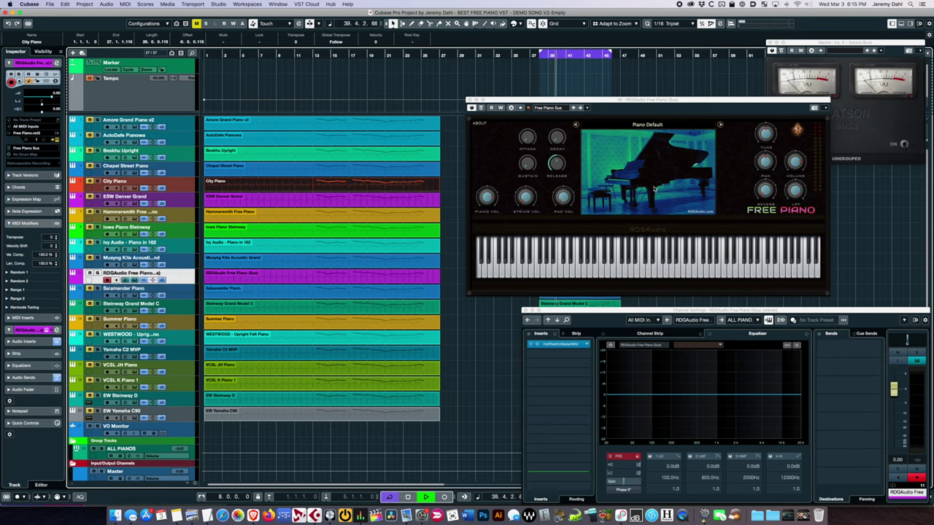
pyautogui.press('space')
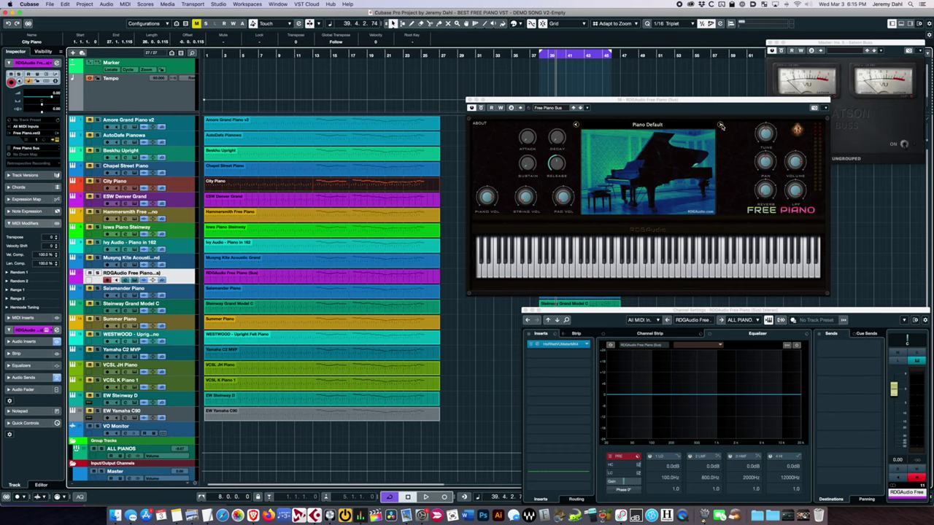
# Step: Switch the RDGAudio Free Piano to the Piano Auto Sustain preset and compare it with Amore Grand Piano v2 in playback
pyautogui.click(720, 126)
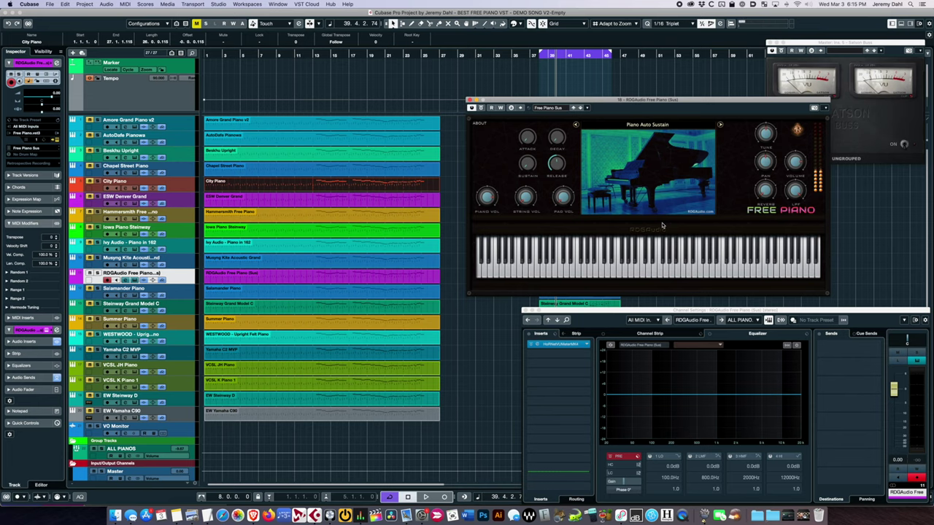
pyautogui.press('space')
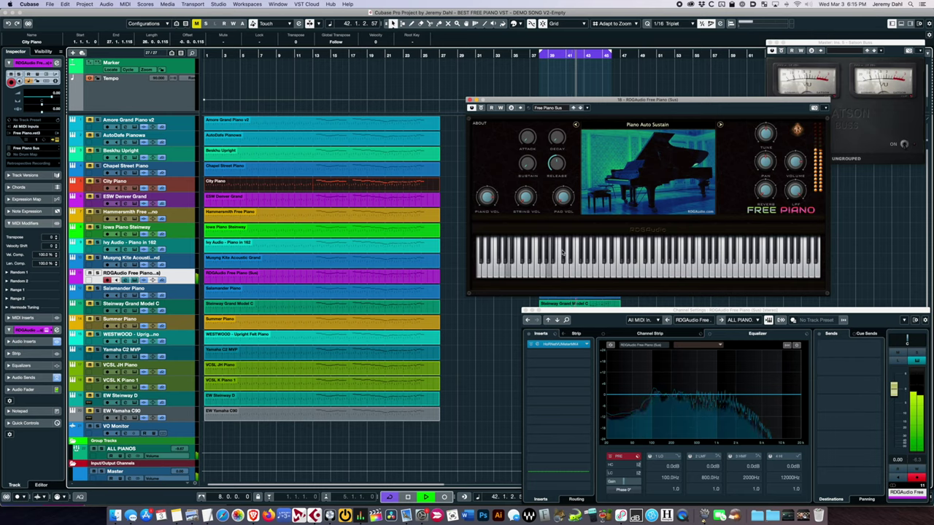
pyautogui.click(181, 127)
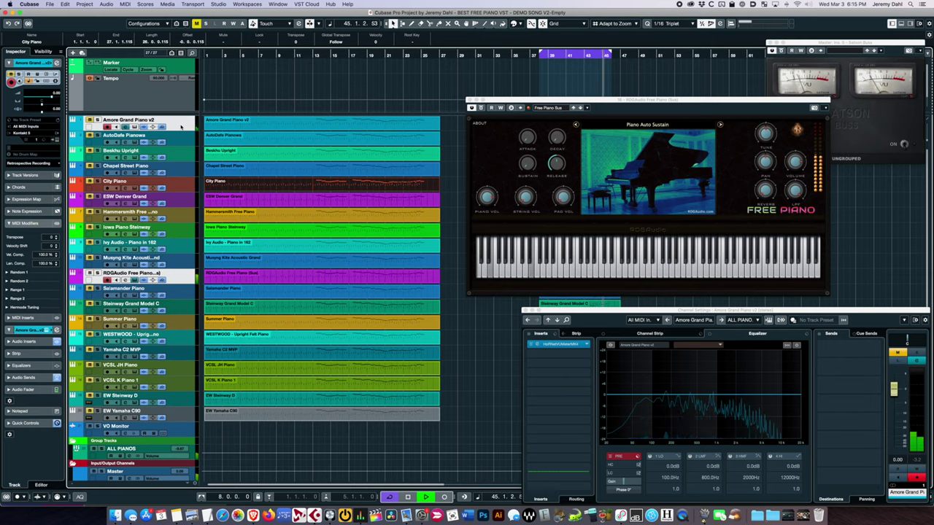
pyautogui.press('space')
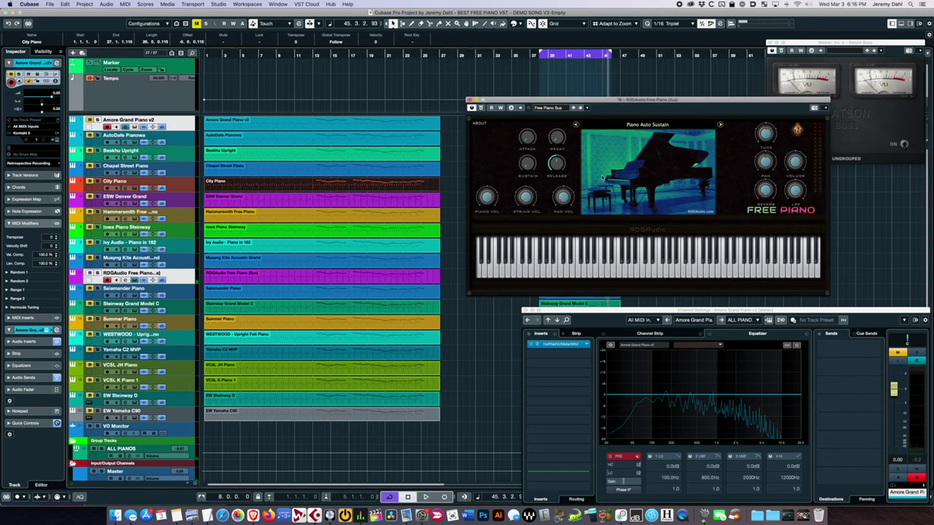
# Step: Remove the RDGAudio Free Piano track from the project
pyautogui.click(186, 257)
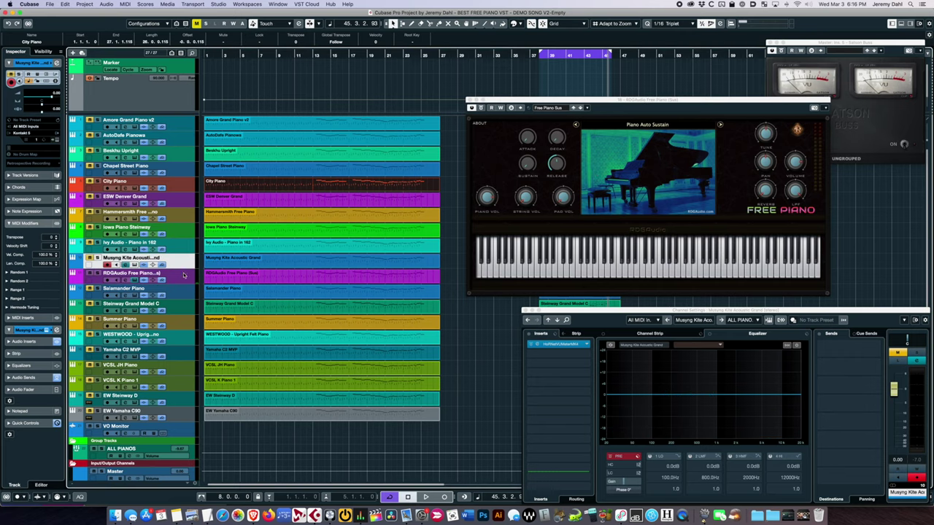
pyautogui.click(185, 275)
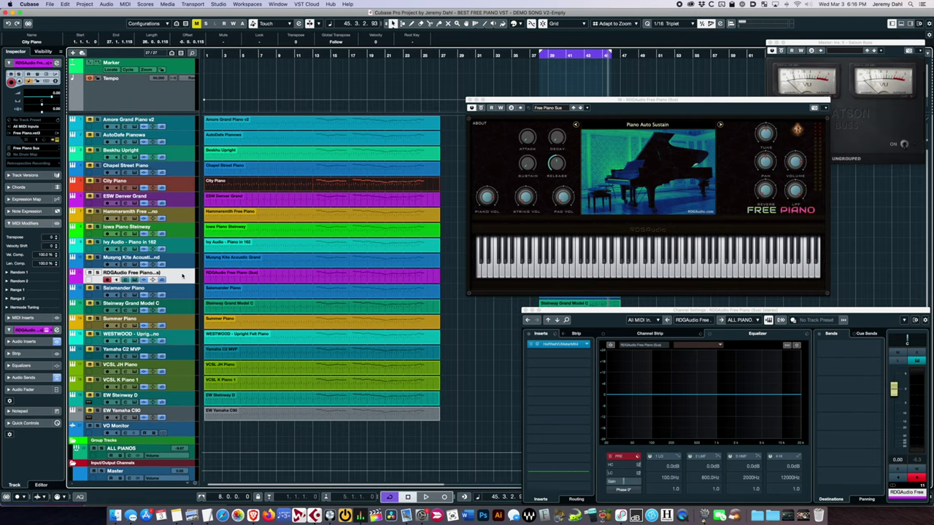
pyautogui.rightClick(183, 277)
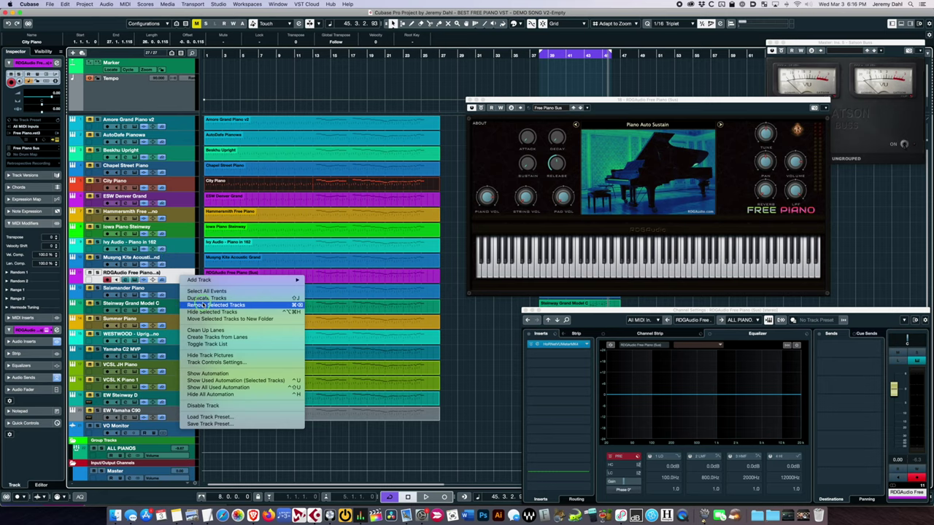
pyautogui.click(173, 273)
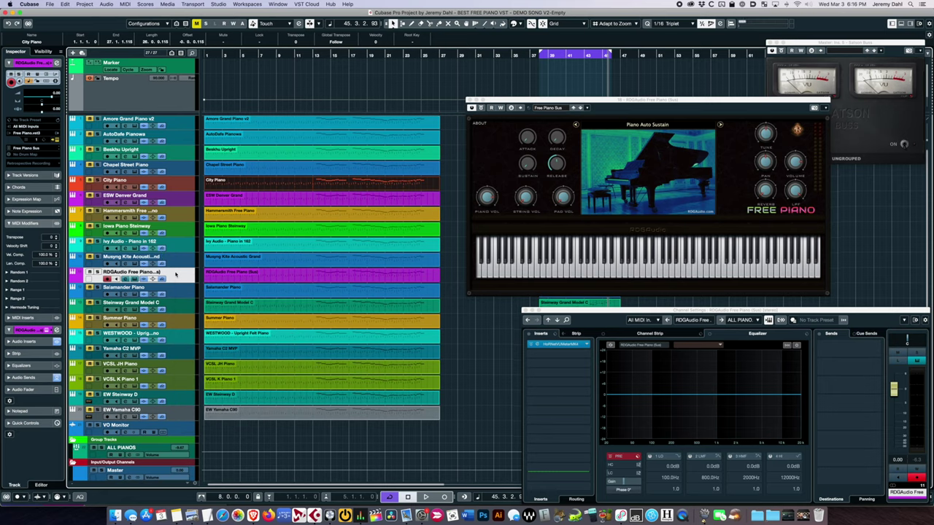
pyautogui.rightClick(175, 274)
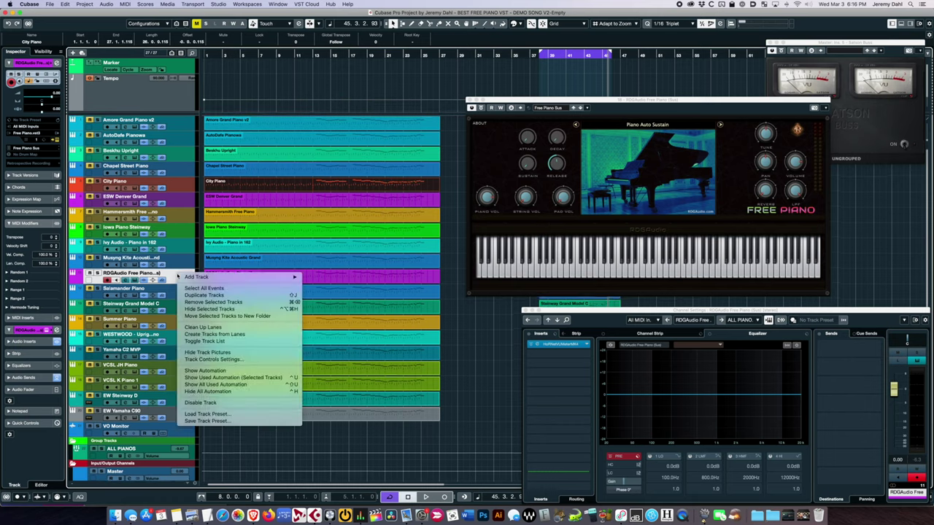
pyautogui.click(243, 302)
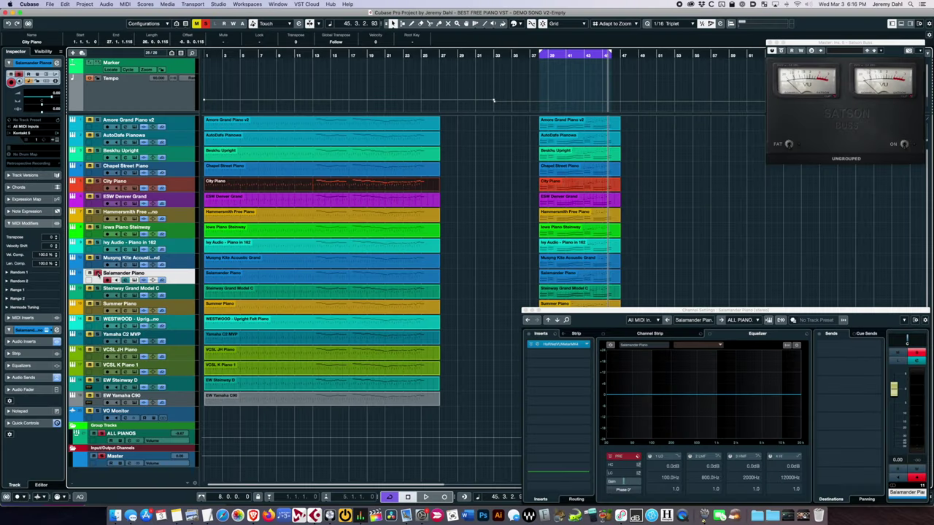
# Step: Briefly play the Salamander Piano track, and raise the Scarlett 18i20 USB buffer size in the audio device settings
pyautogui.press('space')
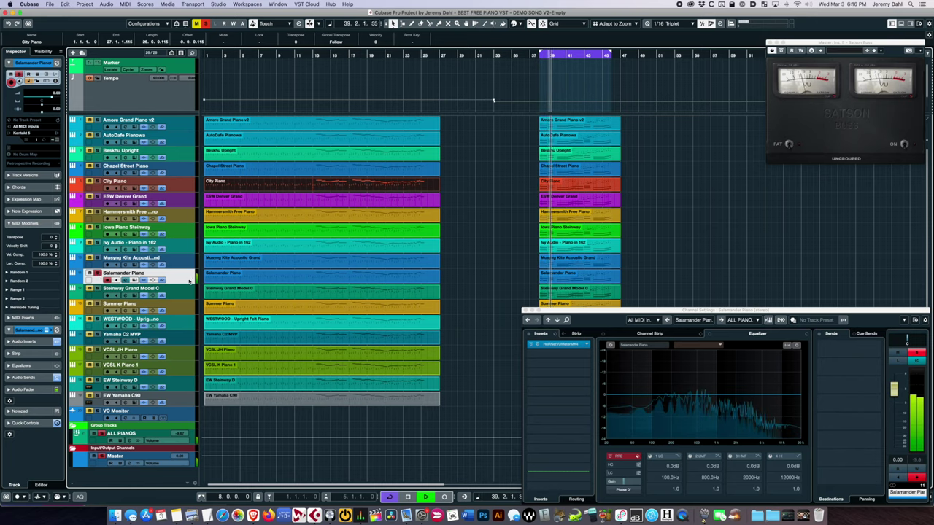
pyautogui.press('space')
pyautogui.hotkey('shift', 'F4')
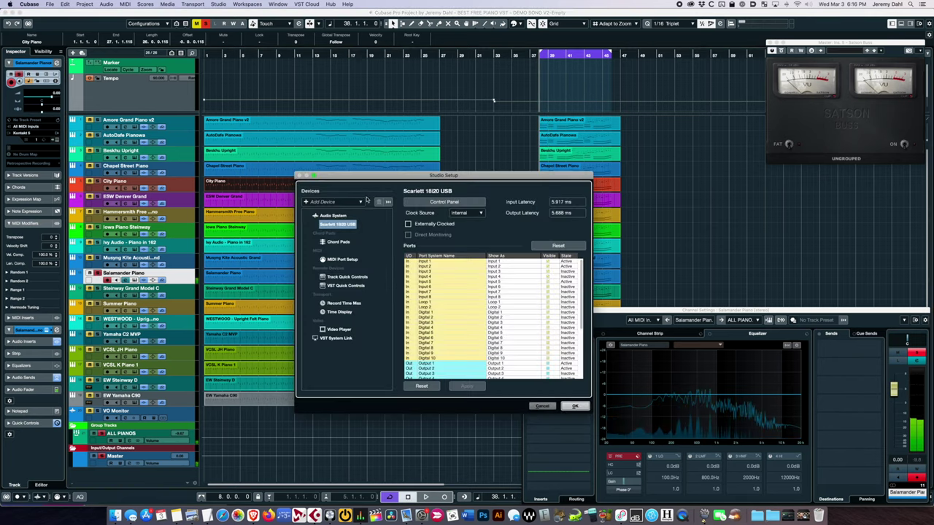
pyautogui.click(421, 207)
pyautogui.click(278, 138)
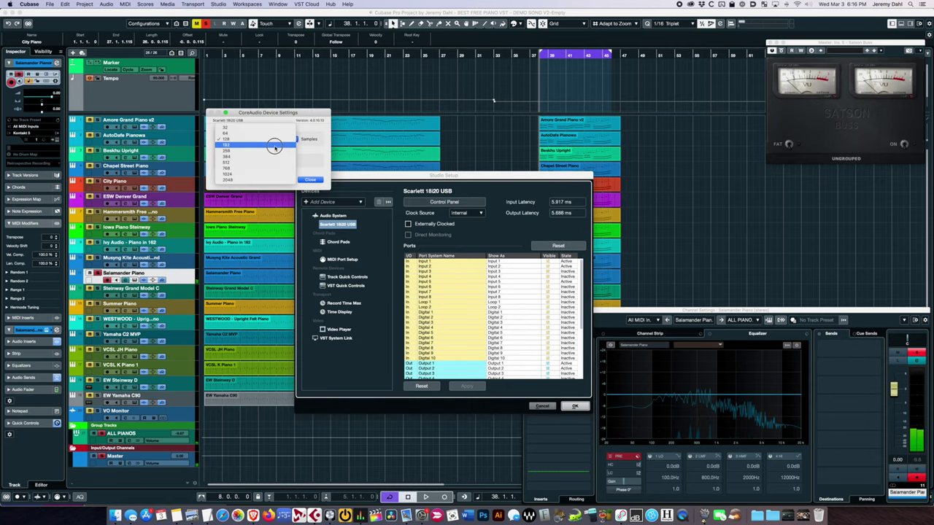
pyautogui.click(271, 148)
pyautogui.click(310, 180)
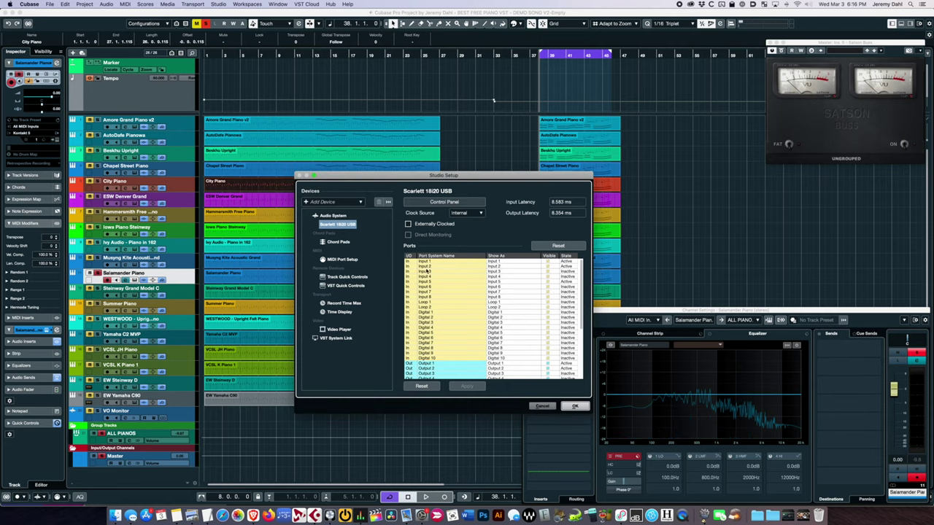
# Step: Accept the audio device settings and compare the Salamander Piano with Amore Grand Piano v2 during cycled playback
pyautogui.click(574, 406)
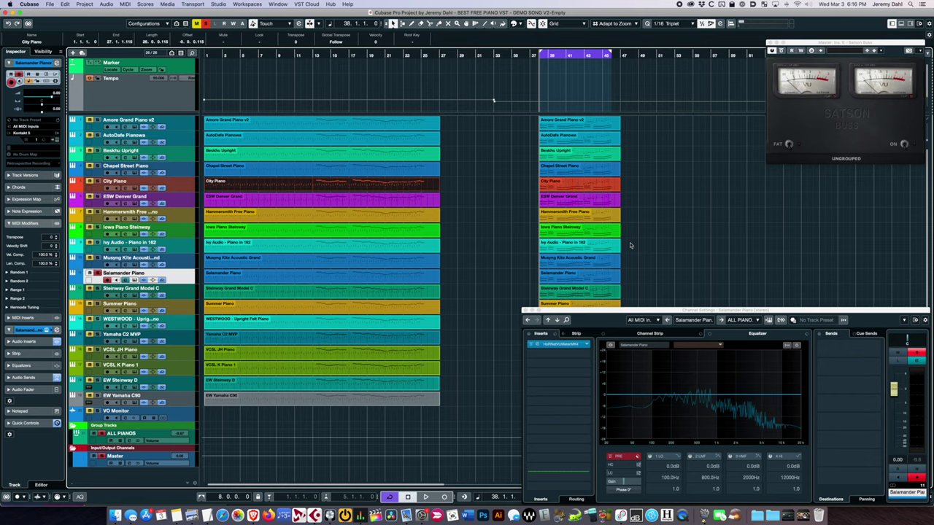
pyautogui.press('space')
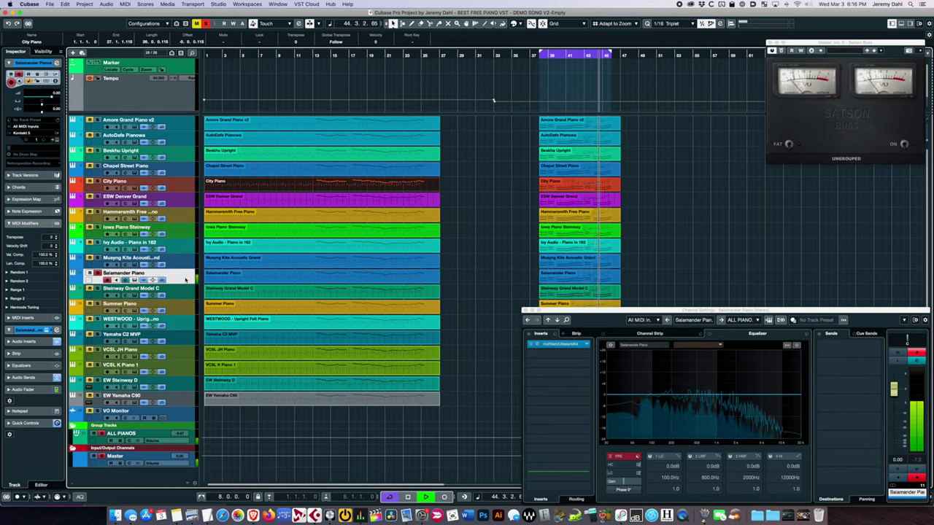
pyautogui.click(183, 129)
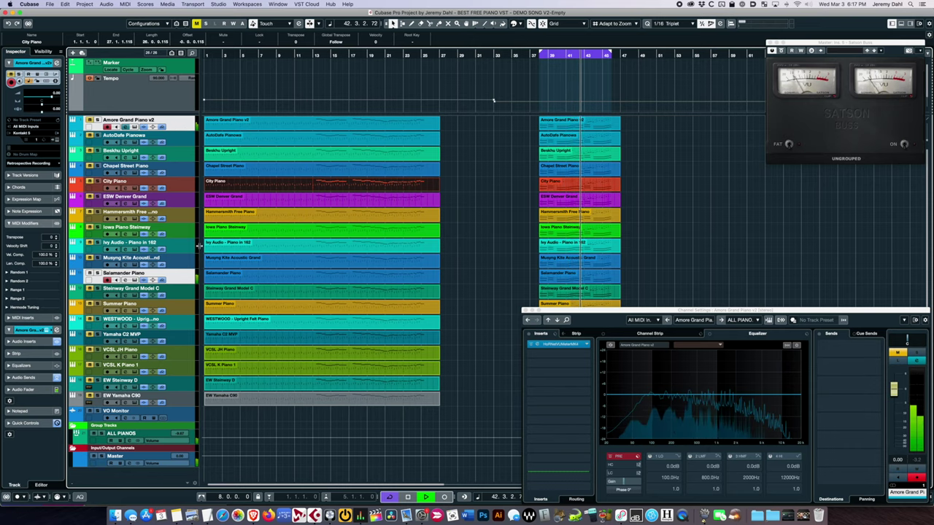
pyautogui.press('space')
pyautogui.click(185, 279)
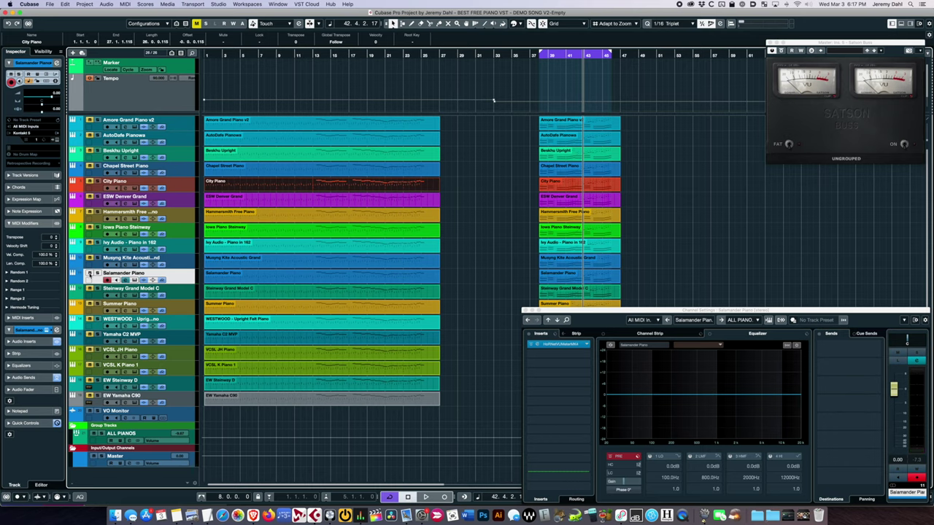
# Step: Mute the Salamander Piano, select the Steinway Grand Model C track, and open the Scarlett 18i20 USB control panel
pyautogui.click(89, 274)
pyautogui.click(185, 292)
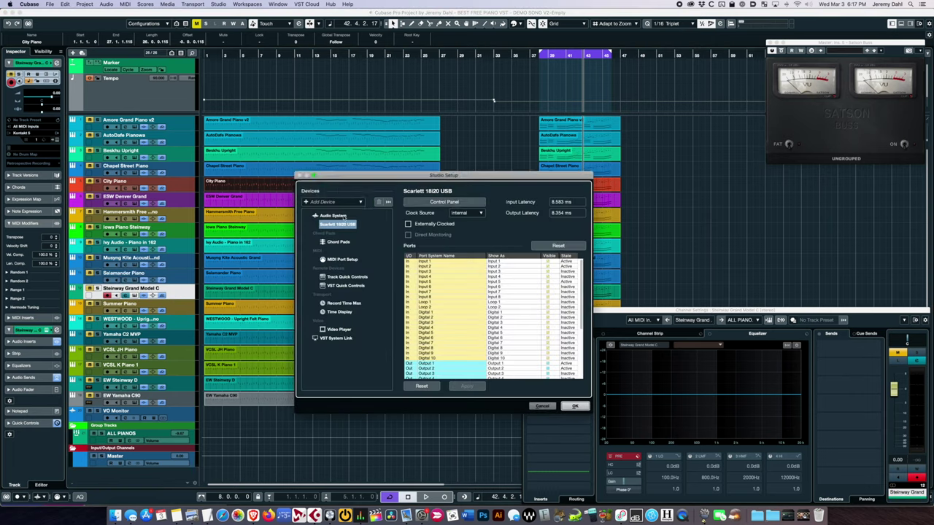
pyautogui.click(445, 202)
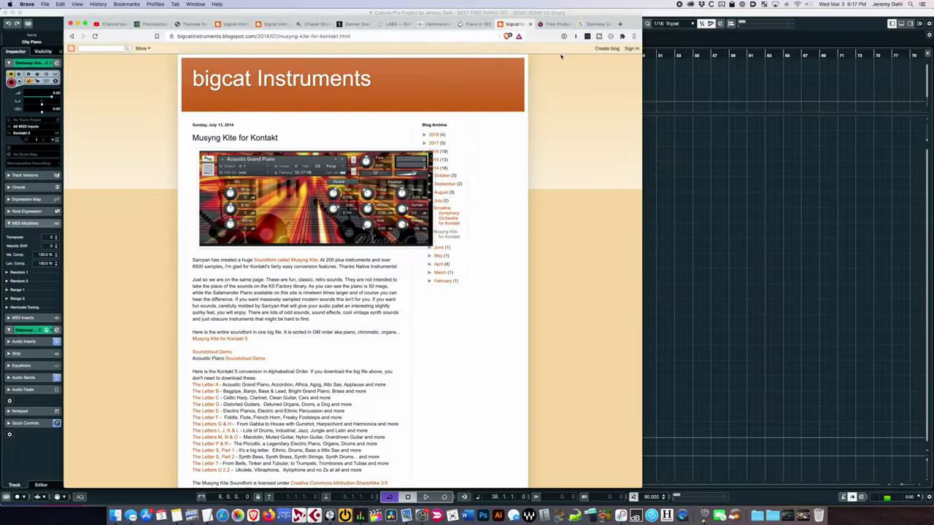
# Step: Show the Steinway Grand Model C search results in the Brave browser, and return to the Cubase project
pyautogui.click(552, 24)
pyautogui.click(592, 24)
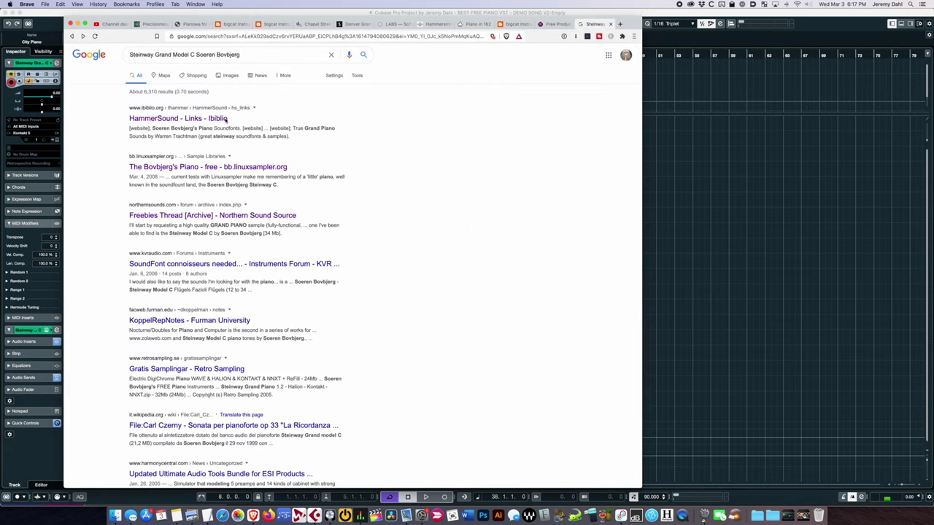
pyautogui.press('super+Tab')
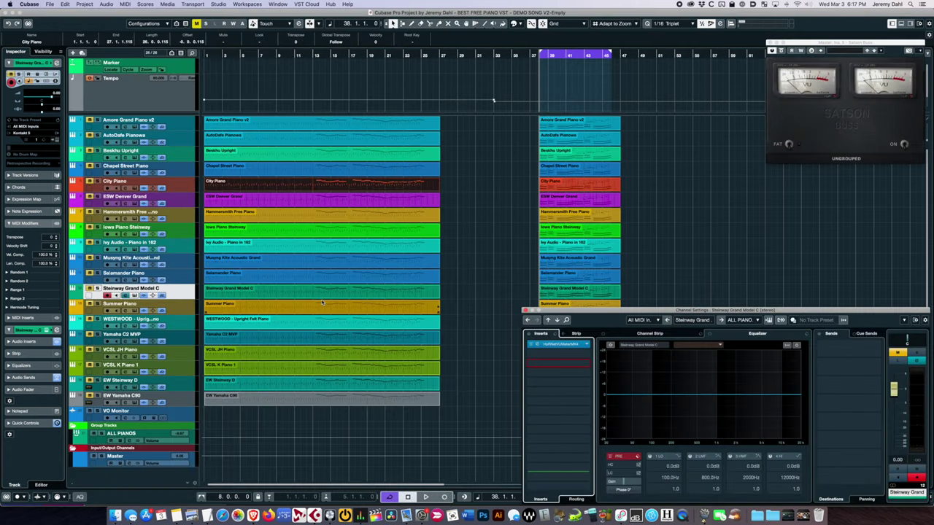
# Step: Unmute and audition the Steinway Grand Model C track, and remove it from the project
pyautogui.click(89, 290)
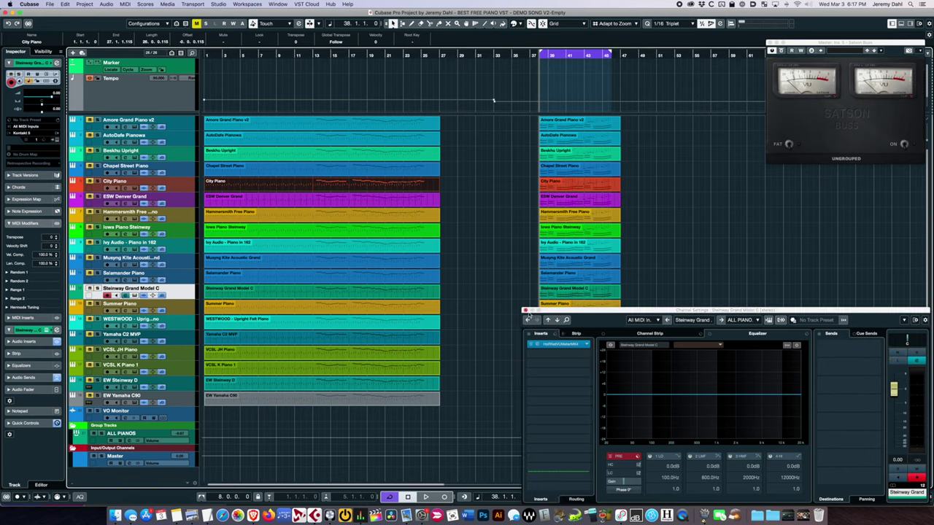
pyautogui.press('space')
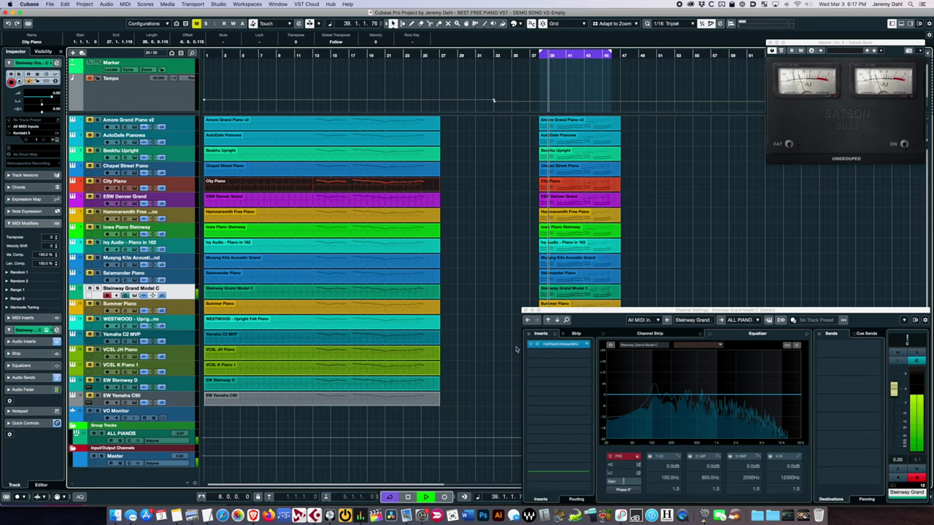
pyautogui.rightClick(179, 292)
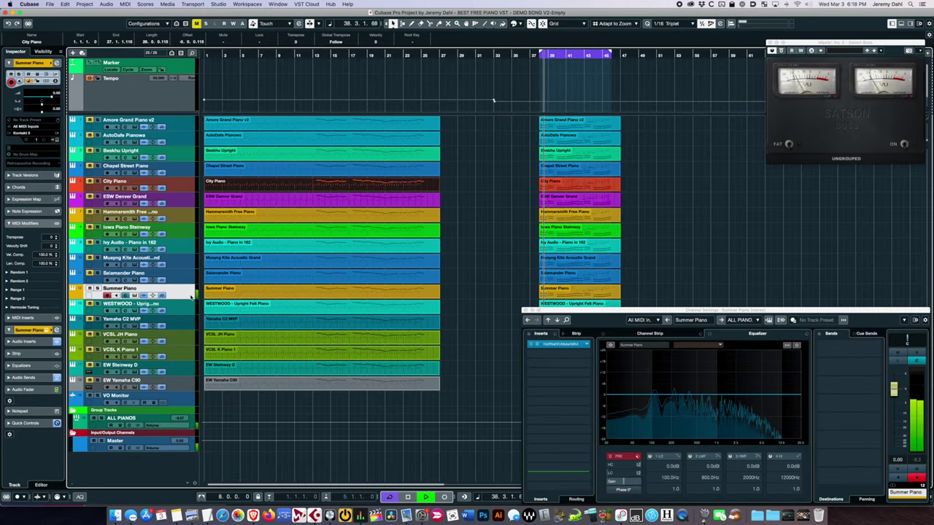
# Step: Search the bigcat Instruments City Piano page in Brave for "summ" to show the Summer Piano entry, and return to Cubase
pyautogui.press('super+Tab')
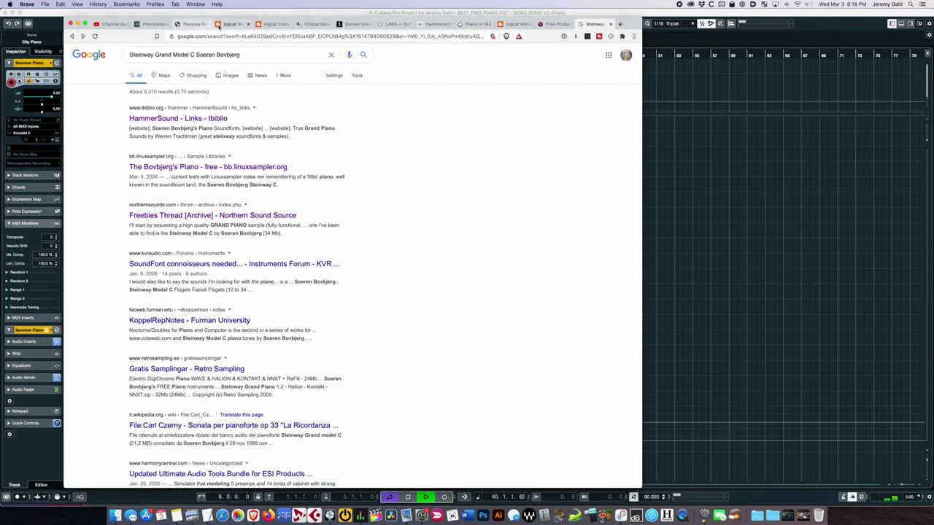
pyautogui.click(219, 24)
pyautogui.click(272, 25)
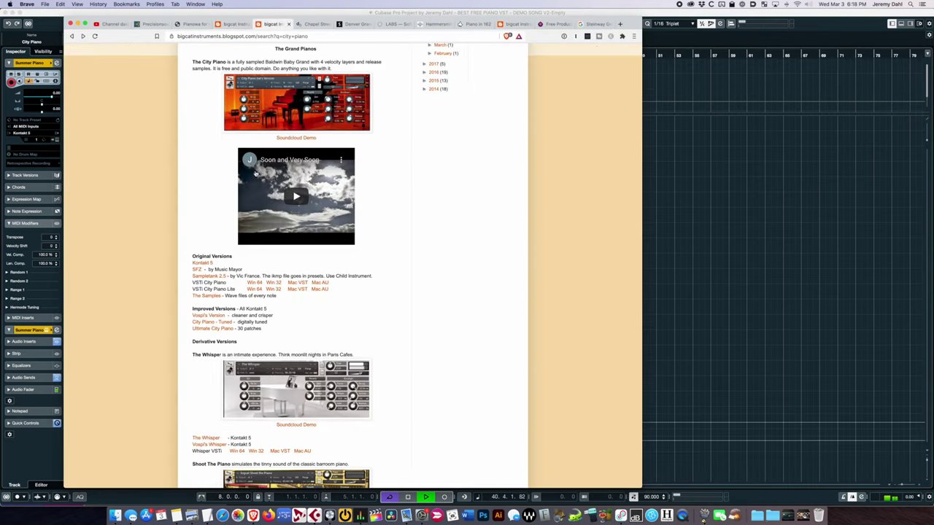
pyautogui.press('super+f')
pyautogui.write('summ')
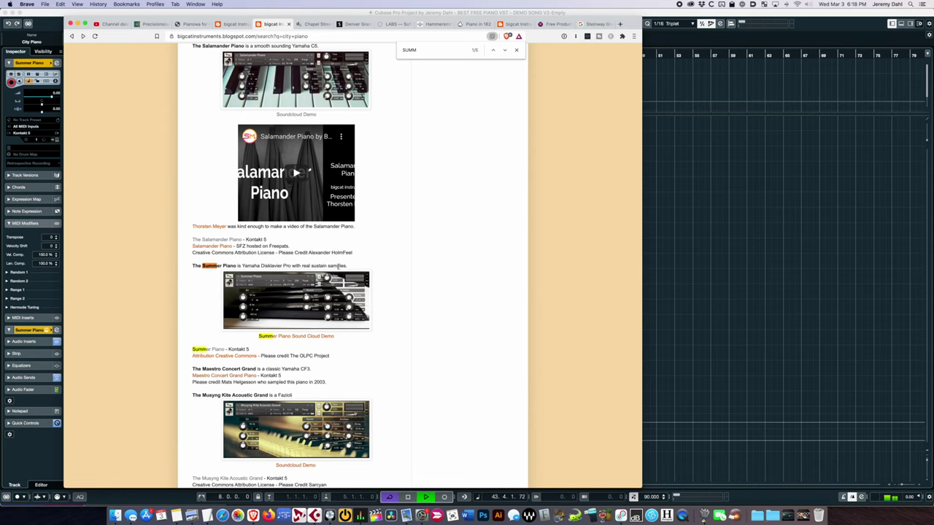
pyautogui.press('super+Tab')
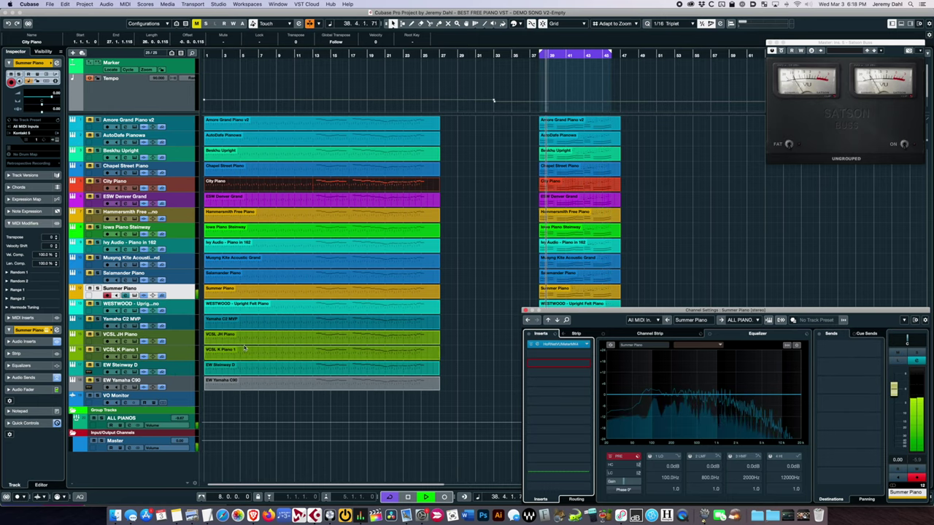
# Step: Compare the Summer Piano with Amore Grand Piano v2 in playback, and stop with Summer Piano selected
pyautogui.click(173, 128)
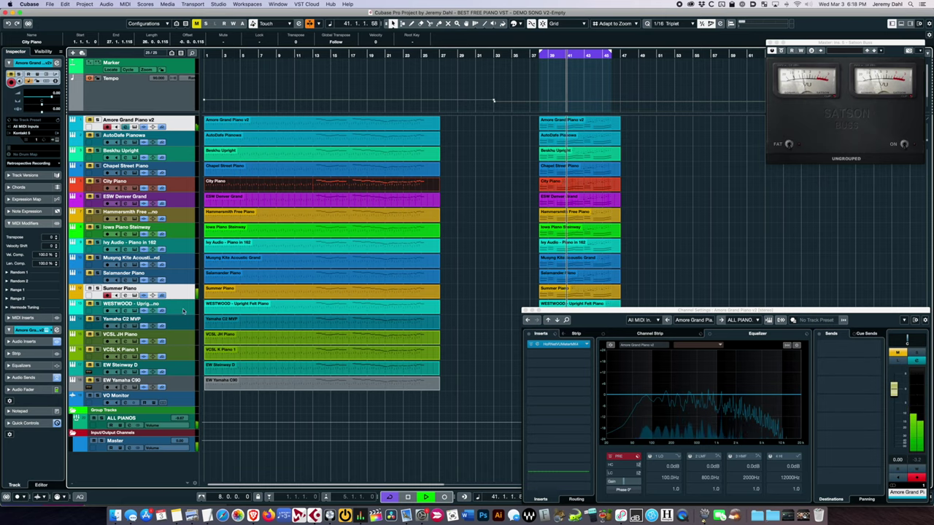
pyautogui.press('space')
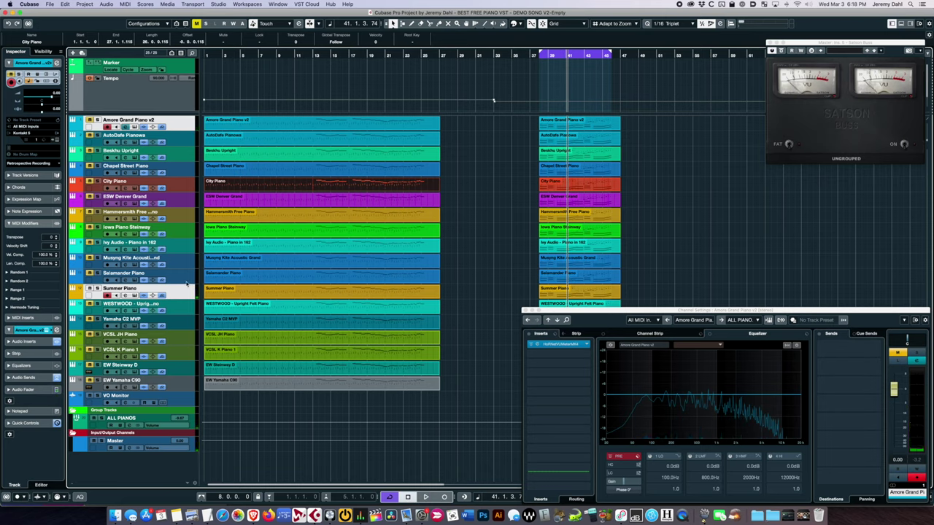
pyautogui.click(187, 294)
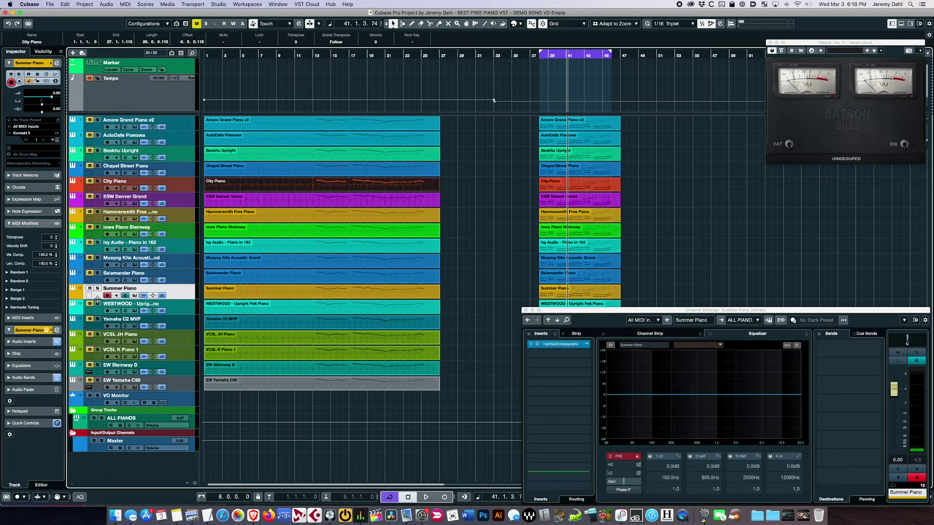
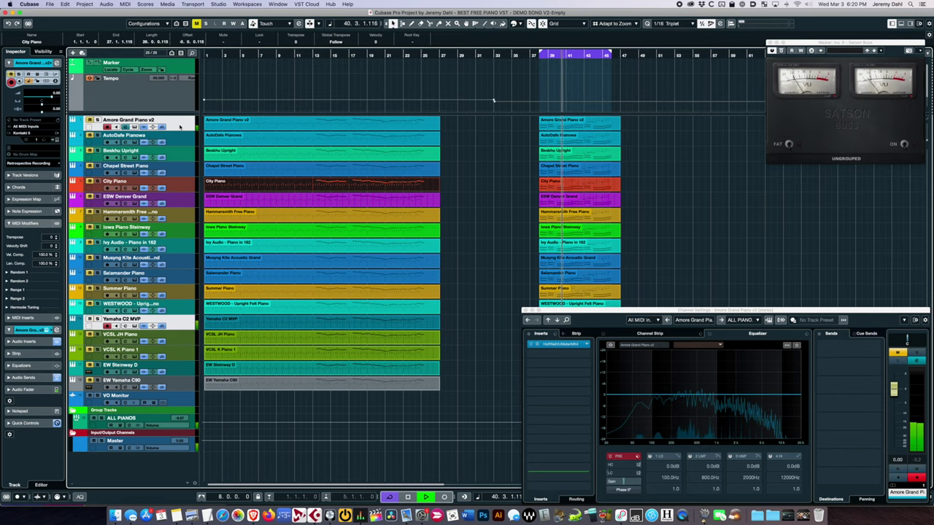
# Step: Switch between Yamaha C2 MVP and Amore Grand Piano v2 during playback to compare their sound
pyautogui.click(179, 312)
pyautogui.click(179, 319)
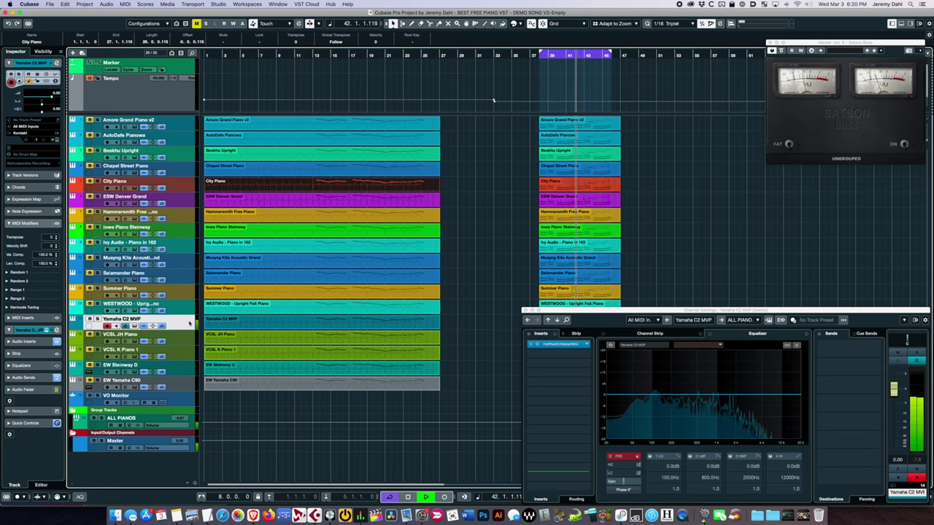
pyautogui.click(186, 126)
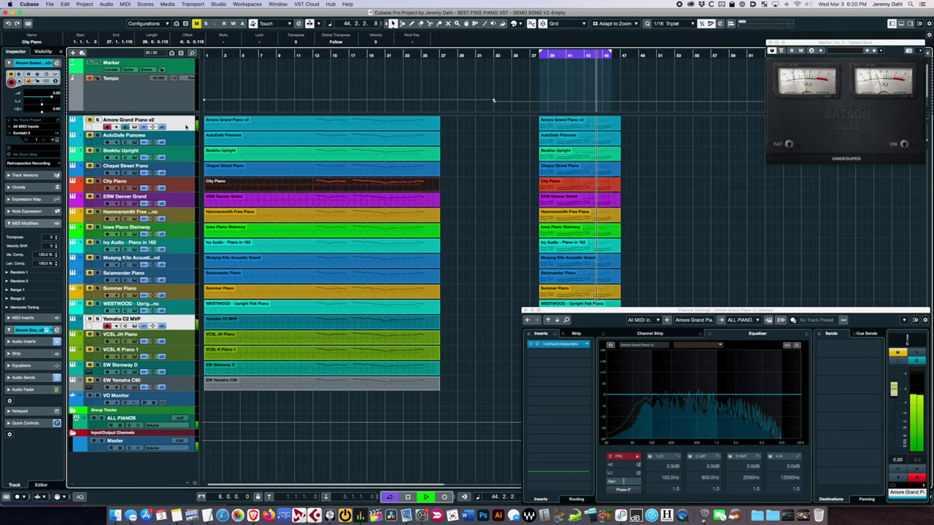
pyautogui.click(179, 326)
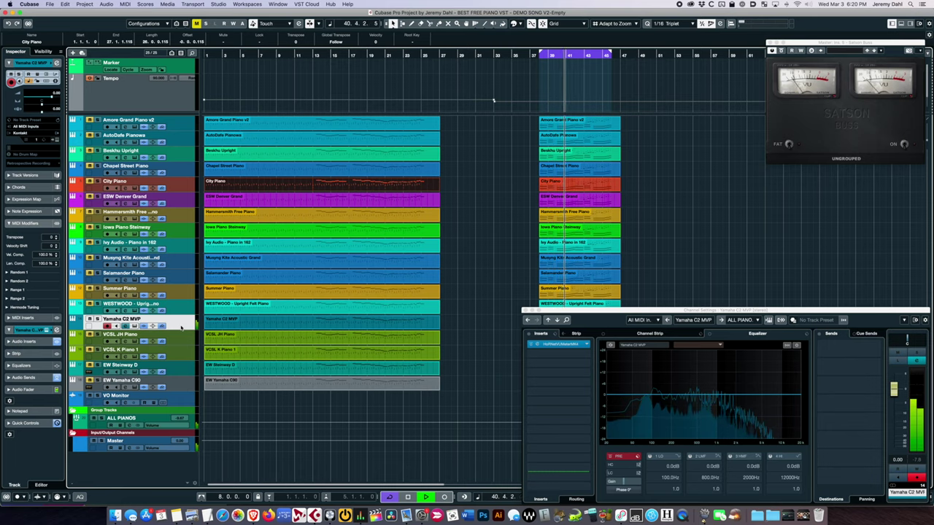
# Step: Stop playback and insert the Slate Digital Virtual Mix Rack plug-in on the Yamaha C2 MVP track
pyautogui.press('space')
pyautogui.click(557, 366)
pyautogui.write('vumeter')
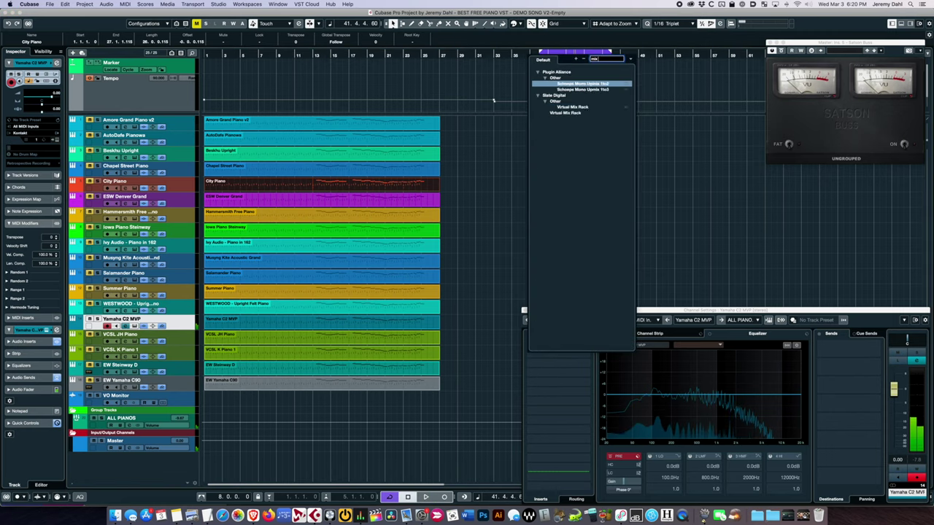
pyautogui.press('Return')
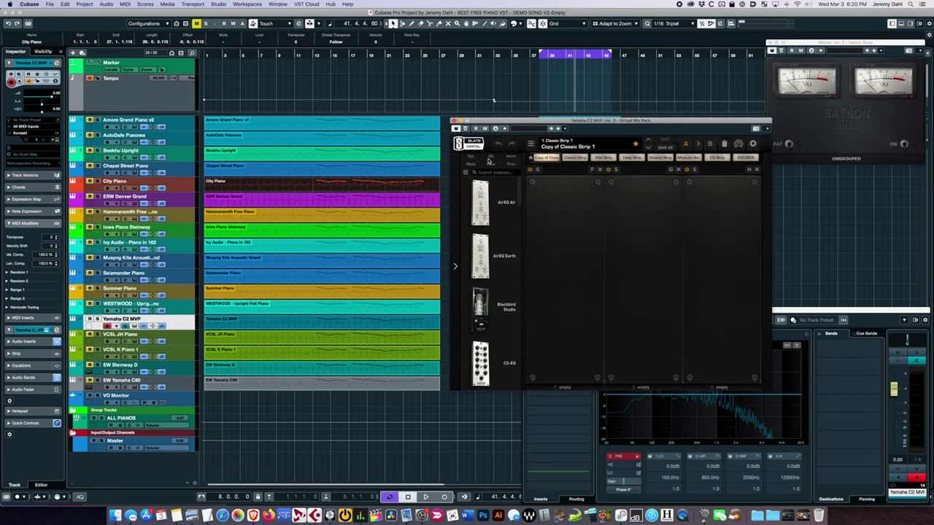
# Step: Load the FG-S equalizer into the rack's first slot and, during playback, cut the low mids about 4.5 dB near 212 Hz
pyautogui.scroll(-5, 481, 329)
pyautogui.press('space')
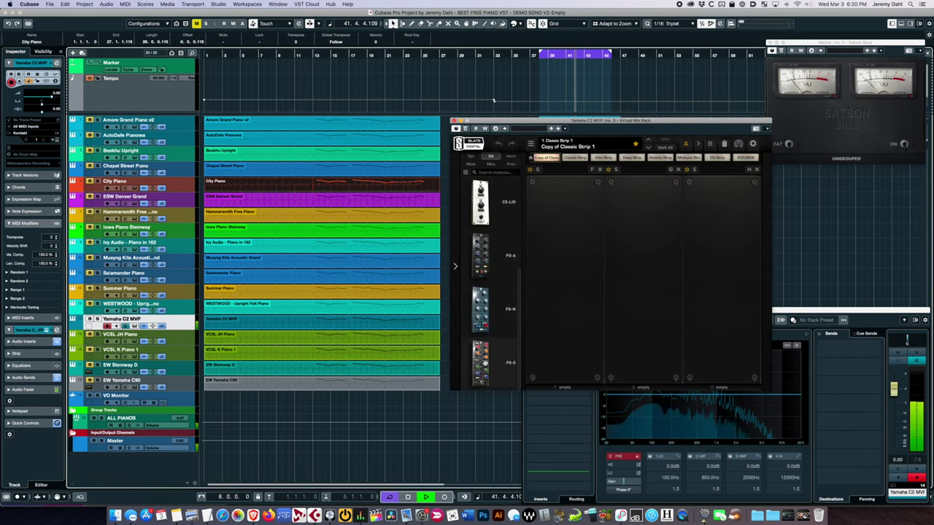
pyautogui.moveTo(484, 363); pyautogui.dragTo(587, 272)
pyautogui.moveTo(544, 302); pyautogui.dragTo(539, 313)
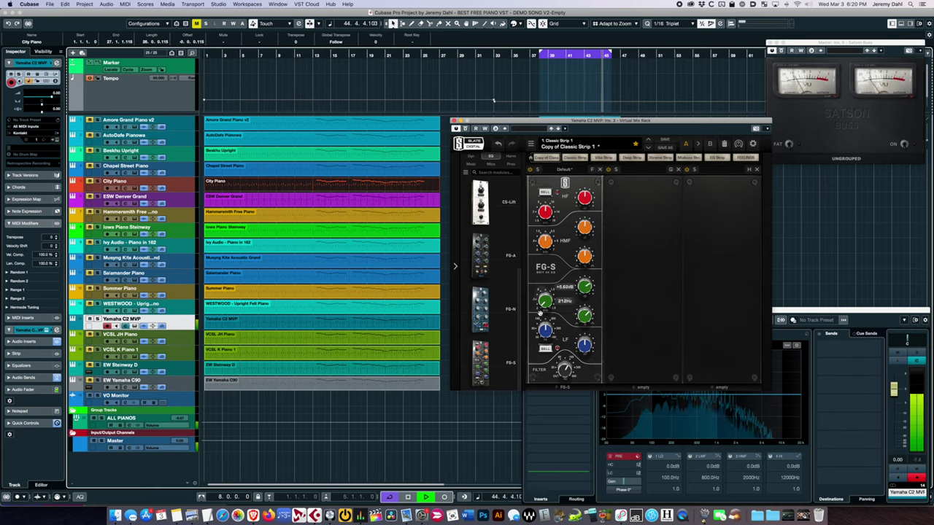
pyautogui.moveTo(585, 284); pyautogui.dragTo(575, 308)
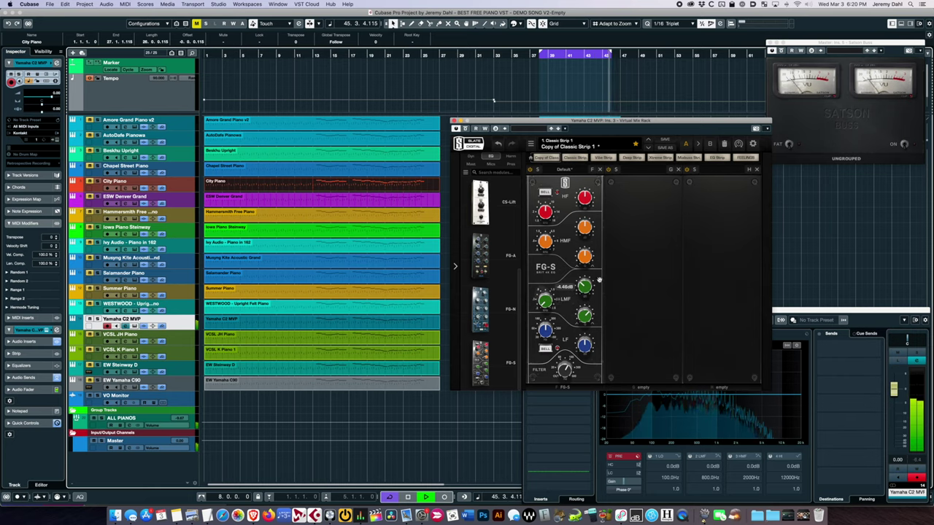
# Step: Boost the high-mid and high-frequency bands of the FG-S equalizer, and fine-tune its filter
pyautogui.moveTo(585, 229); pyautogui.dragTo(588, 224)
pyautogui.moveTo(548, 243); pyautogui.dragTo(585, 205)
pyautogui.moveTo(583, 230); pyautogui.dragTo(584, 227)
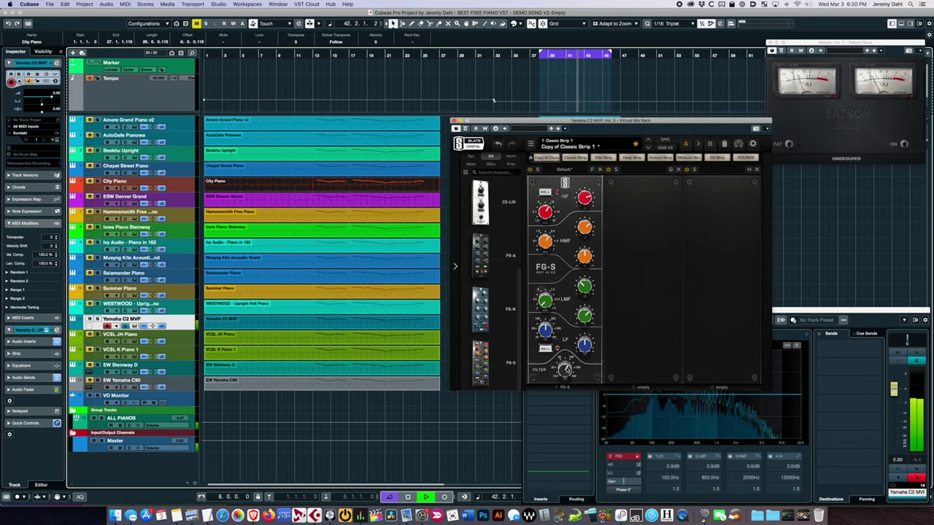
pyautogui.moveTo(565, 370); pyautogui.dragTo(566, 369)
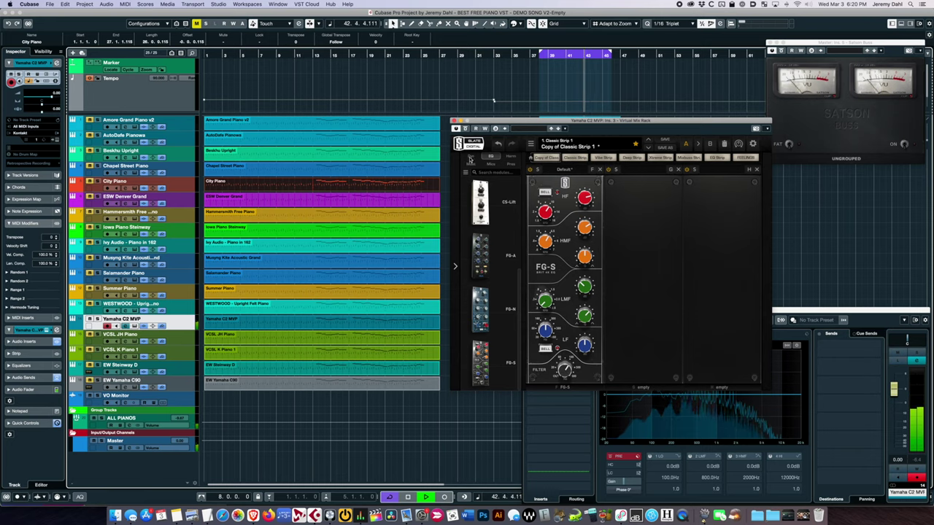
# Step: Load the FG-116 FET compressor into the rack's second slot and adjust its controls during playback
pyautogui.scroll(-4, 489, 263)
pyautogui.scroll(-2, 490, 263)
pyautogui.scroll(-6, 490, 263)
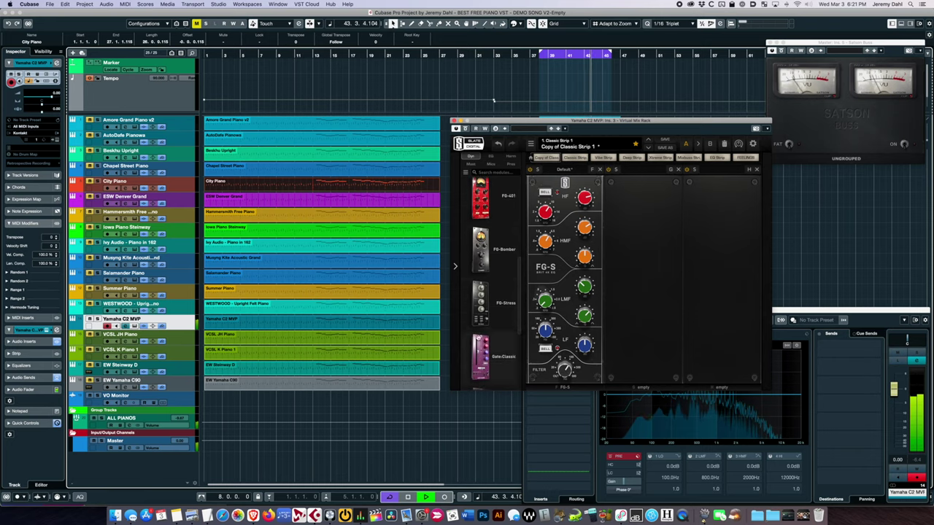
pyautogui.moveTo(490, 225); pyautogui.dragTo(621, 252)
pyautogui.moveTo(626, 290); pyautogui.dragTo(649, 388)
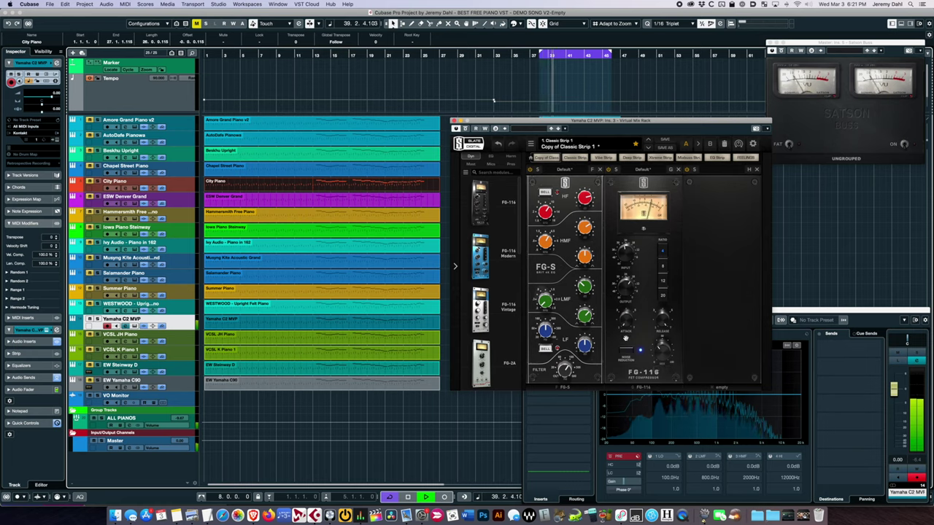
pyautogui.moveTo(626, 318)
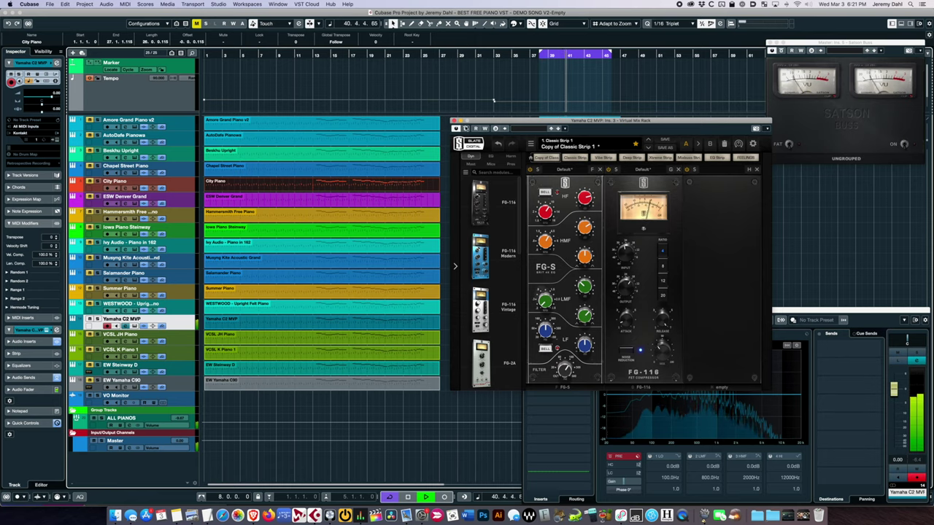
# Step: Bypass the Virtual Mix Rack to compare the Yamaha C2 MVP with and without processing, and close the plug-in window
pyautogui.click(465, 129)
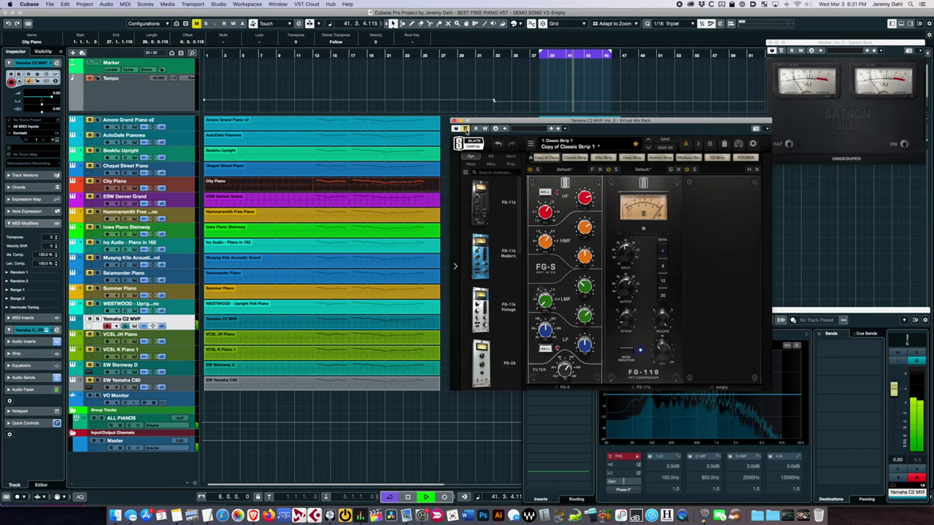
pyautogui.moveTo(585, 197)
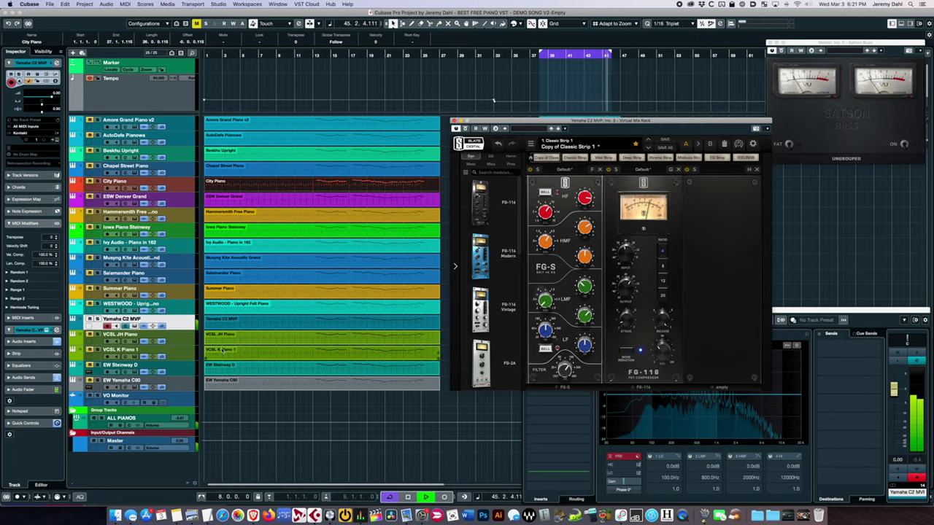
pyautogui.click(454, 121)
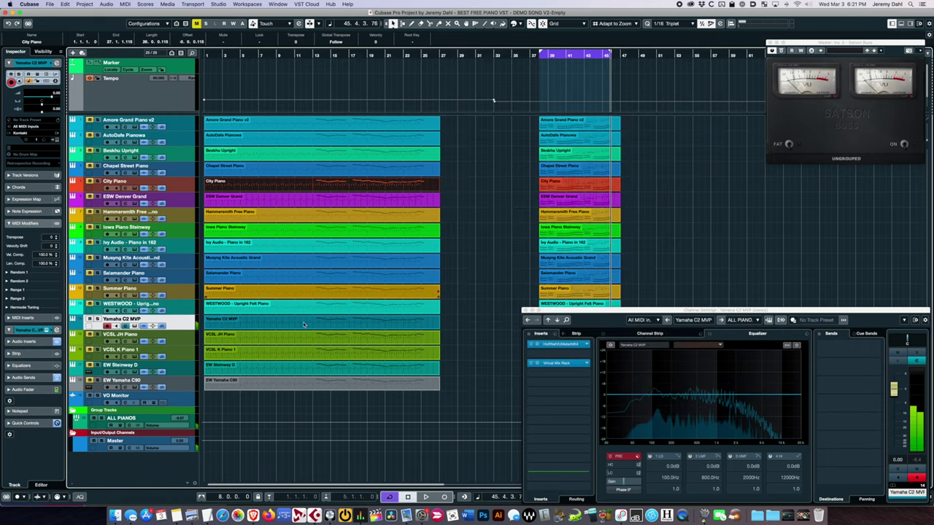
# Step: Mute the Yamaha C2 MVP track, open the VCSL JH Piano in Kontakt, and play that piano unmuted
pyautogui.click(89, 319)
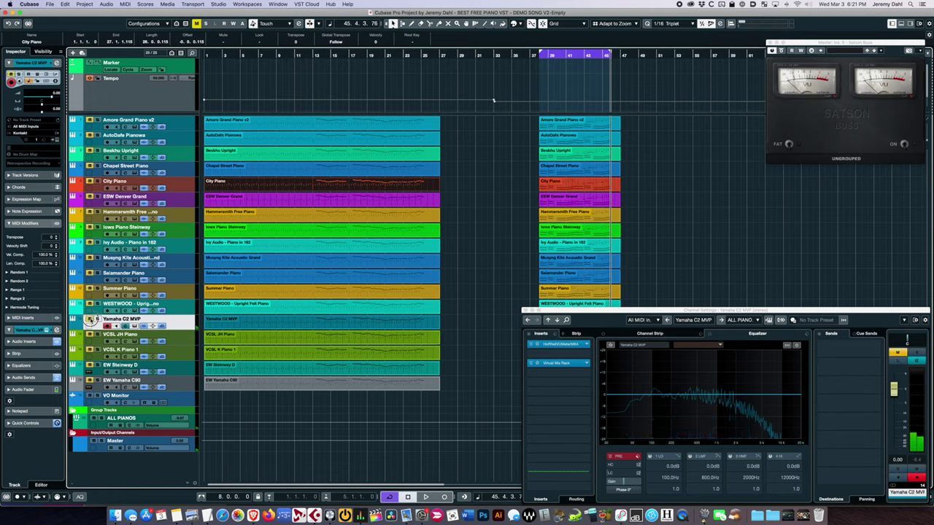
pyautogui.click(170, 340)
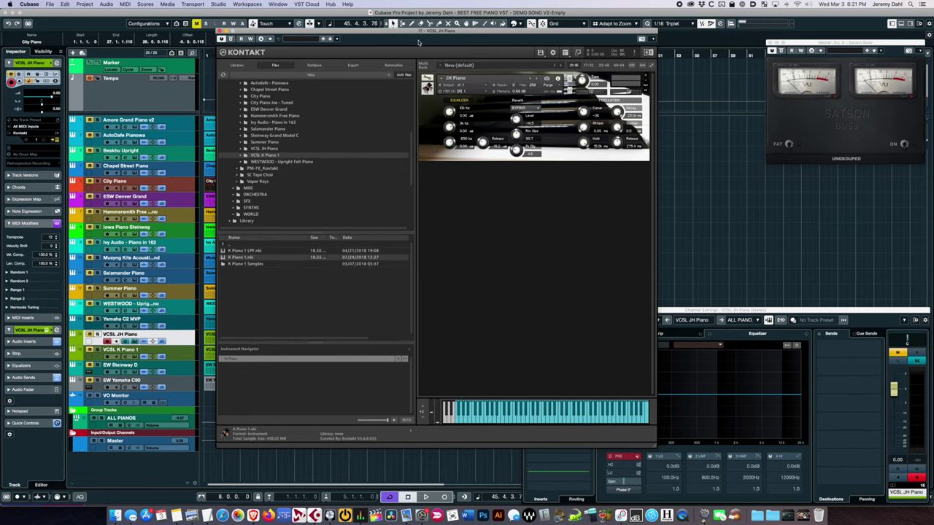
pyautogui.moveTo(418, 42); pyautogui.dragTo(566, 77)
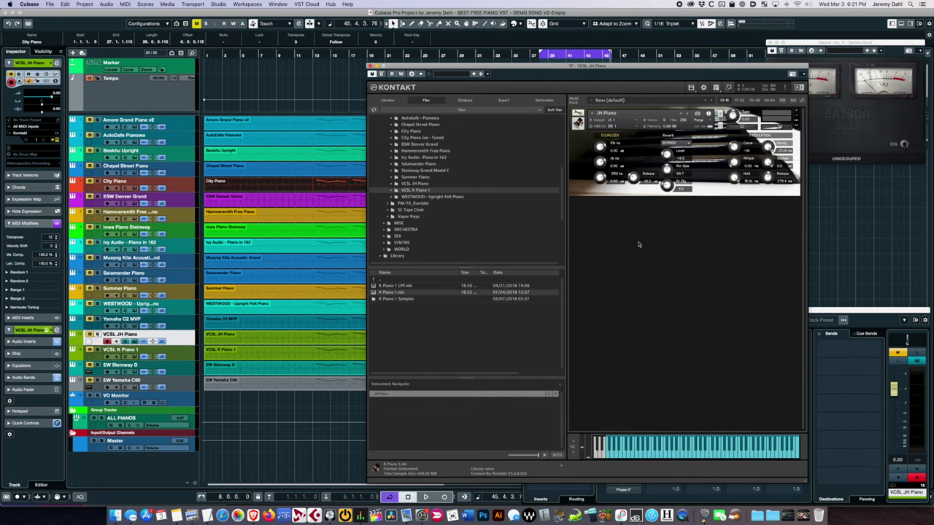
pyautogui.click(89, 335)
pyautogui.press('space')
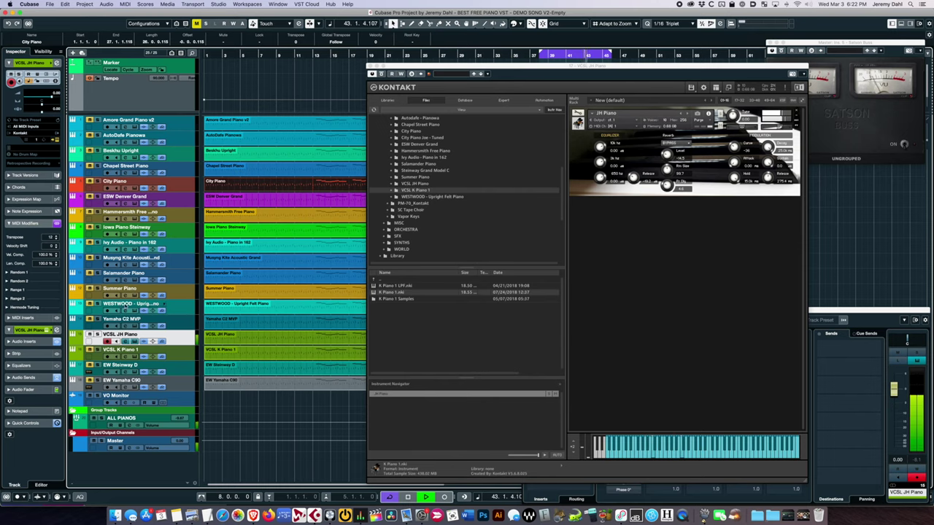
# Step: Compare the VCSL JH Piano with the Amore Grand Piano v2 by switching their mutes during playback, and stop playback
pyautogui.click(189, 128)
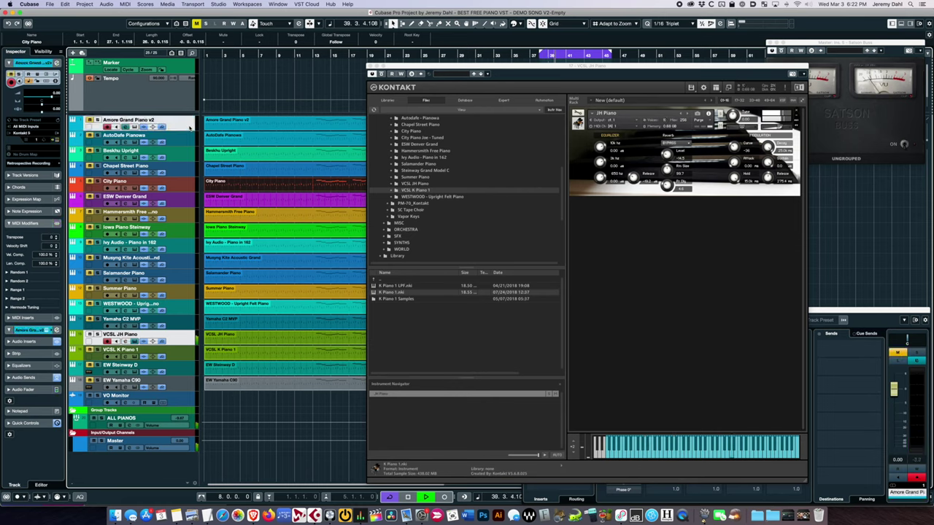
pyautogui.press('m')
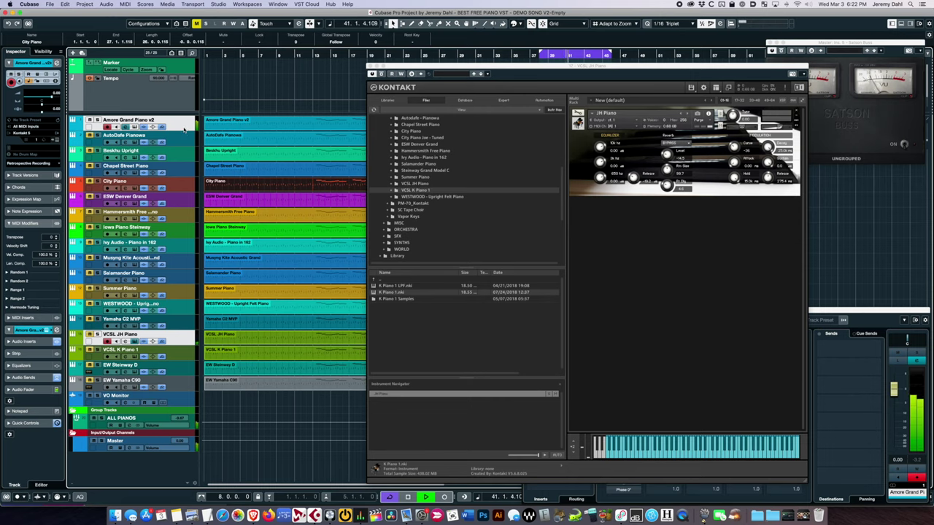
pyautogui.press('m')
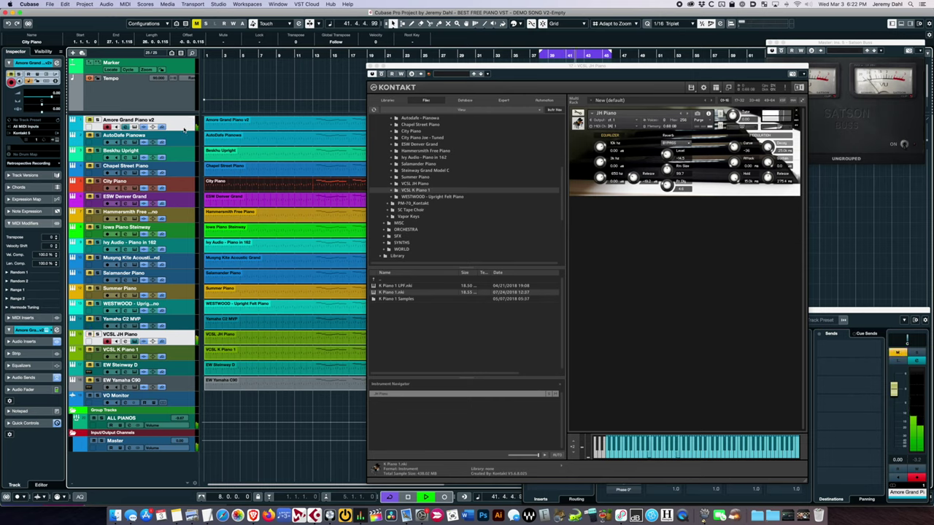
pyautogui.press('m')
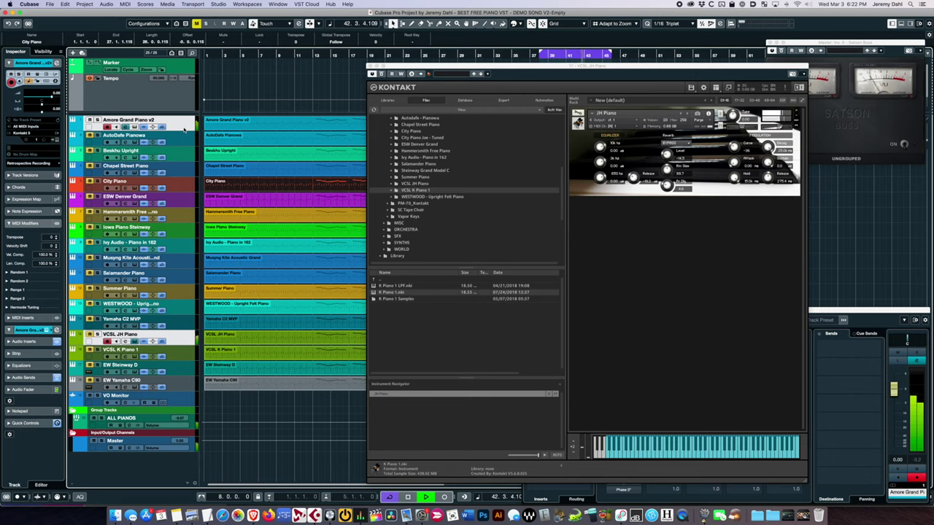
pyautogui.press('m')
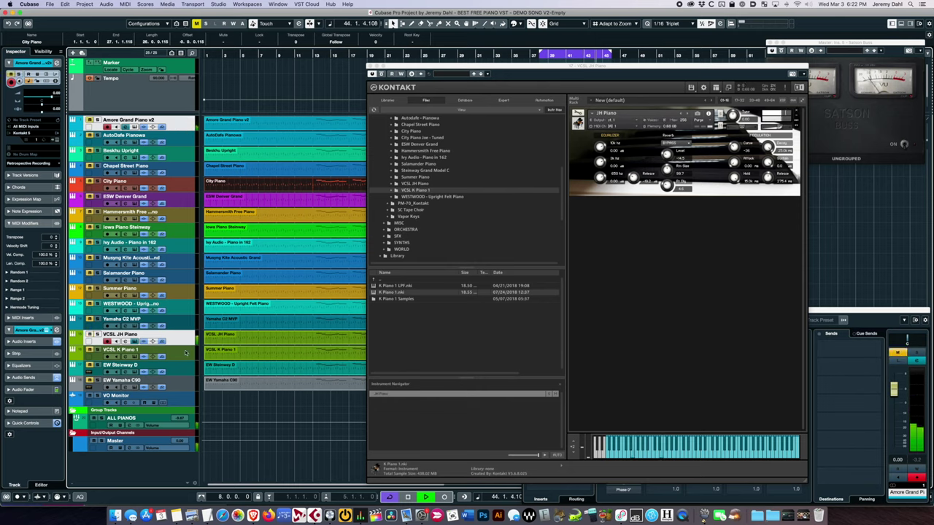
pyautogui.press('space')
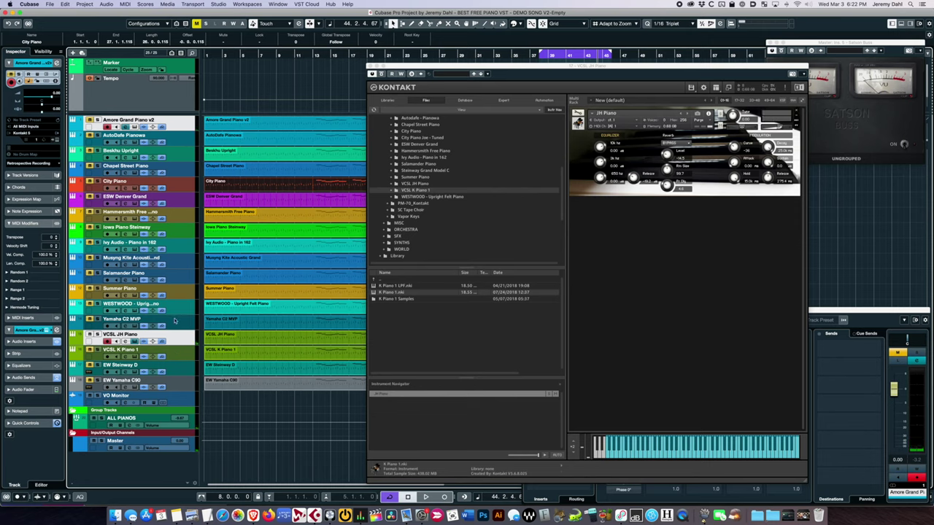
# Step: Remove the VCSL JH Piano track from the project
pyautogui.click(93, 340)
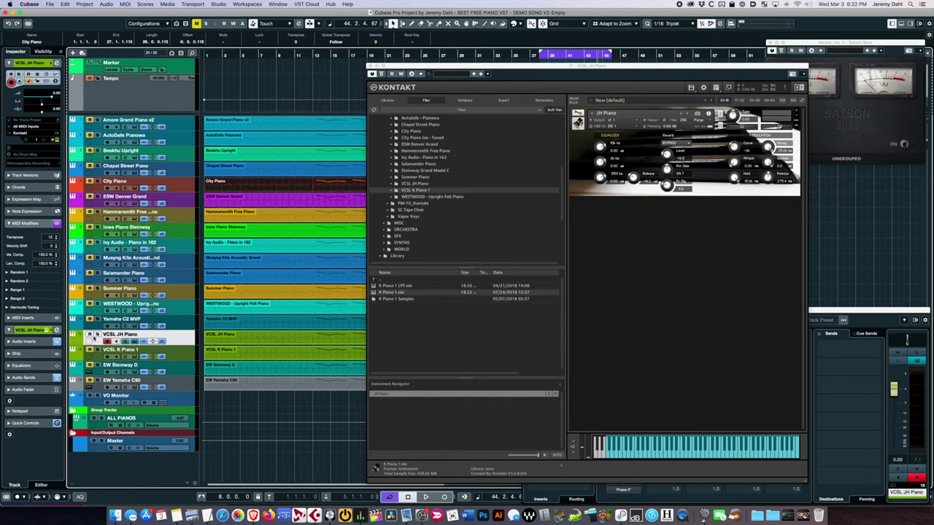
pyautogui.click(90, 336)
pyautogui.click(100, 356)
pyautogui.click(178, 335)
pyautogui.rightClick(178, 335)
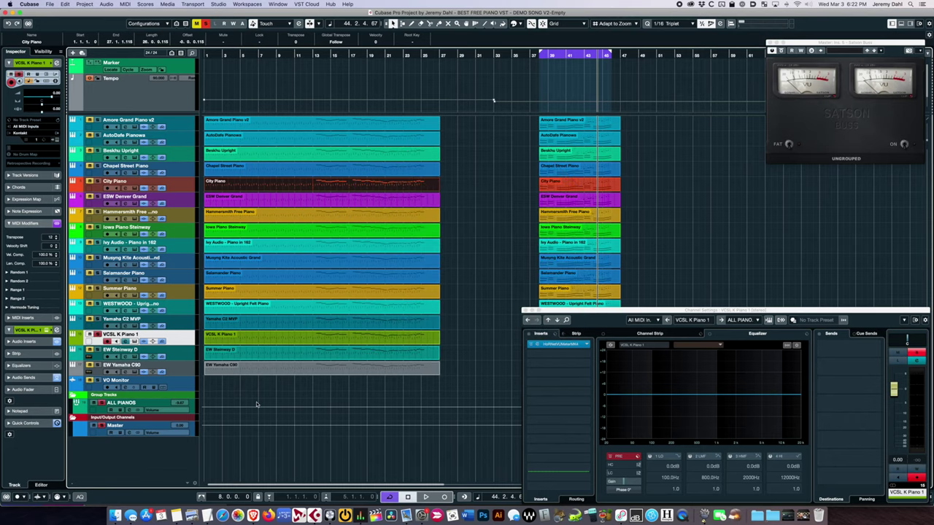
# Step: Open and audition the VCSL K Piano 1 in Kontakt, and remove its track from the project
pyautogui.press('e')
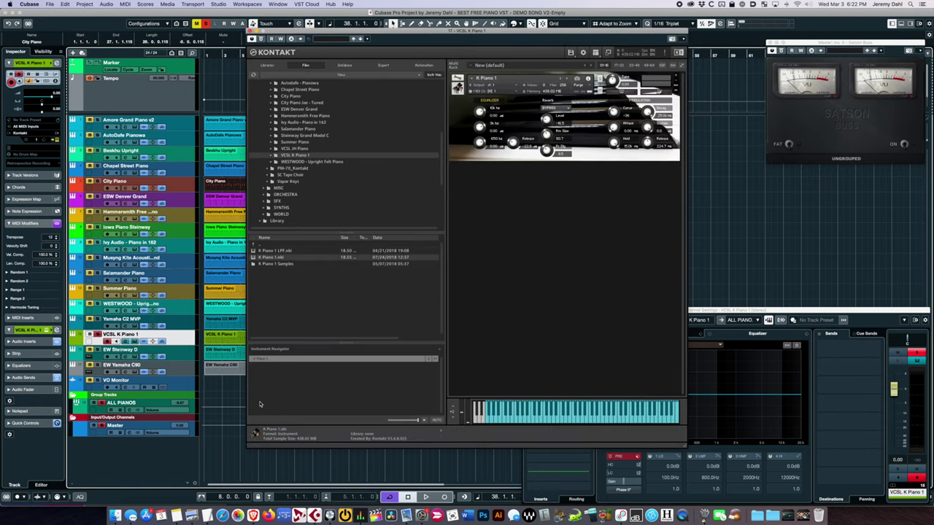
pyautogui.press('space')
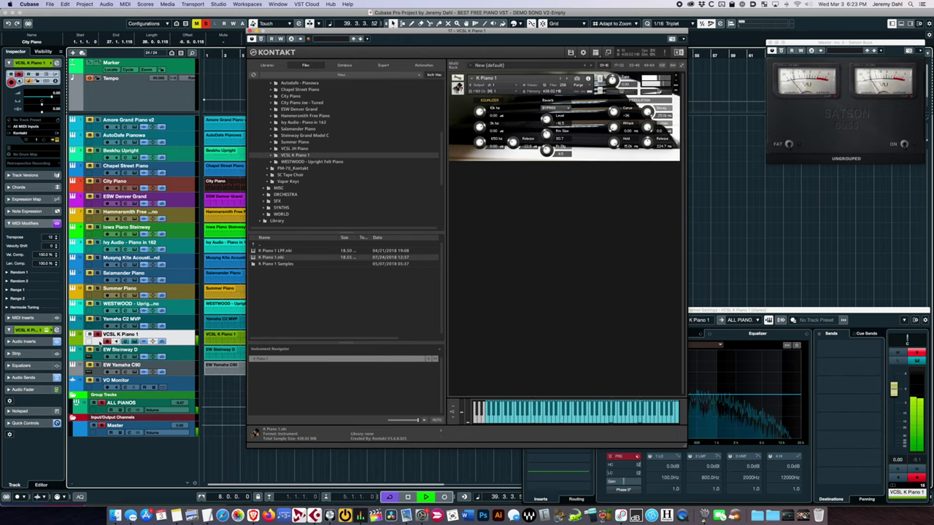
pyautogui.press('space')
pyautogui.rightClick(93, 337)
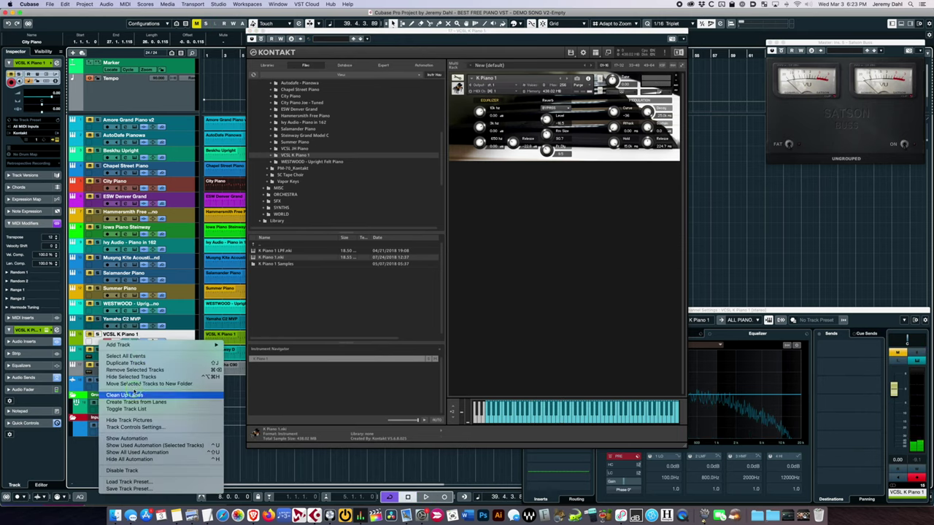
pyautogui.click(136, 371)
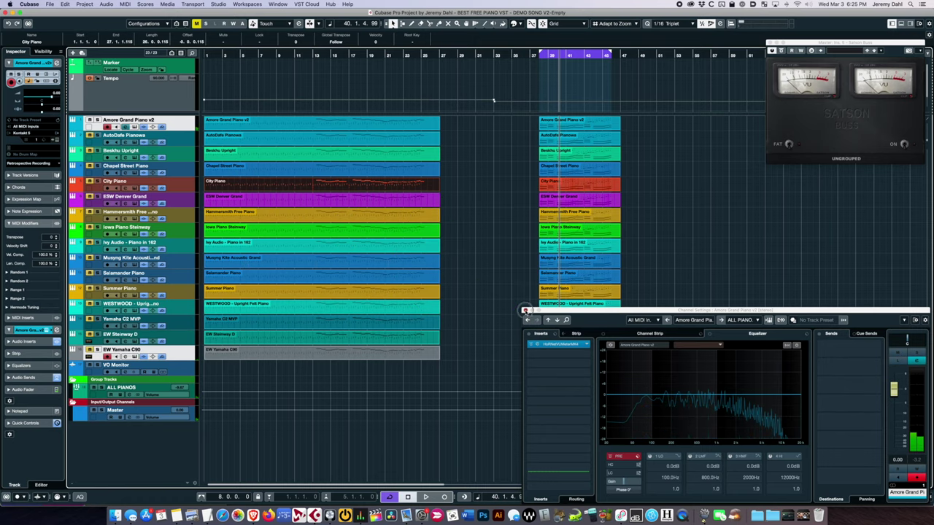
# Step: Close the channel settings, select only the Amore Grand Piano v2 track, and import the FFG-Solo_v5 audio file on a new track at bar 38
pyautogui.click(526, 311)
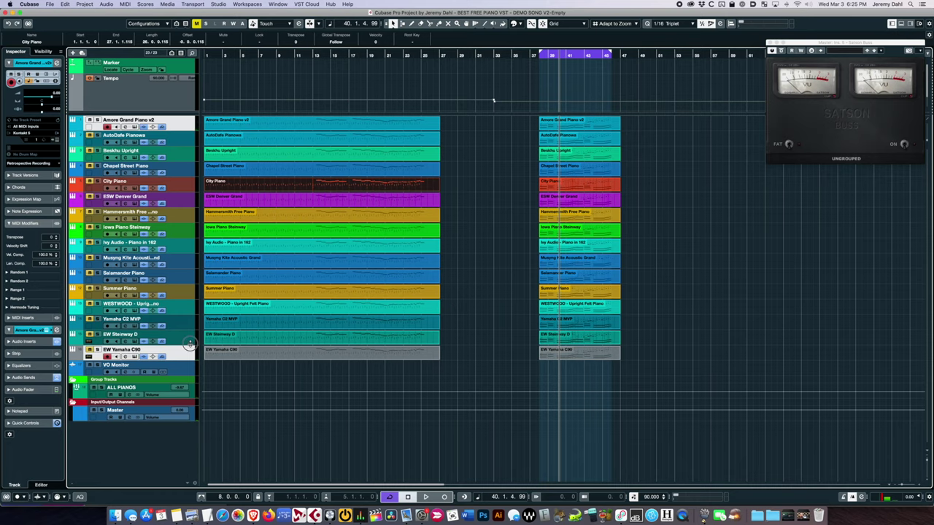
pyautogui.click(190, 357)
pyautogui.press('space')
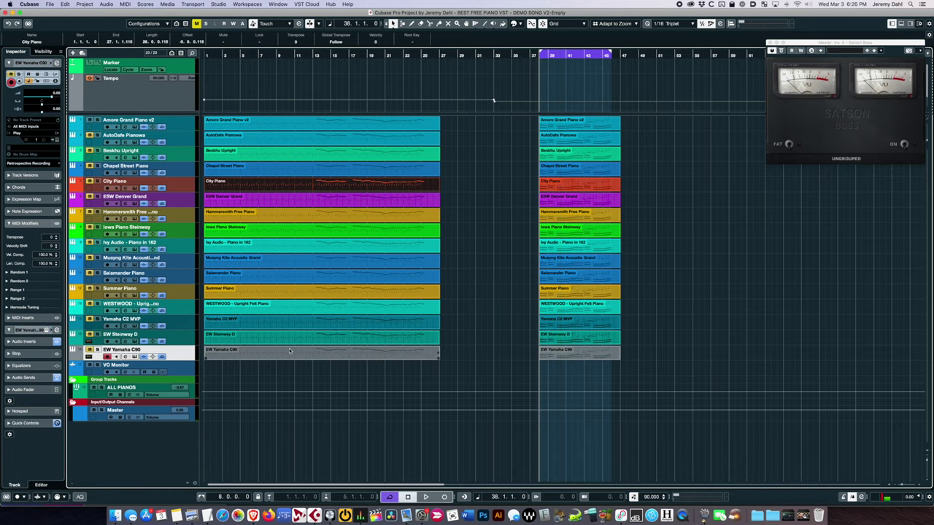
pyautogui.click(181, 126)
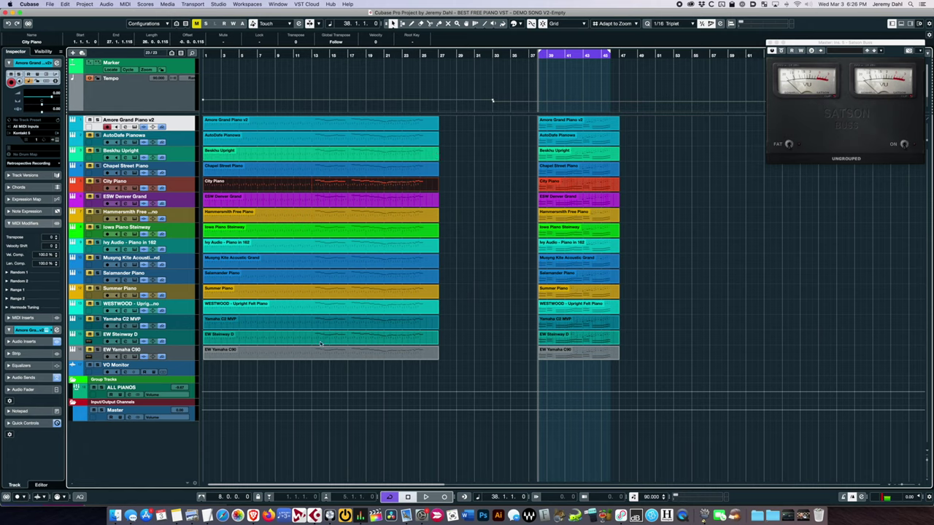
pyautogui.moveTo(320, 343); pyautogui.dragTo(590, 431)
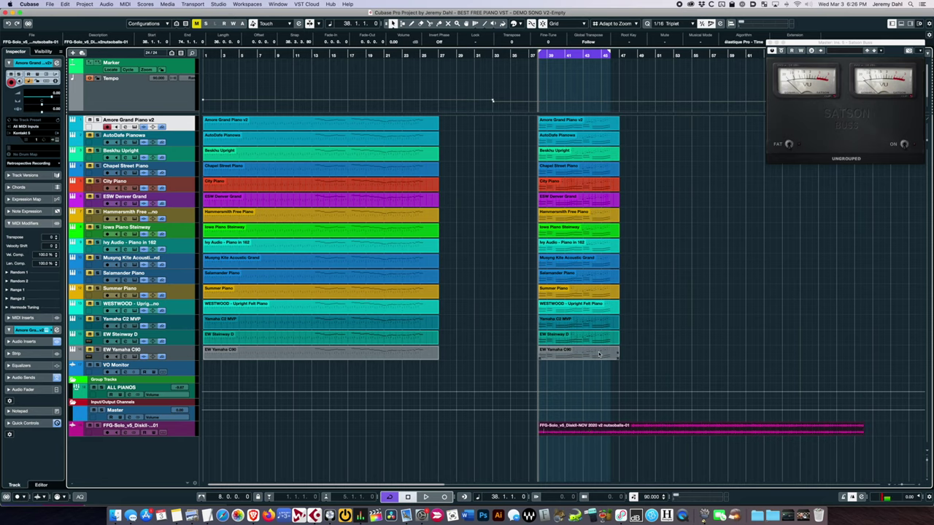
# Step: Balance the pianos against the imported solo in the MixConsole during playback, setting the ALL PIANOS group to -8.95 dB
pyautogui.press('space')
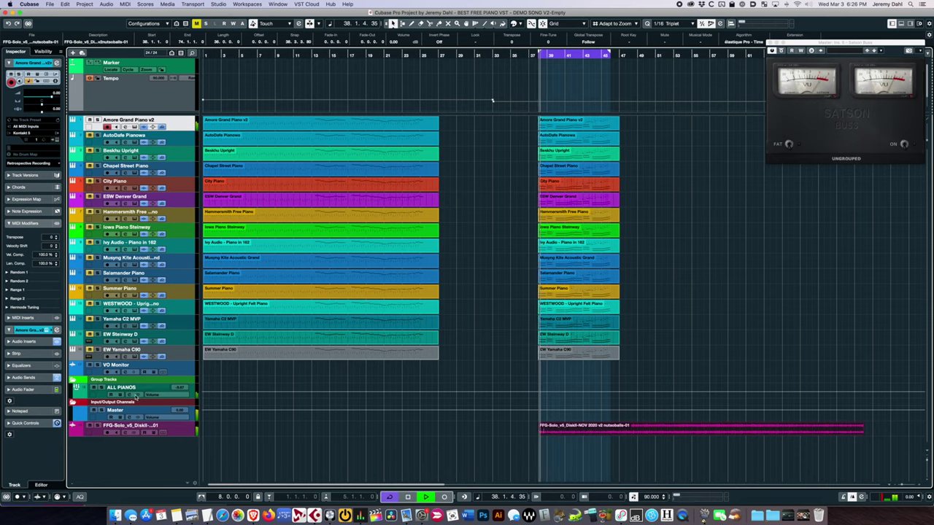
pyautogui.click(130, 429)
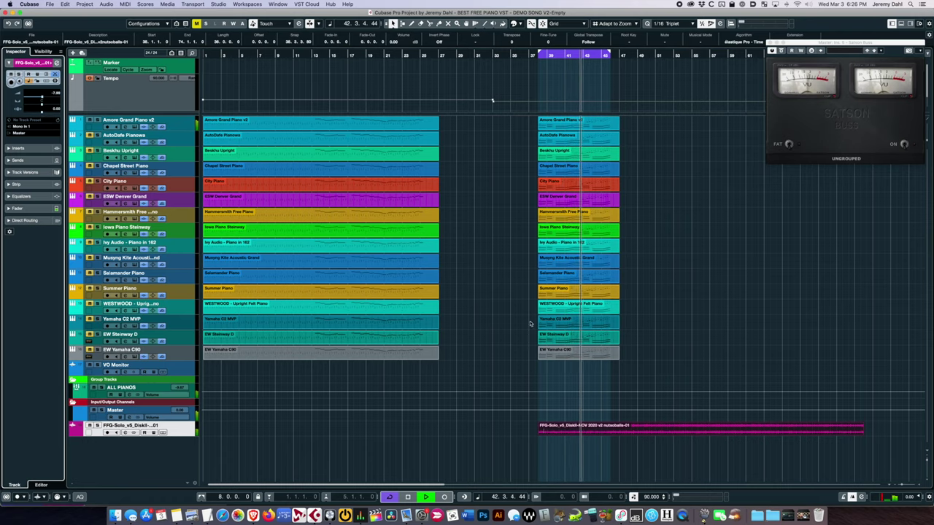
pyautogui.press('F3')
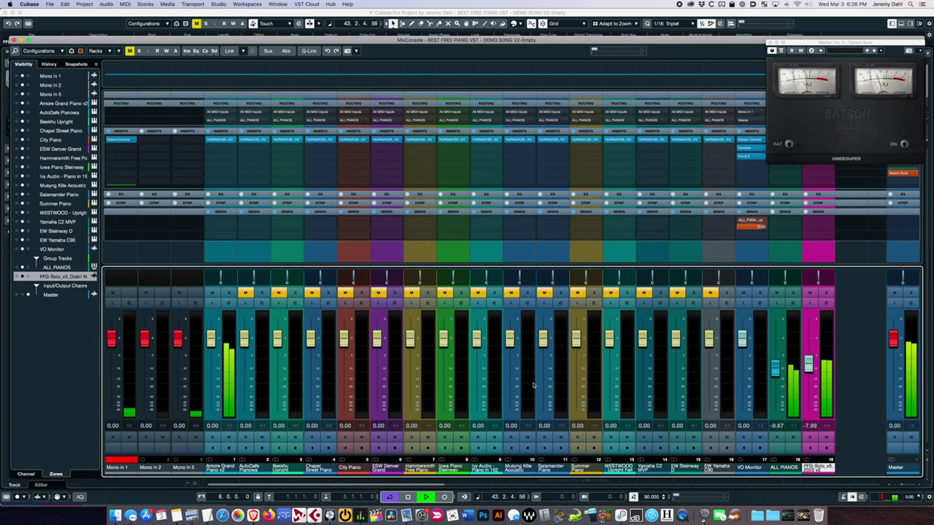
pyautogui.click(771, 43)
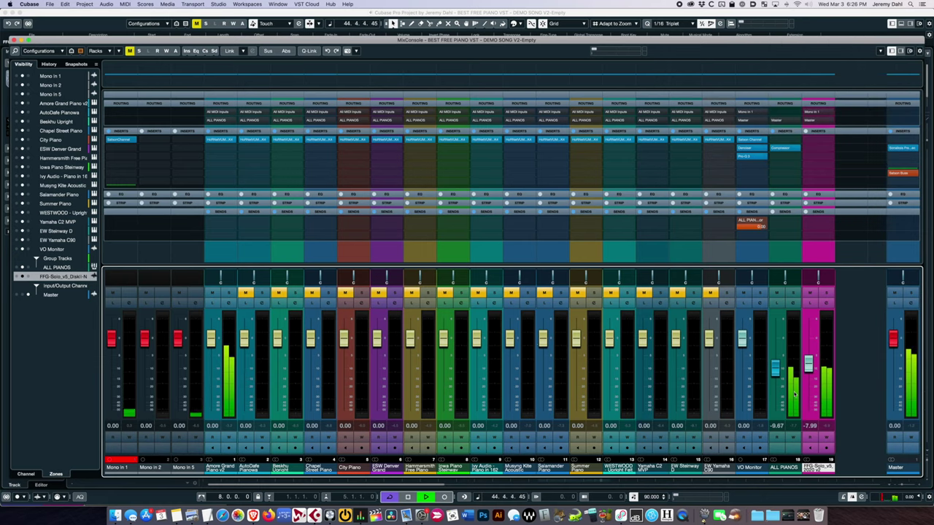
pyautogui.click(776, 368)
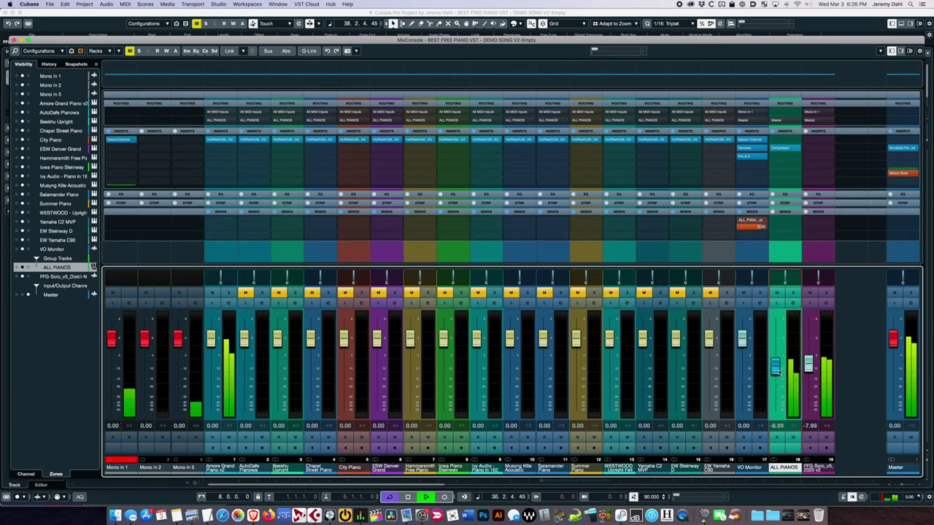
# Step: Add a stereo H-Reverb effect channel fed from the ALL PIANOS group, and set its send level to -12.7 dB
pyautogui.hotkey('alt', 'f')
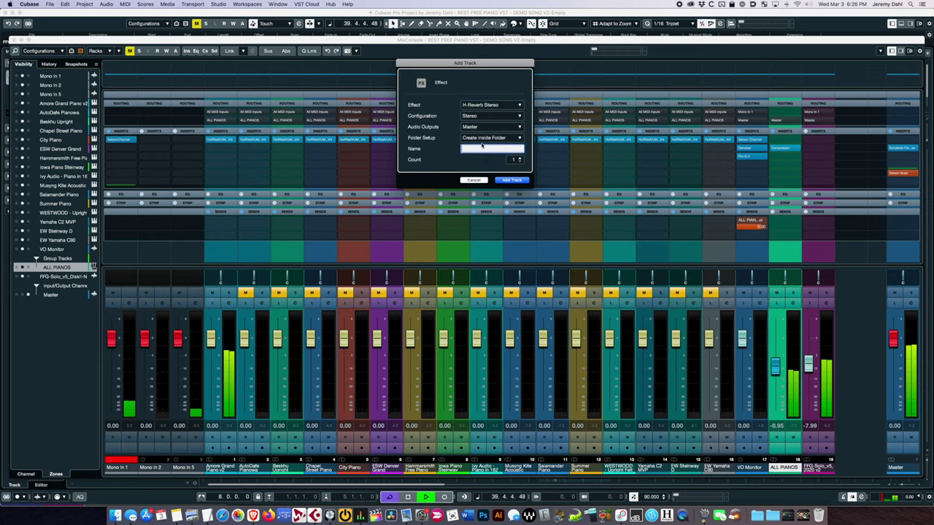
pyautogui.press('Return')
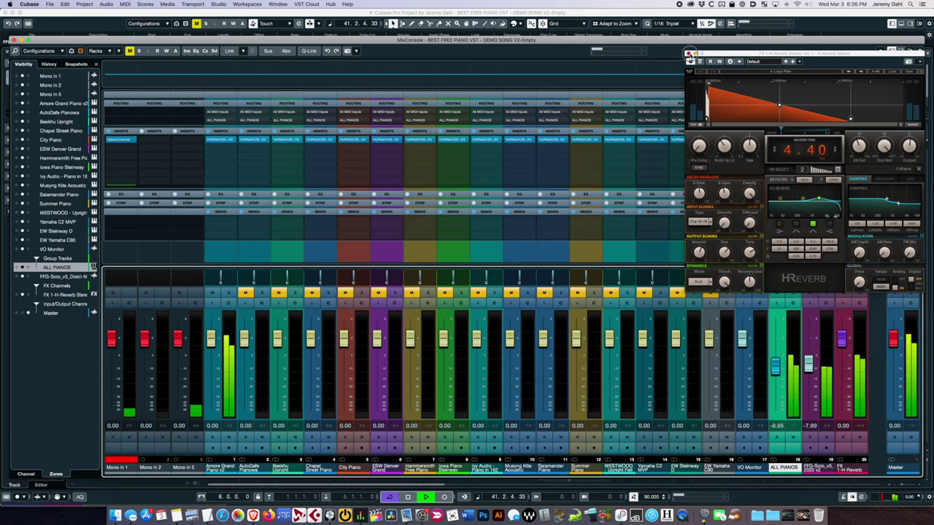
pyautogui.click(688, 54)
pyautogui.press('e')
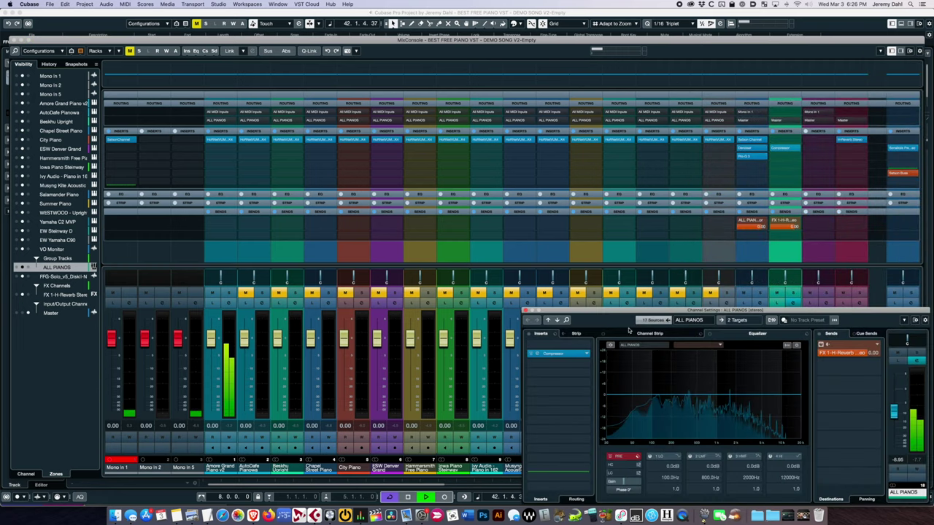
pyautogui.moveTo(846, 353); pyautogui.dragTo(807, 377)
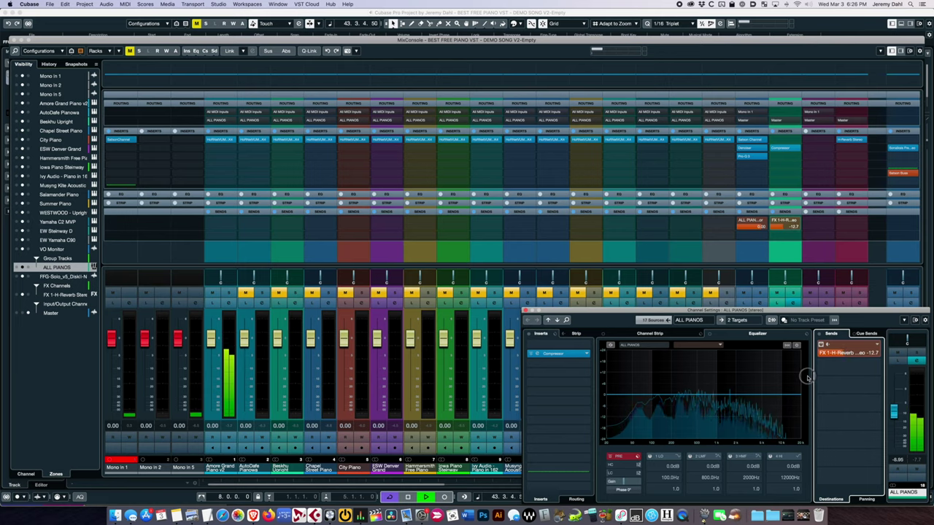
# Step: Add a stereo H-Delay effect channel fed from the ALL PIANOS group, stop playback, and return to that group's channel settings
pyautogui.rightClick(827, 381)
pyautogui.click(840, 387)
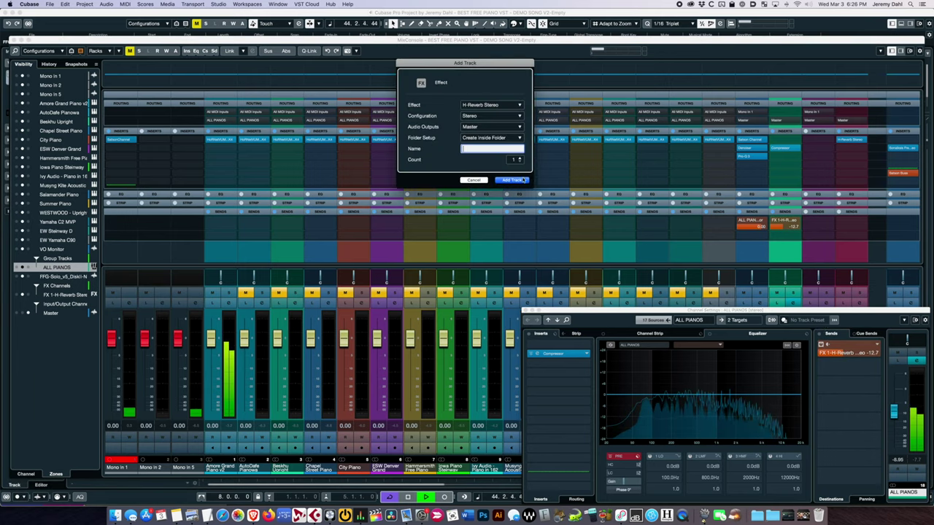
pyautogui.click(495, 107)
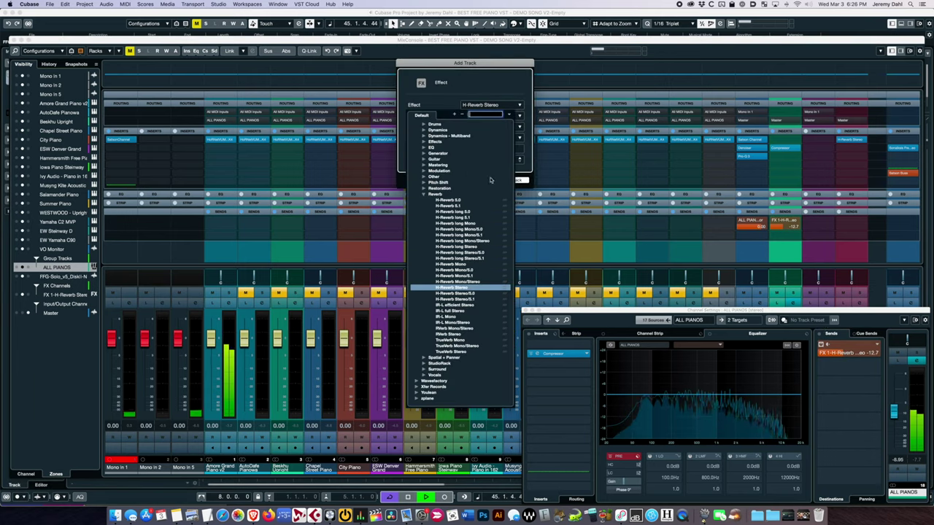
pyautogui.write('h-del')
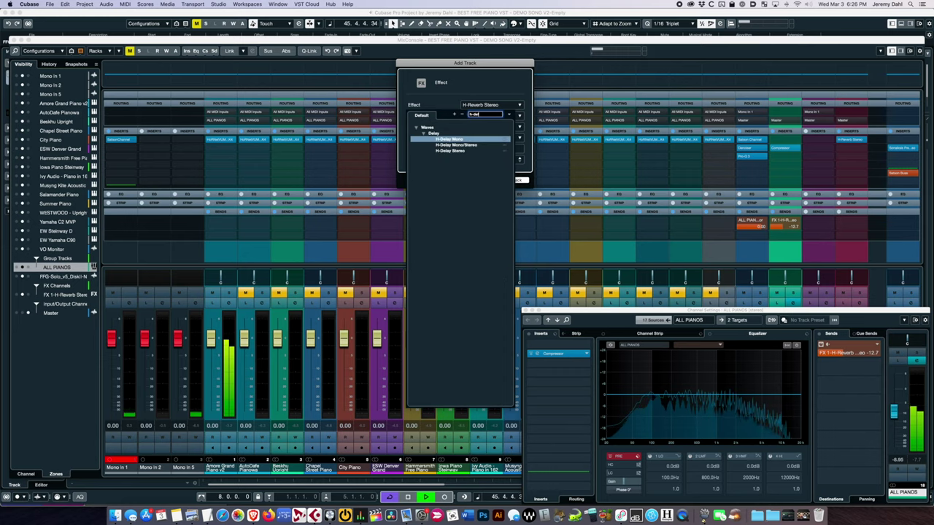
pyautogui.click(459, 151)
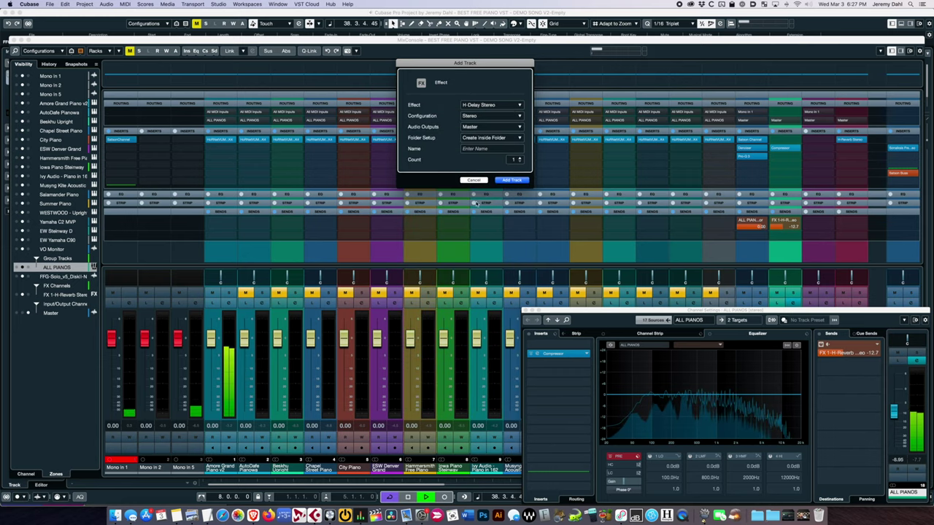
pyautogui.click(511, 180)
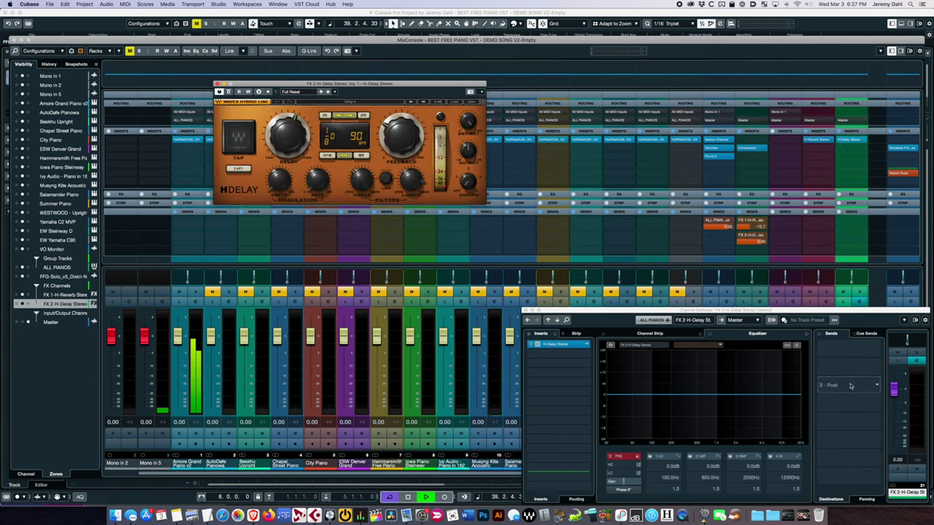
pyautogui.press('space')
pyautogui.click(527, 320)
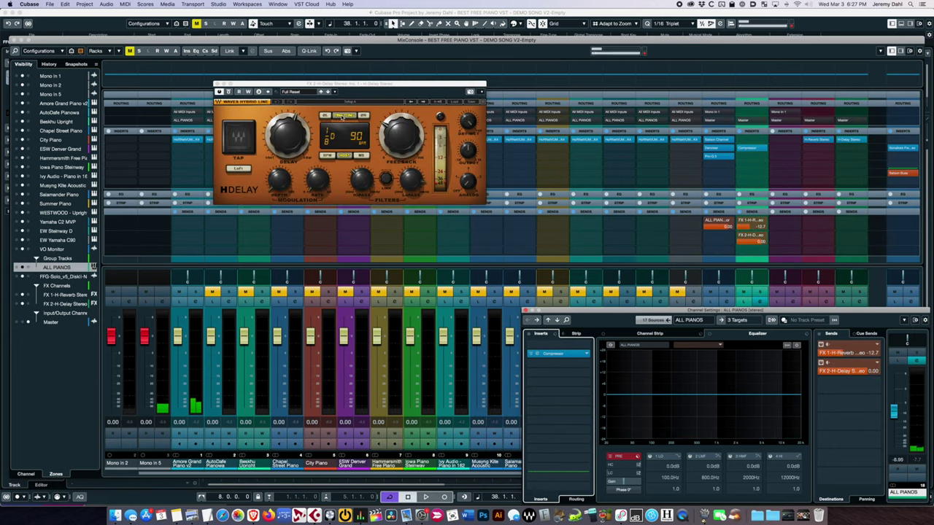
# Step: Adjust the H-Delay during playback, set the ALL PIANOS group's delay send to -2.53 dB, and close the plug-in and channel settings windows
pyautogui.press('space')
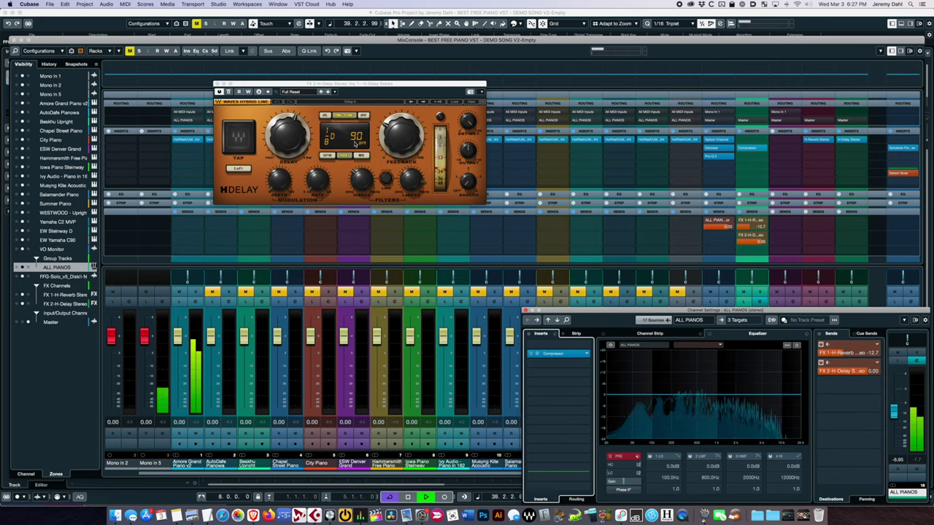
pyautogui.click(332, 142)
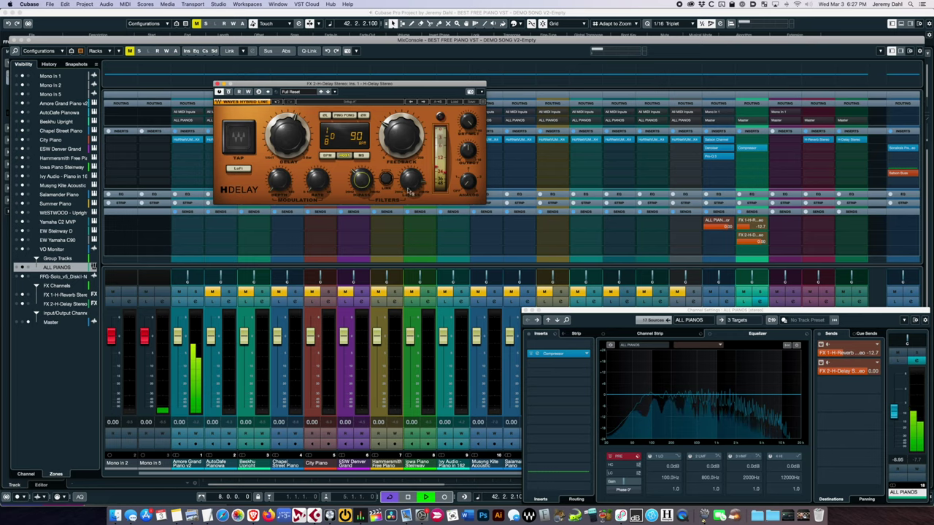
pyautogui.moveTo(860, 372); pyautogui.dragTo(839, 388)
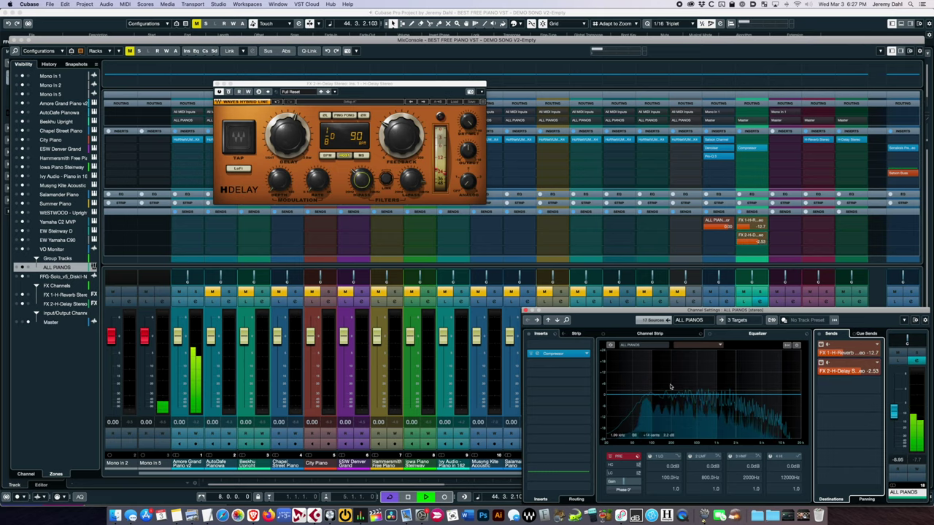
pyautogui.click(525, 311)
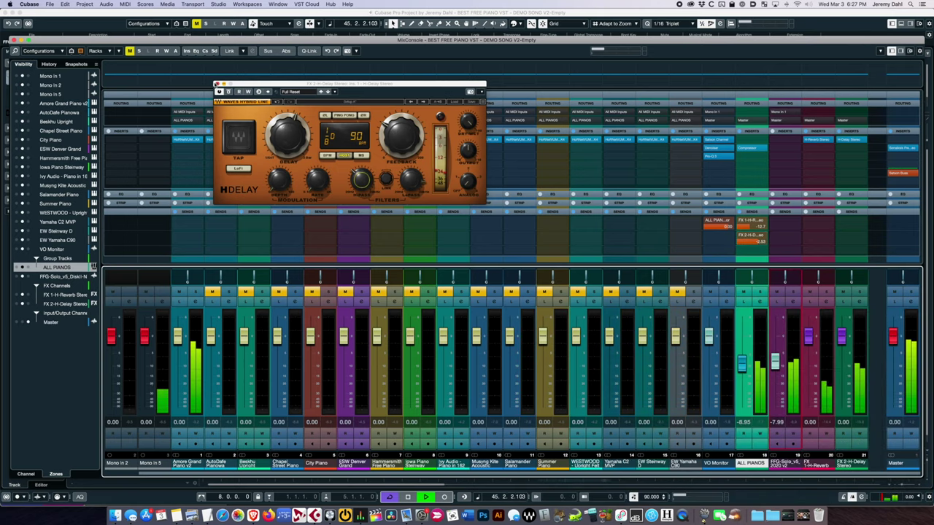
pyautogui.click(217, 83)
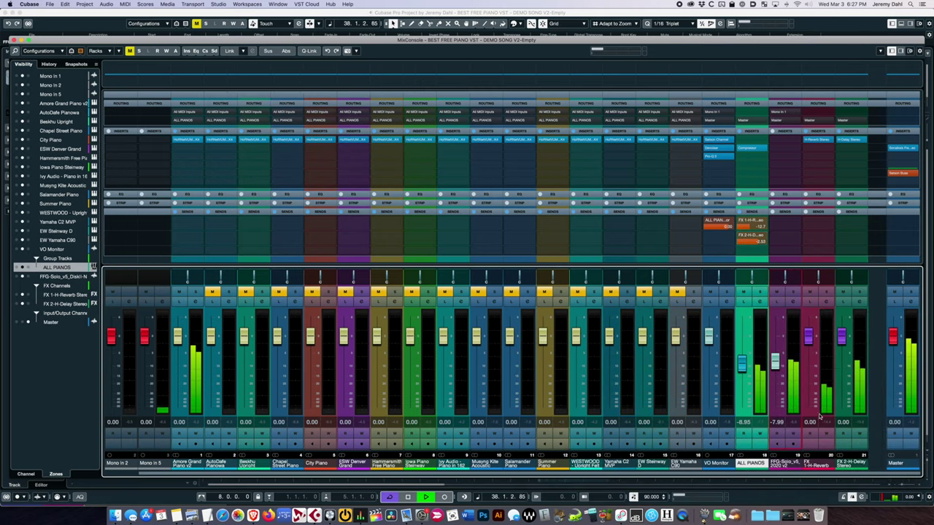
# Step: Select the ALL PIANOS group in the mixer and bypass its Compressor insert
pyautogui.click(816, 464)
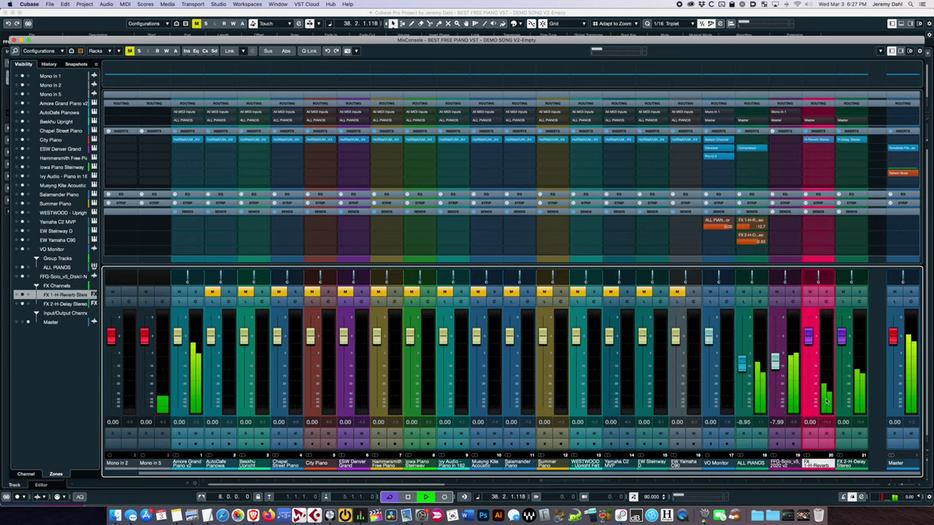
pyautogui.click(759, 410)
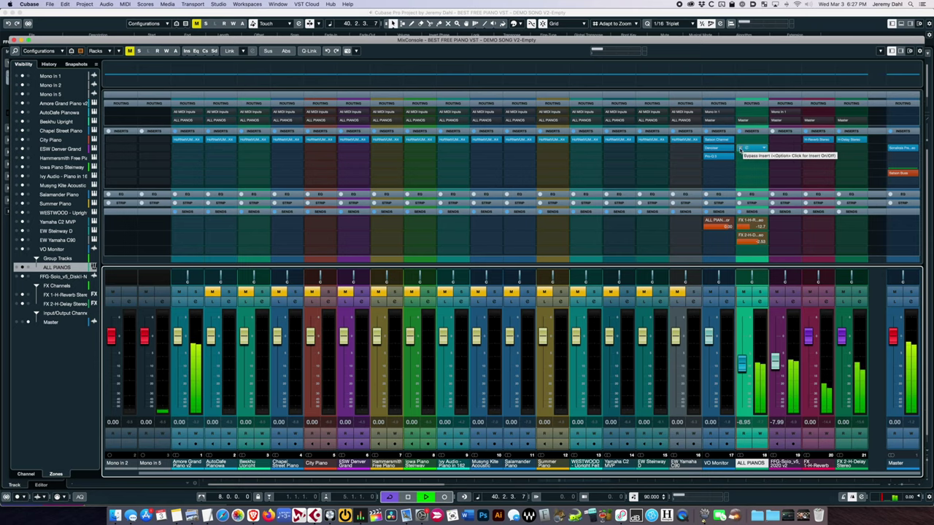
pyautogui.click(741, 149)
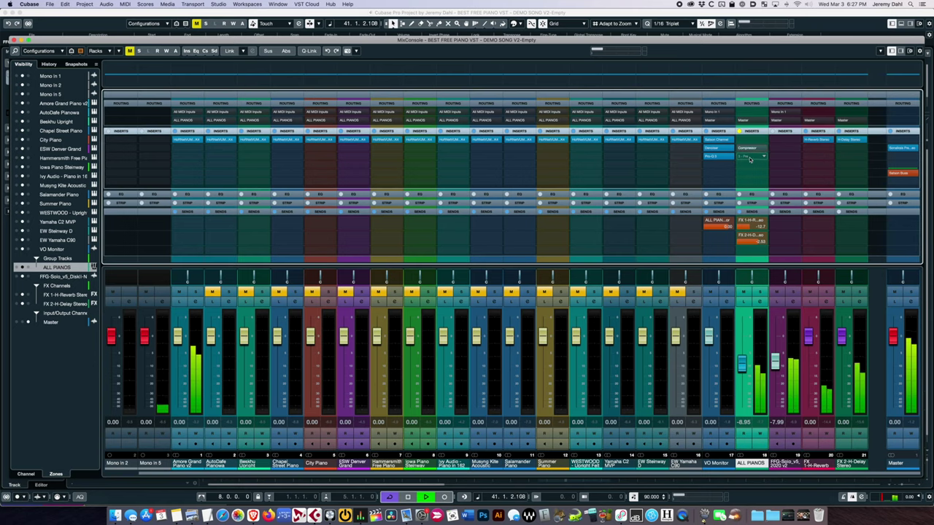
# Step: Insert Doubler2 Stereo below the Compressor on the ALL PIANOS group and close its window
pyautogui.click(751, 158)
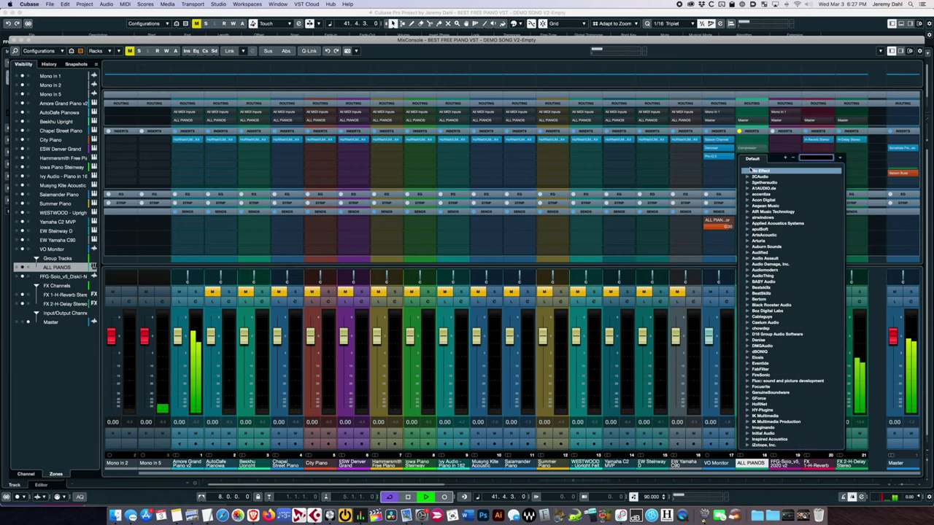
pyautogui.write('doubler')
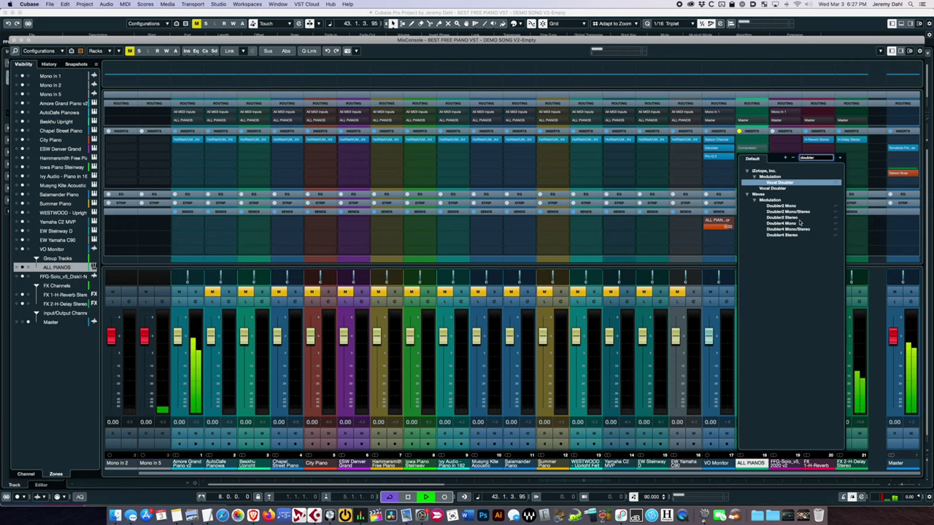
pyautogui.click(799, 218)
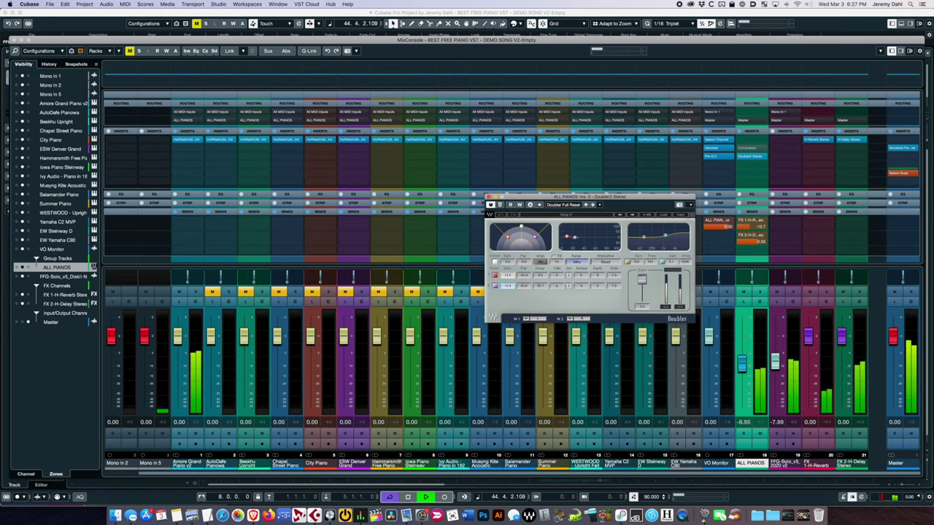
pyautogui.click(489, 199)
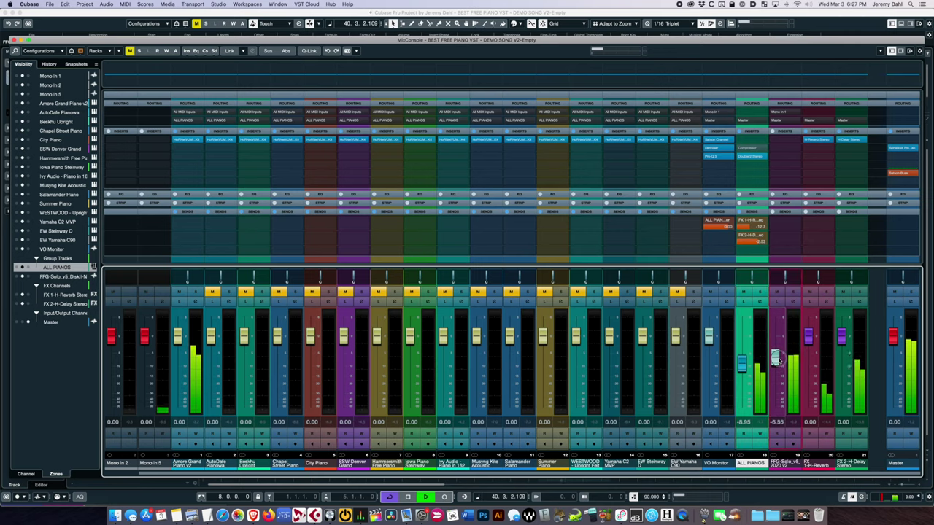
# Step: Insert SSL Native Bus Compressor v6 on the Master channel, adjust its threshold and make-up gain, and close the plug-in
pyautogui.click(892, 162)
pyautogui.write('ssl')
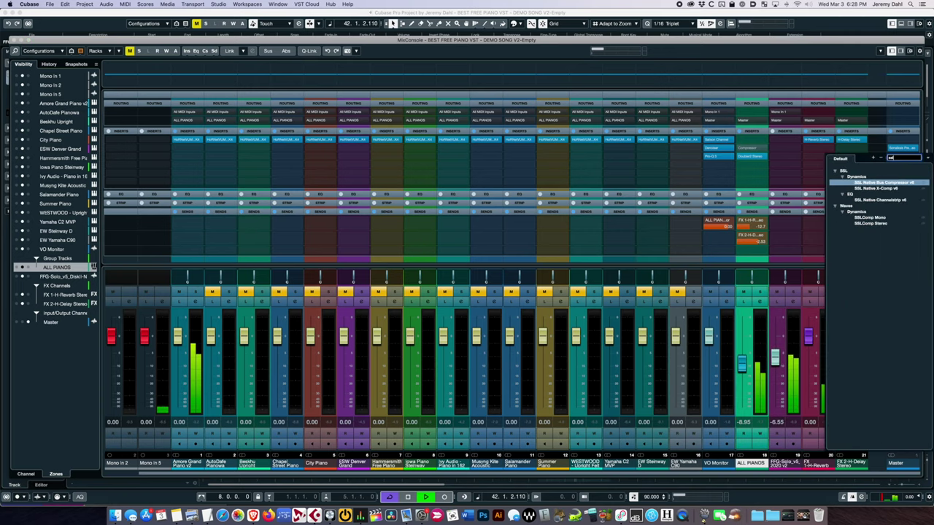
pyautogui.press('Return')
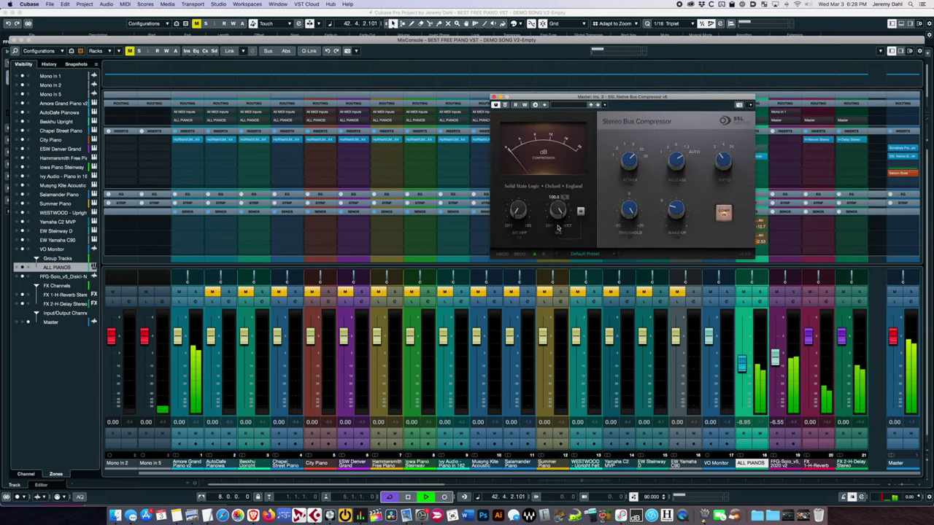
pyautogui.moveTo(622, 216); pyautogui.dragTo(620, 235)
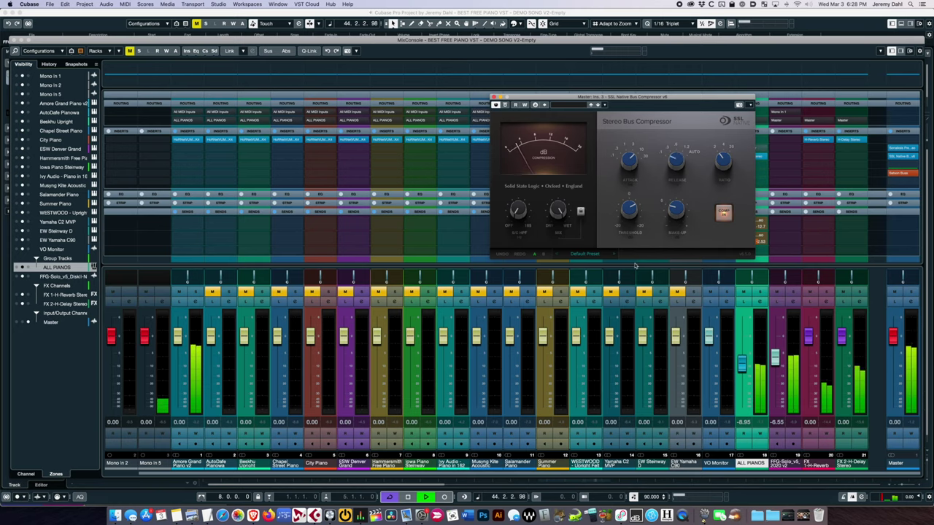
pyautogui.moveTo(628, 209); pyautogui.dragTo(628, 207)
pyautogui.moveTo(681, 215)
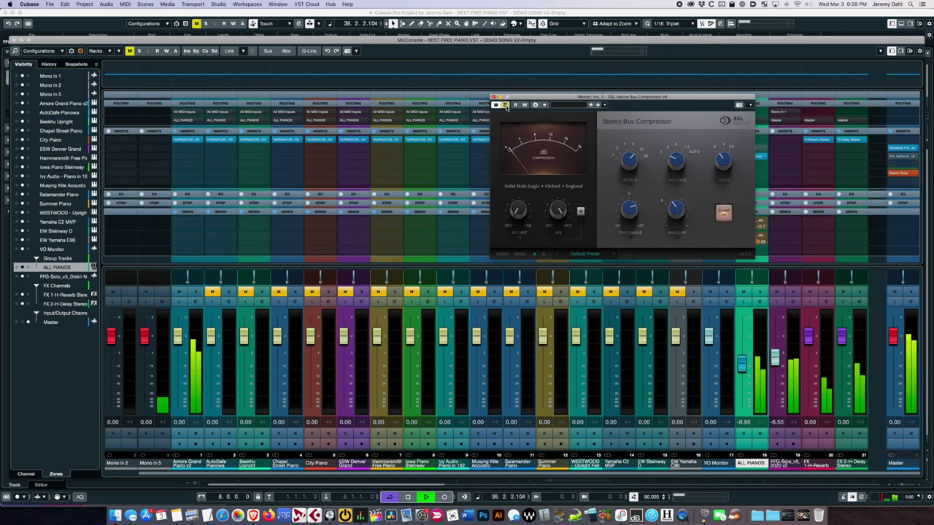
pyautogui.click(494, 96)
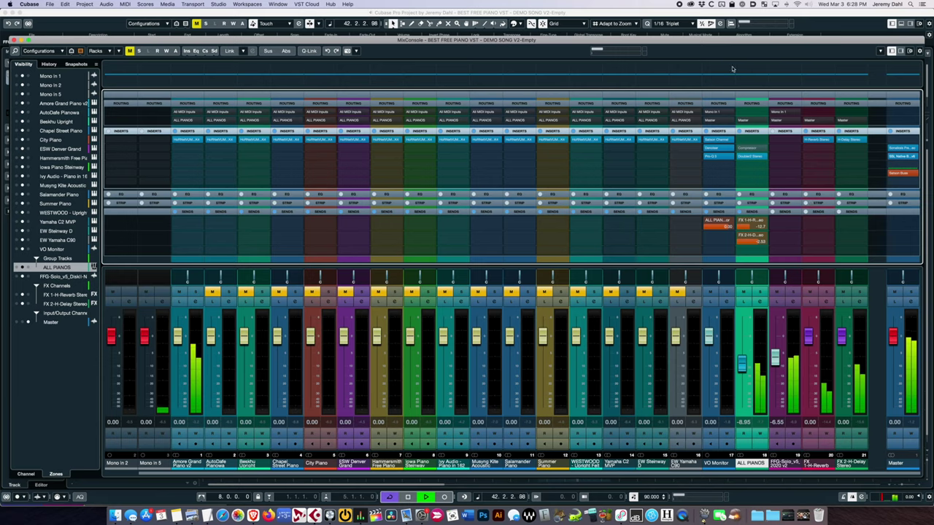
# Step: Return to the project window, mute Amore Grand Piano v2, and play the unmuted AutoDafe Pianowa track against the solo
pyautogui.press('F3')
pyautogui.press('space')
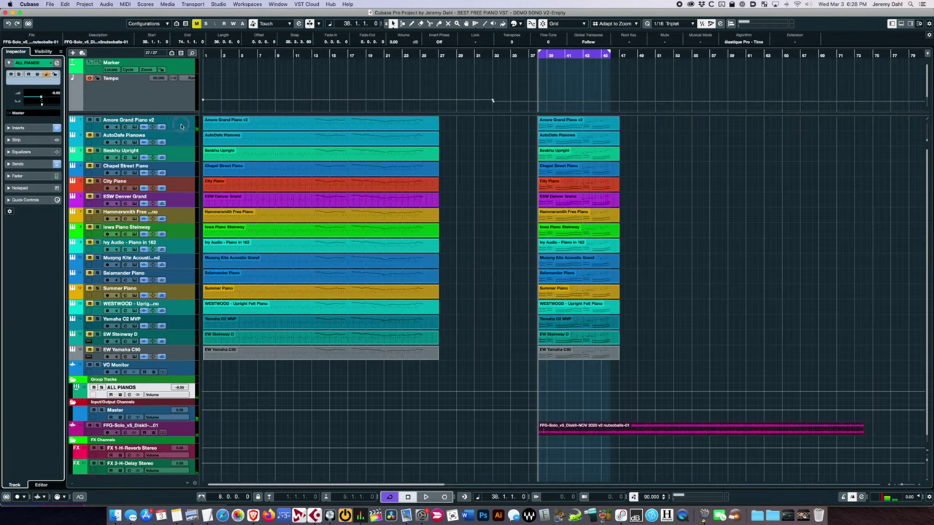
pyautogui.click(181, 125)
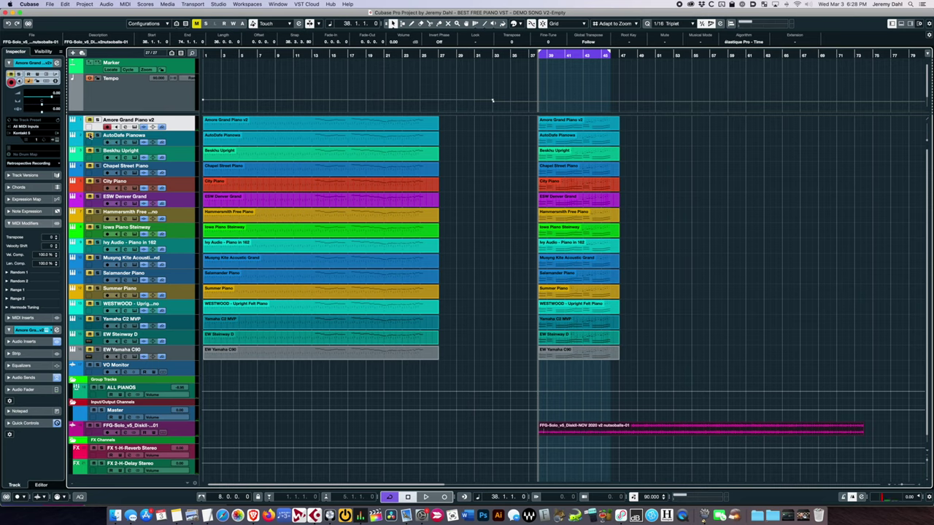
pyautogui.press('space')
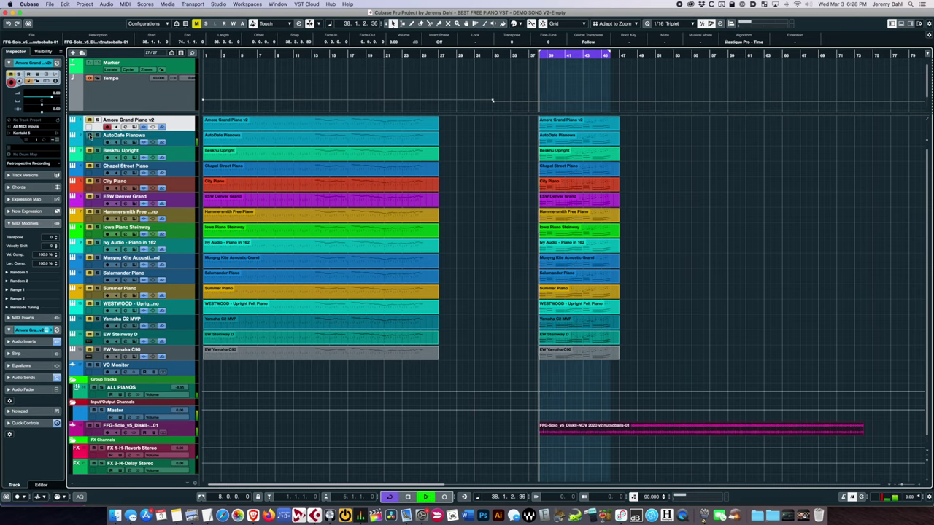
pyautogui.click(178, 137)
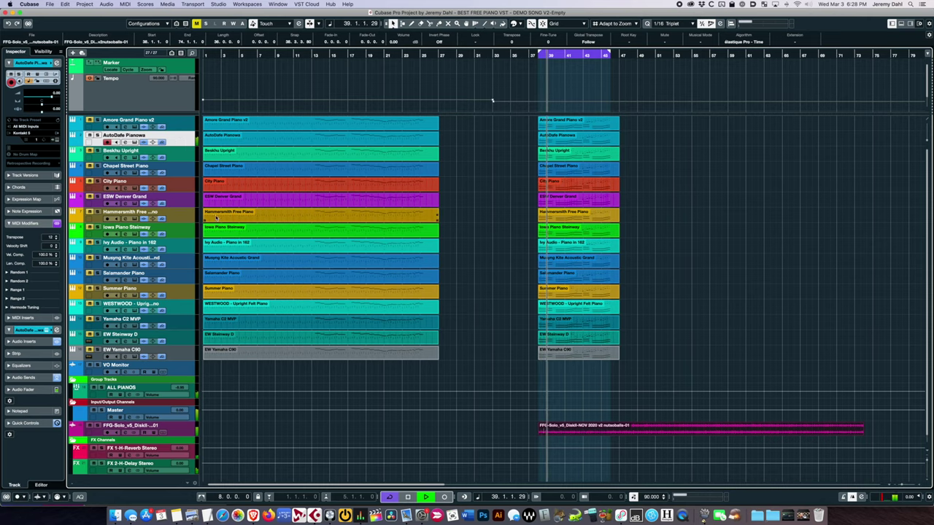
# Step: Show the lower-zone mixer, open the AutoDafe Pianowa channel settings, and enable the equalizer's low cut
pyautogui.hotkey('alt', 'F3')
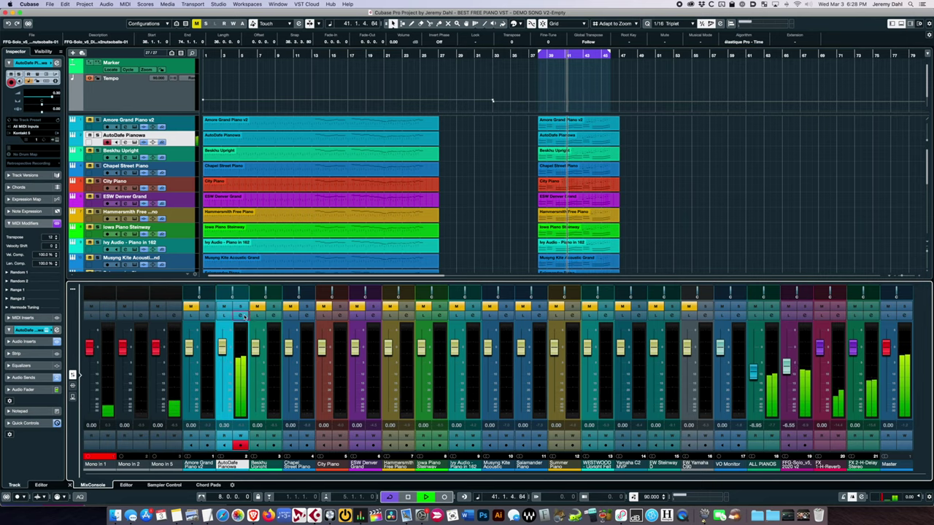
pyautogui.click(241, 316)
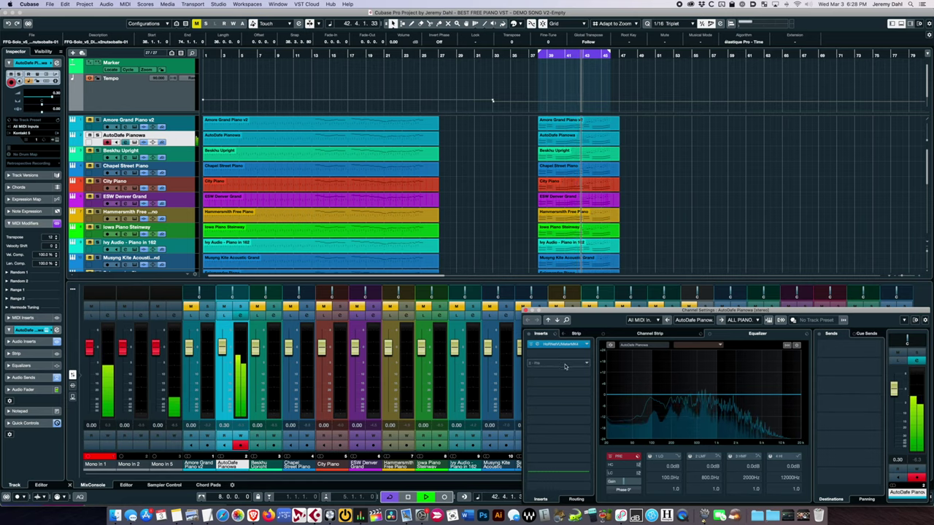
pyautogui.click(612, 473)
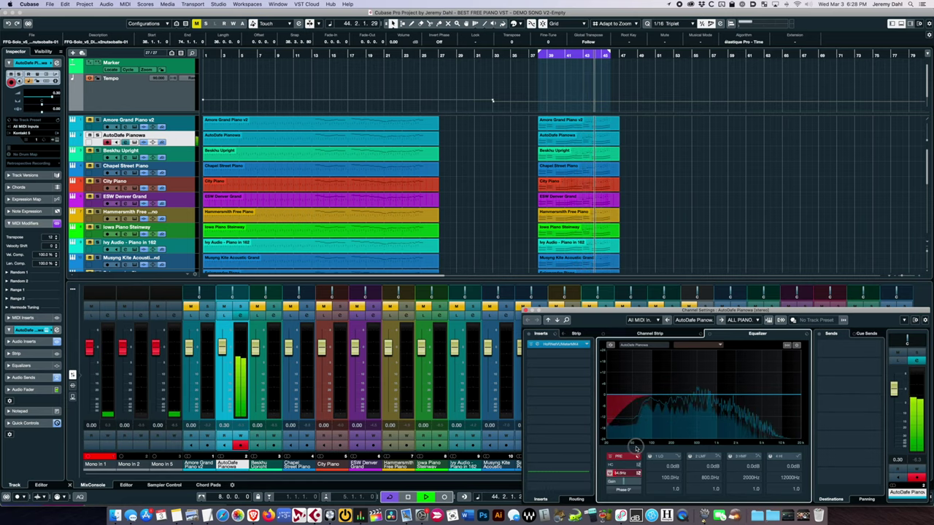
# Step: Cut AutoDafe Pianowa's low mids by 7.5 dB at 260.3 Hz, boost the high mids 5.7 dB near 4.56 kHz, and bypass the EQ
pyautogui.moveTo(678, 399)
pyautogui.mouseDown()
pyautogui.moveTo(677, 375)
pyautogui.moveTo(678, 407)
pyautogui.mouseUp()
pyautogui.moveTo(769, 399); pyautogui.dragTo(759, 379)
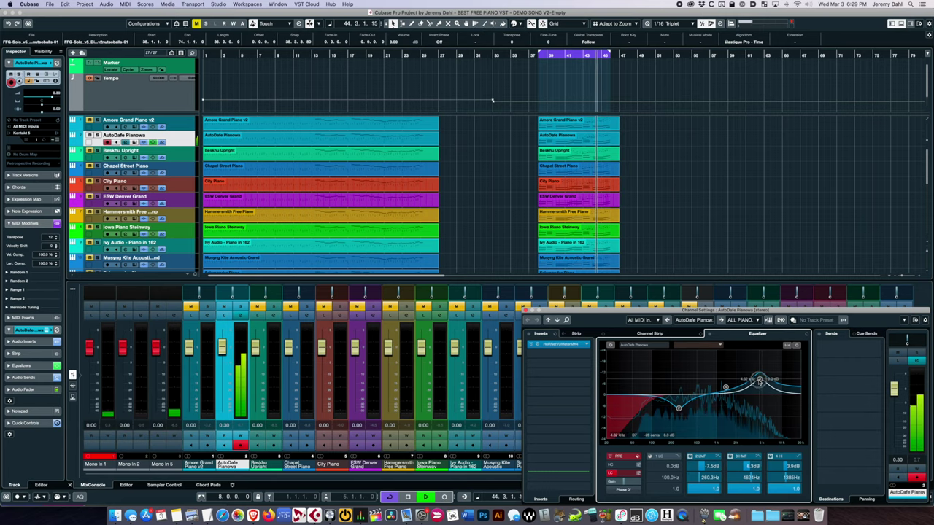
pyautogui.moveTo(760, 380); pyautogui.dragTo(760, 385)
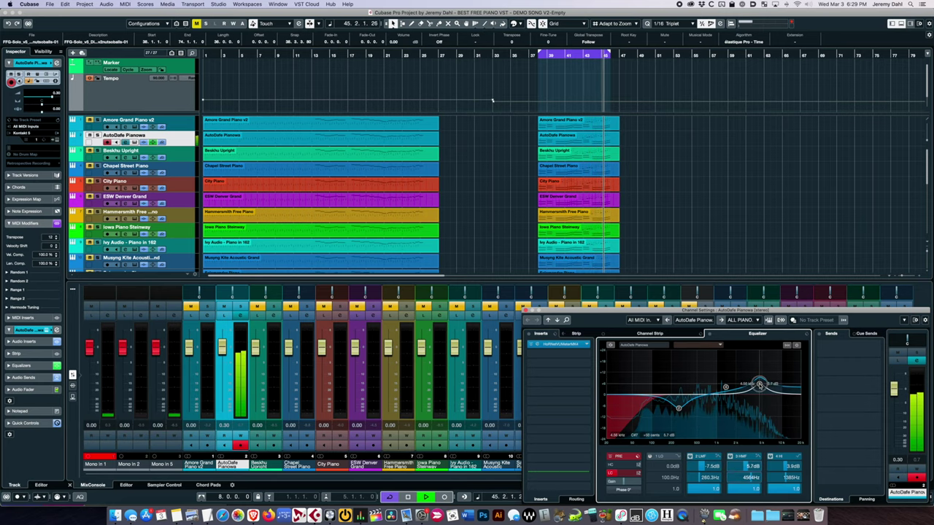
pyautogui.click(709, 335)
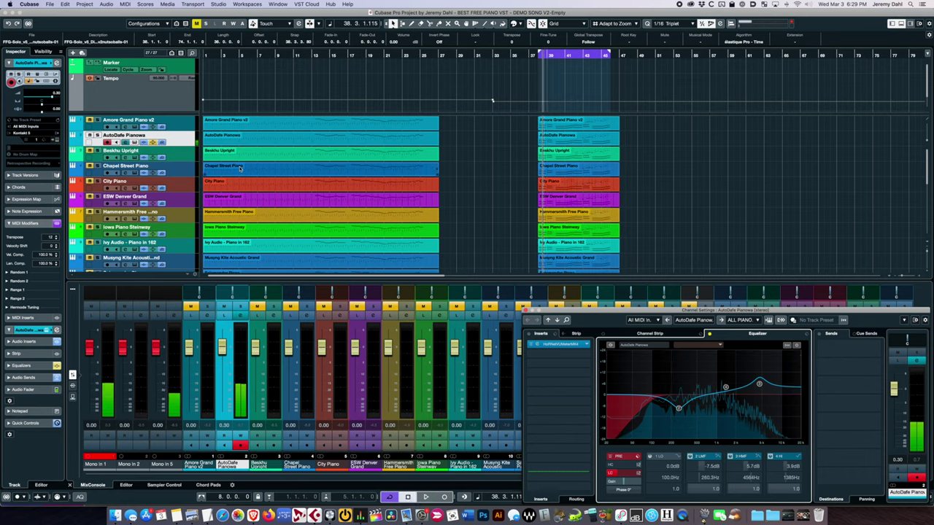
# Step: Mute AutoDafe Pianowa, then select, unmute and play the Chapel Street Piano track
pyautogui.click(91, 136)
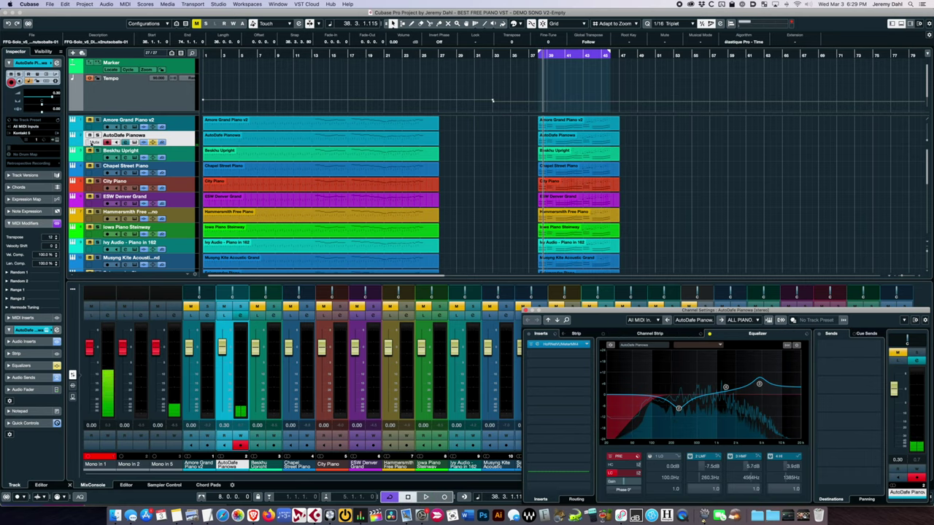
pyautogui.click(170, 157)
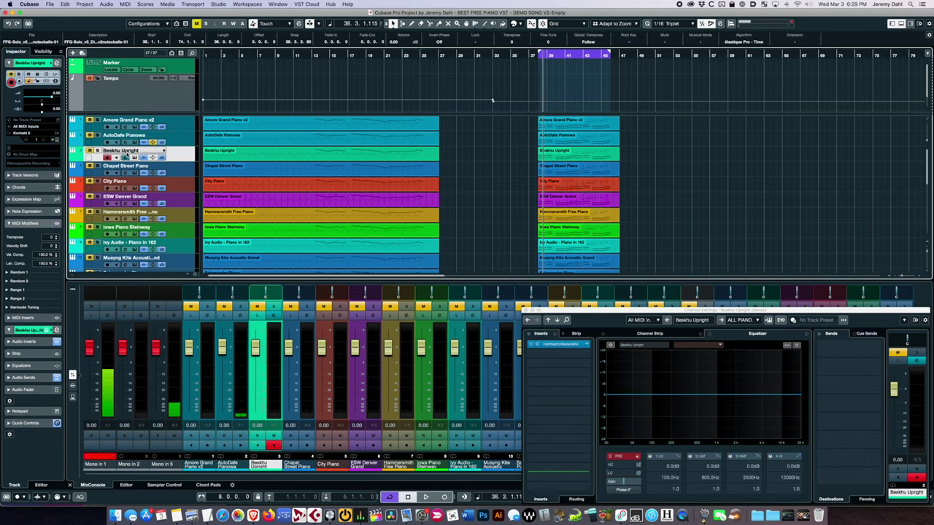
pyautogui.click(172, 173)
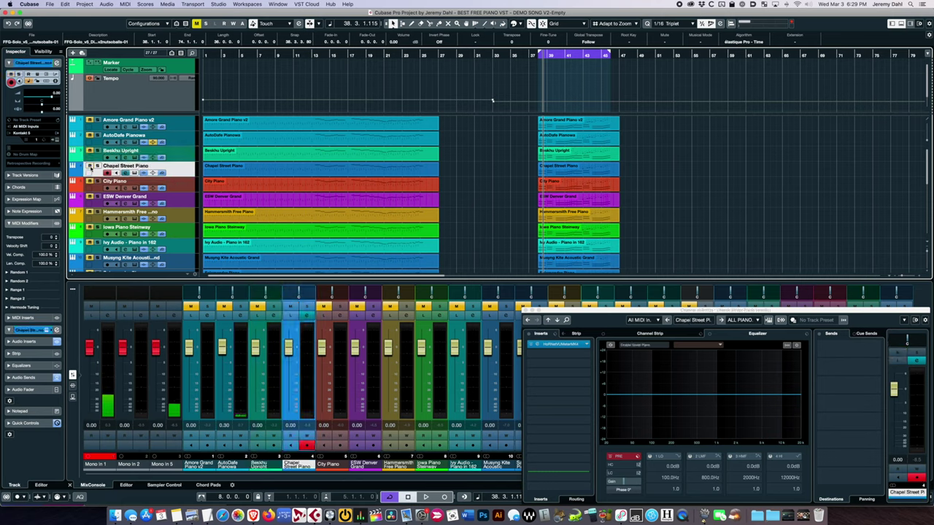
pyautogui.press('space')
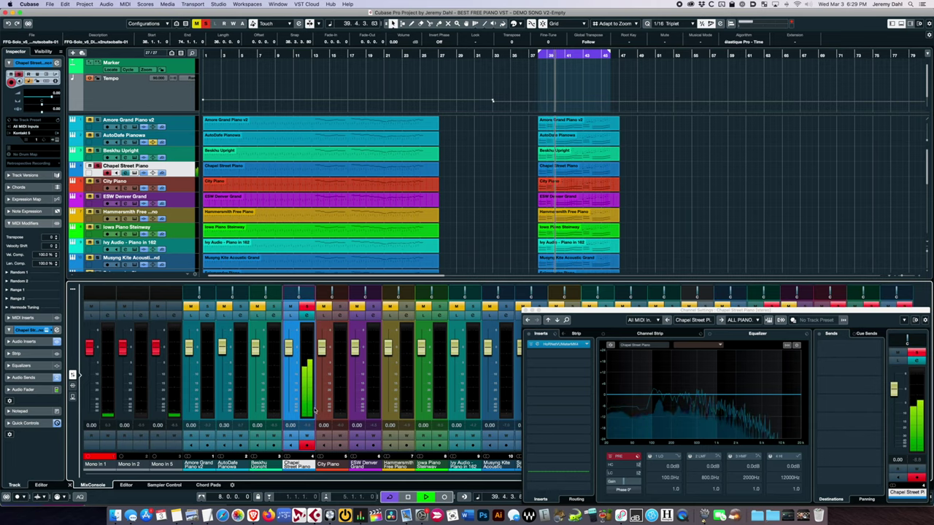
# Step: Insert Virtual Mix Rack on the Chapel Street Piano channel
pyautogui.click(558, 365)
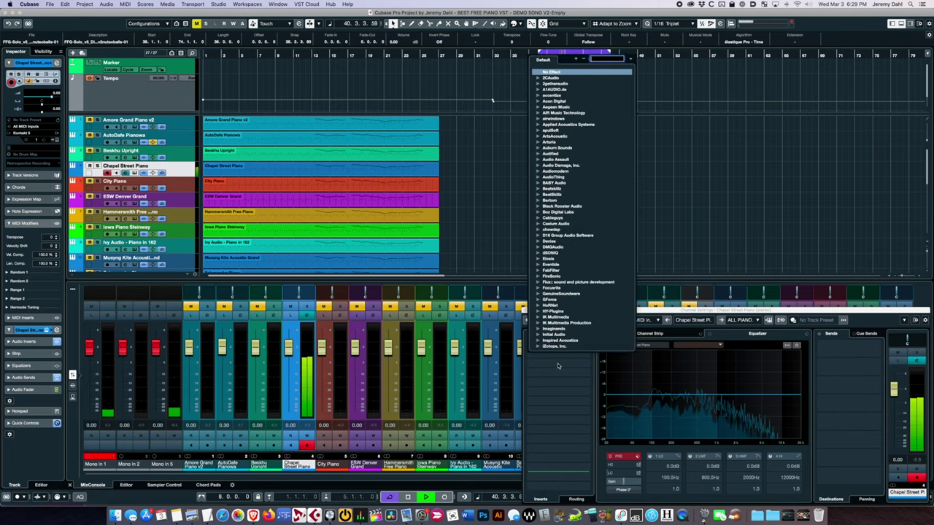
pyautogui.write('virtual')
pyautogui.press('Return')
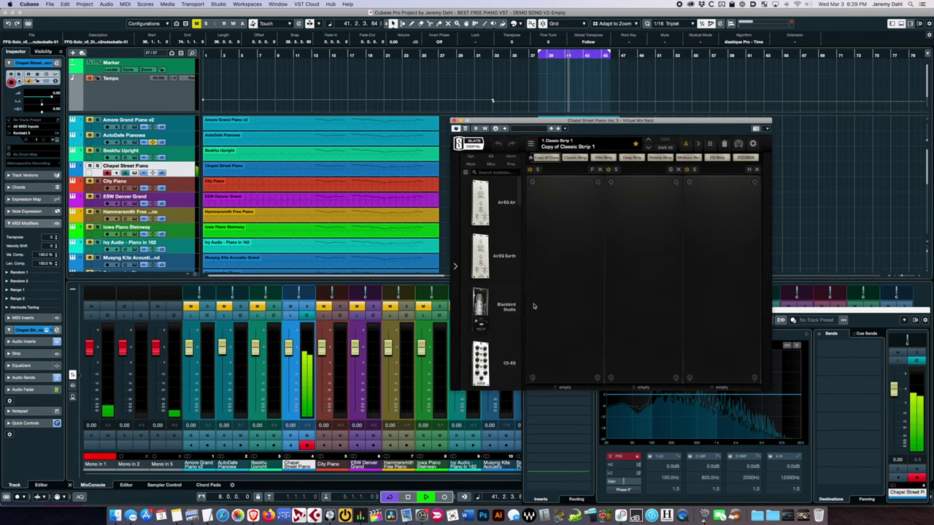
# Step: Load the FG-S equalizer module into the rack's first slot and adjust its filter frequency
pyautogui.click(494, 159)
pyautogui.scroll(-5, 483, 328)
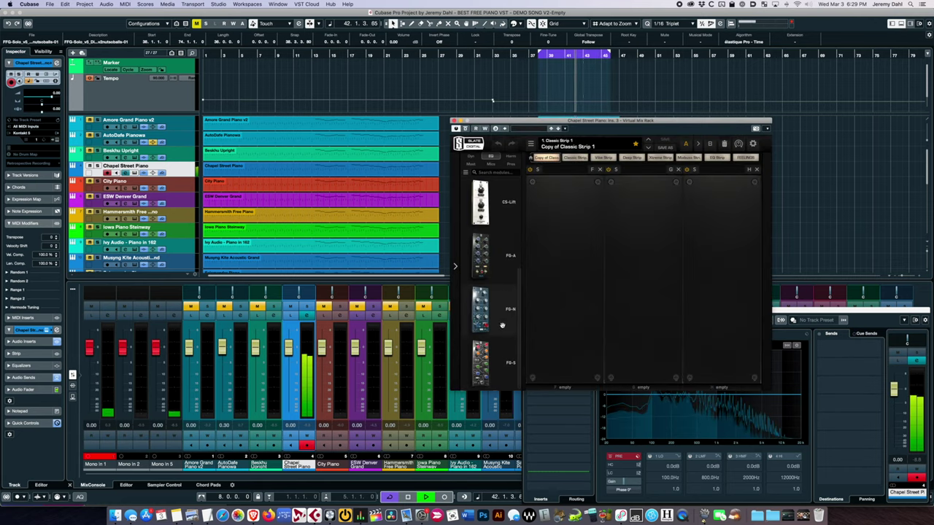
pyautogui.moveTo(485, 354); pyautogui.dragTo(562, 215)
pyautogui.moveTo(564, 369); pyautogui.dragTo(568, 314)
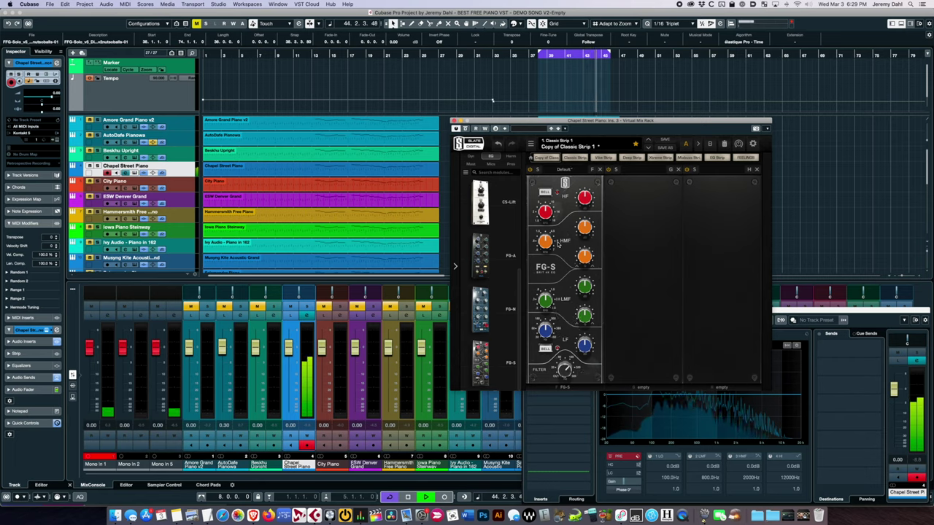
# Step: Boost Chapel Street Piano's FG-S high mids by 5.8 dB, raise the high band's gain, and boost the low mids by 3.72 dB
pyautogui.moveTo(552, 241); pyautogui.dragTo(554, 235)
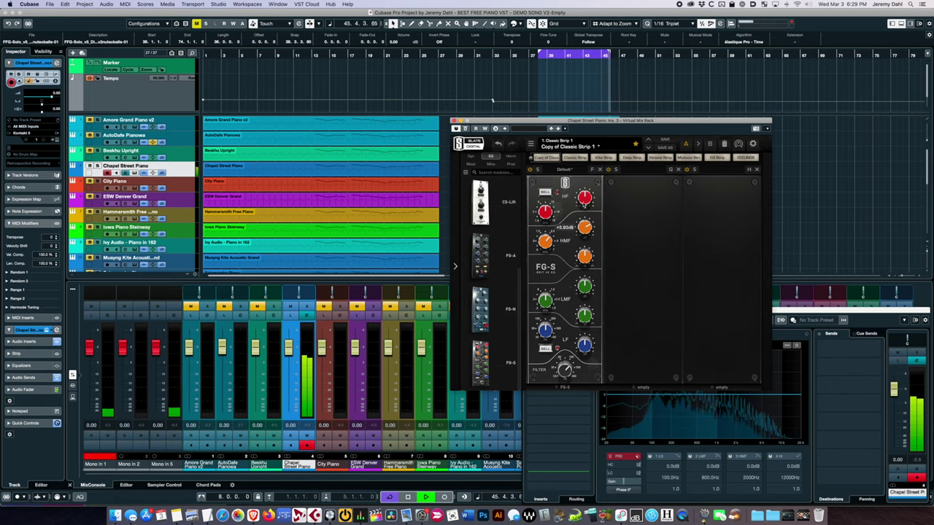
pyautogui.moveTo(585, 203); pyautogui.dragTo(543, 175)
pyautogui.moveTo(580, 209); pyautogui.dragTo(578, 220)
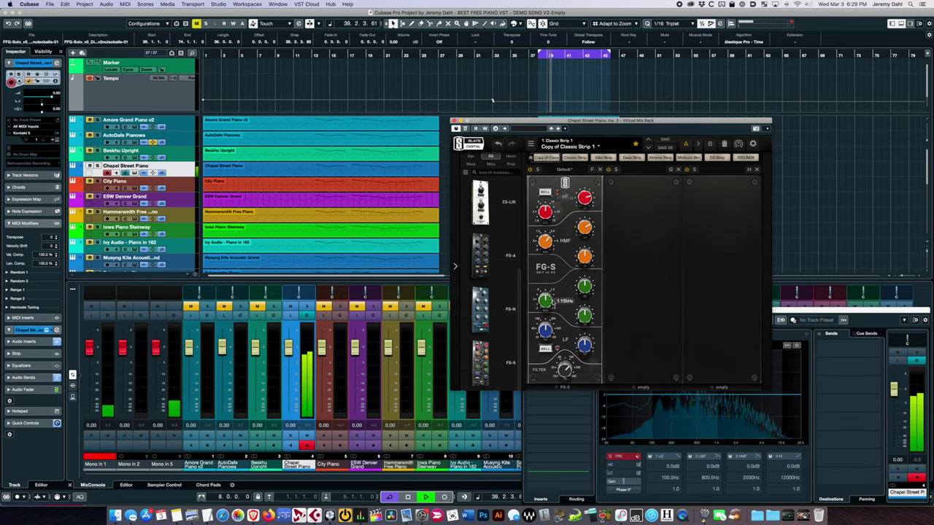
pyautogui.moveTo(584, 287); pyautogui.dragTo(581, 301)
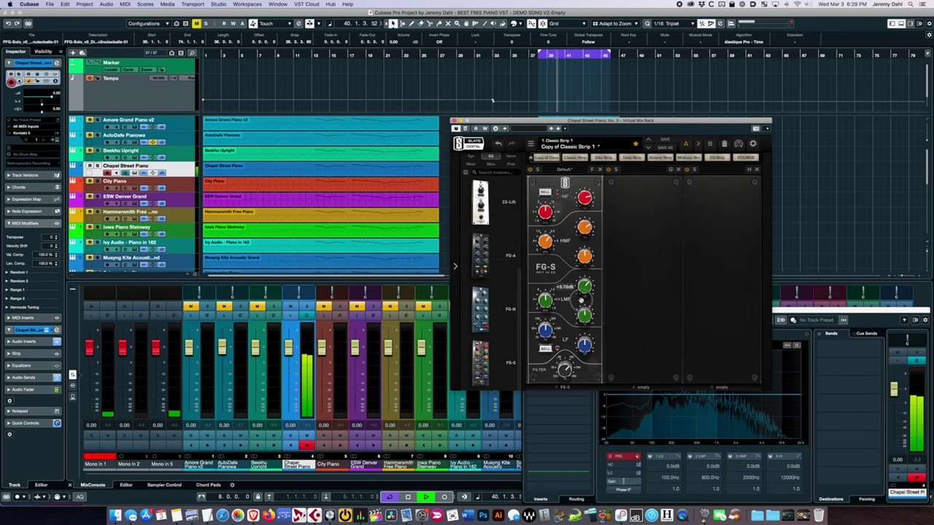
# Step: Sweep the FG-S high-mid band with a strong boost around 1.19 kHz, cut its gain slightly instead, and close the rack
pyautogui.moveTo(584, 245); pyautogui.dragTo(582, 212)
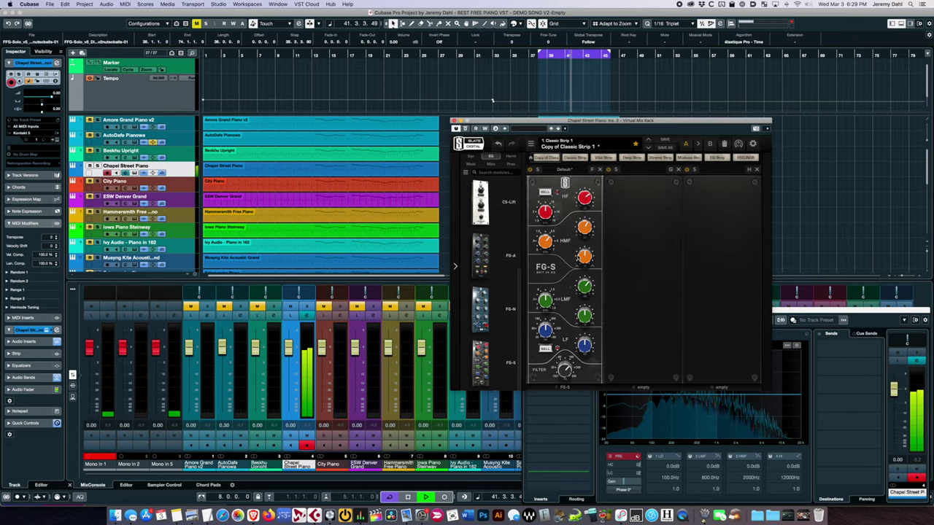
pyautogui.moveTo(585, 218); pyautogui.dragTo(588, 201)
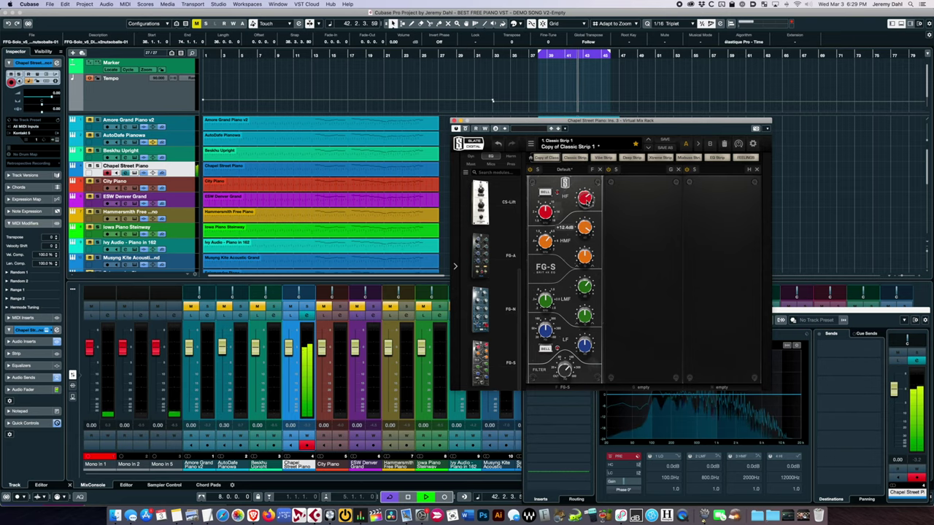
pyautogui.moveTo(546, 238); pyautogui.dragTo(537, 260)
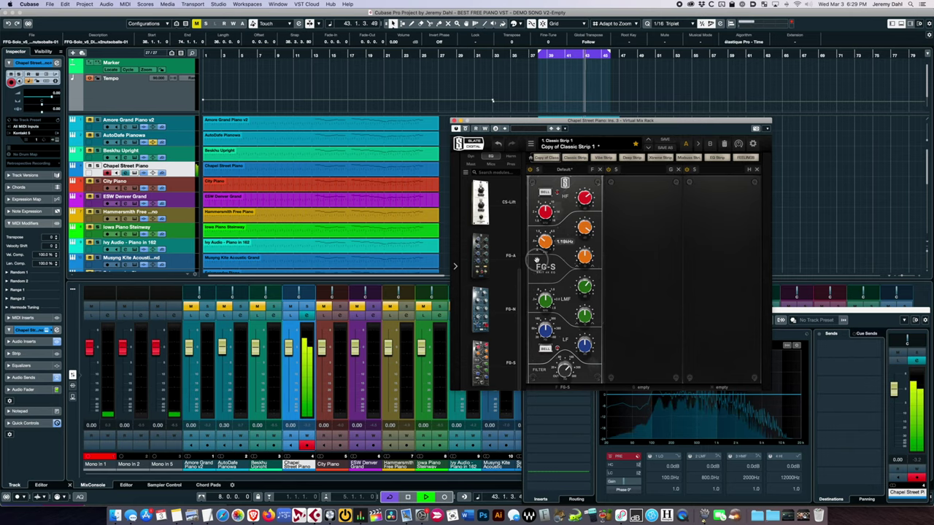
pyautogui.moveTo(577, 236)
pyautogui.mouseDown()
pyautogui.moveTo(569, 262)
pyautogui.moveTo(583, 252)
pyautogui.mouseUp()
pyautogui.scroll(-2, 585, 227)
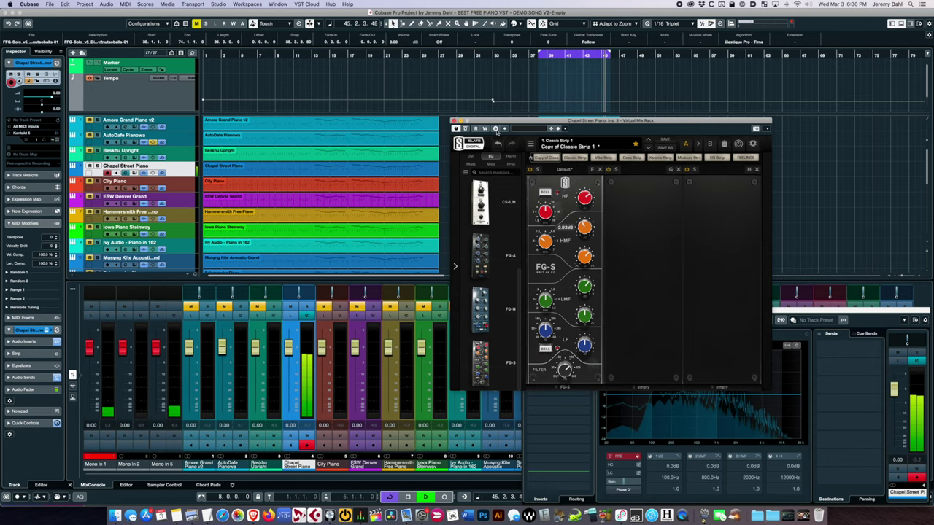
pyautogui.click(454, 121)
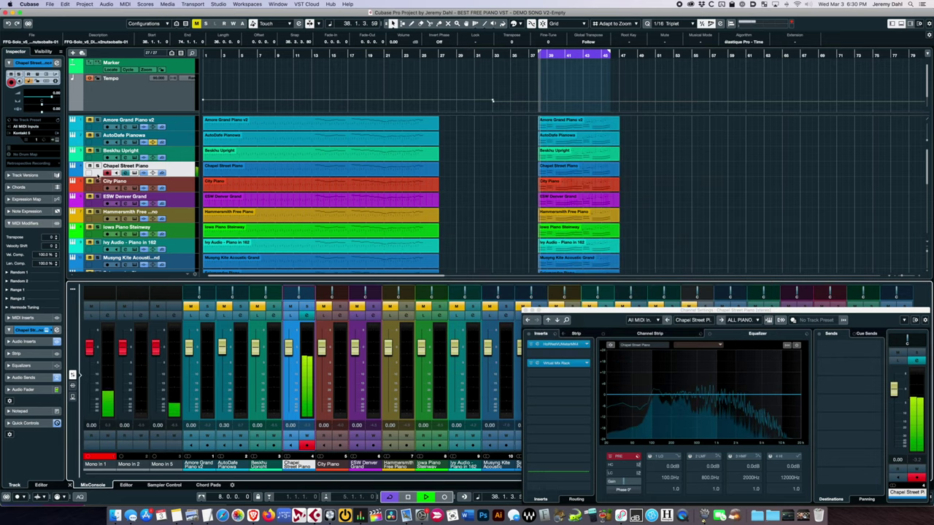
# Step: Audition the City Piano track, and insert Virtual Mix Rack on the ESW Denver Grand channel
pyautogui.click(189, 188)
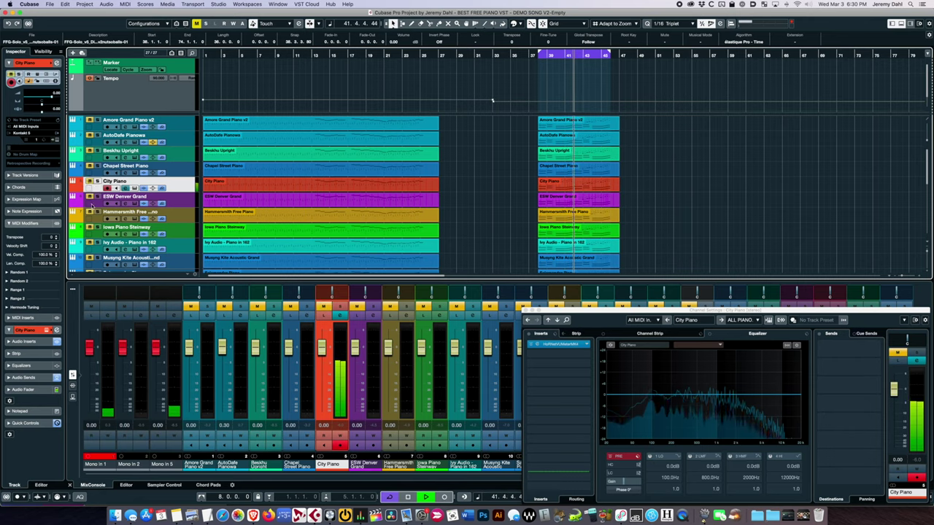
pyautogui.click(86, 201)
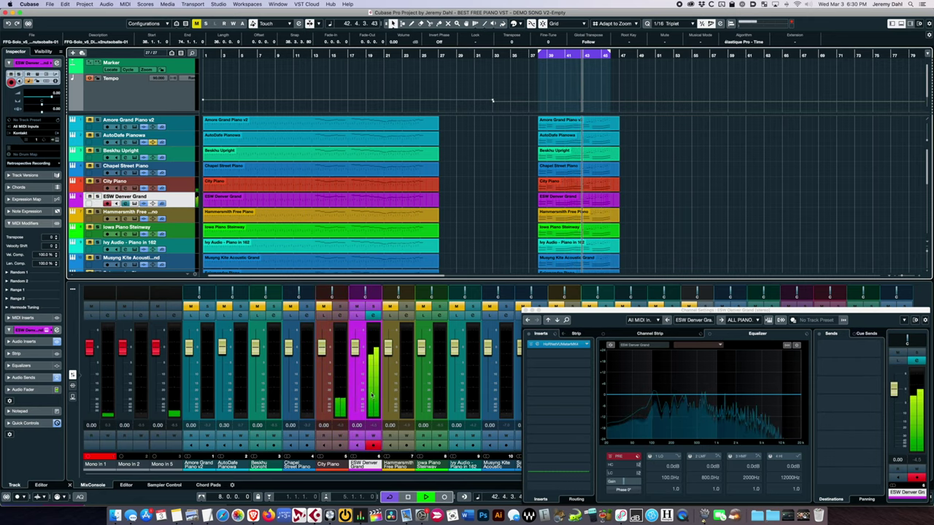
pyautogui.click(560, 367)
pyautogui.write('mix rack')
pyautogui.press('Return')
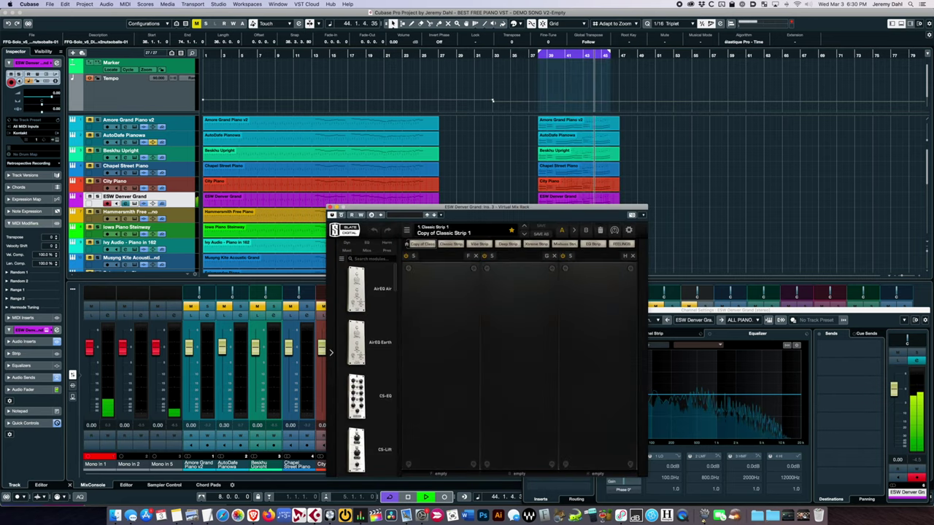
# Step: Load the FG-S equalizer into ESW Denver Grand's first rack slot and shape its low-mid, high-mid and high bands
pyautogui.scroll(-5, 369, 408)
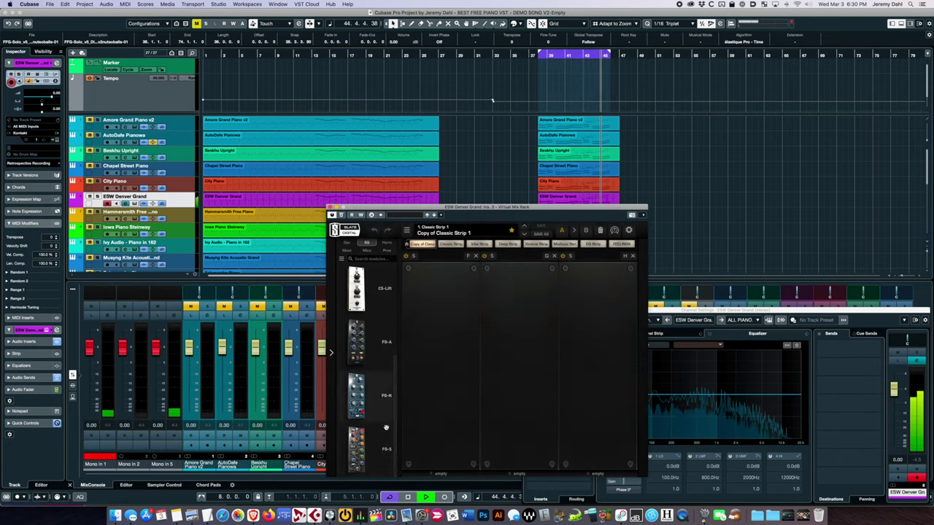
pyautogui.doubleClick(371, 442)
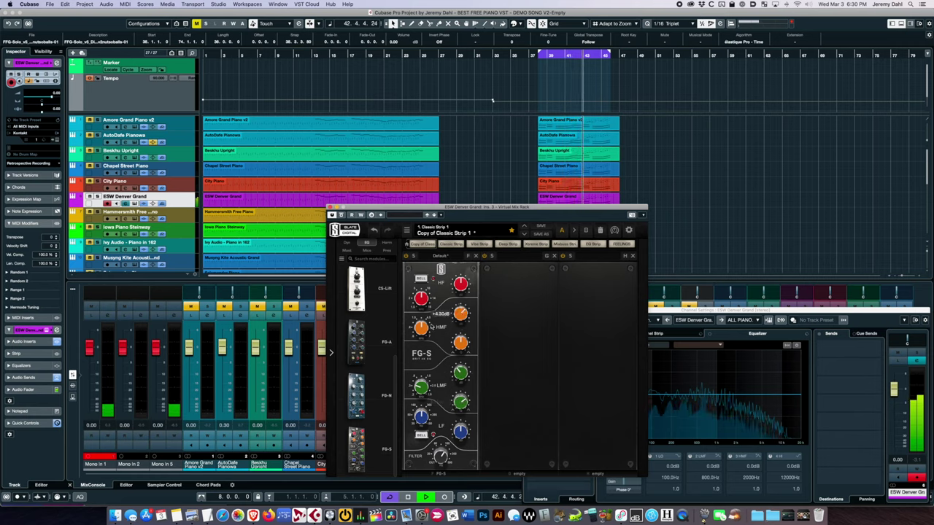
pyautogui.moveTo(430, 327); pyautogui.dragTo(464, 277)
pyautogui.moveTo(460, 313); pyautogui.dragTo(459, 318)
pyautogui.moveTo(460, 283); pyautogui.dragTo(461, 286)
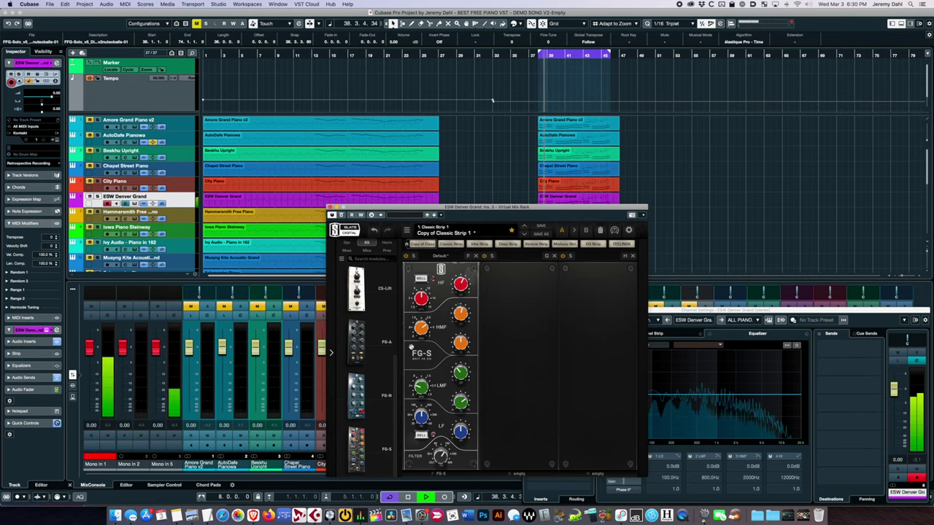
# Step: Add the FG-116 compressor to ESW Denver Grand's second rack slot, adjust its mix and input, and close the rack
pyautogui.click(346, 242)
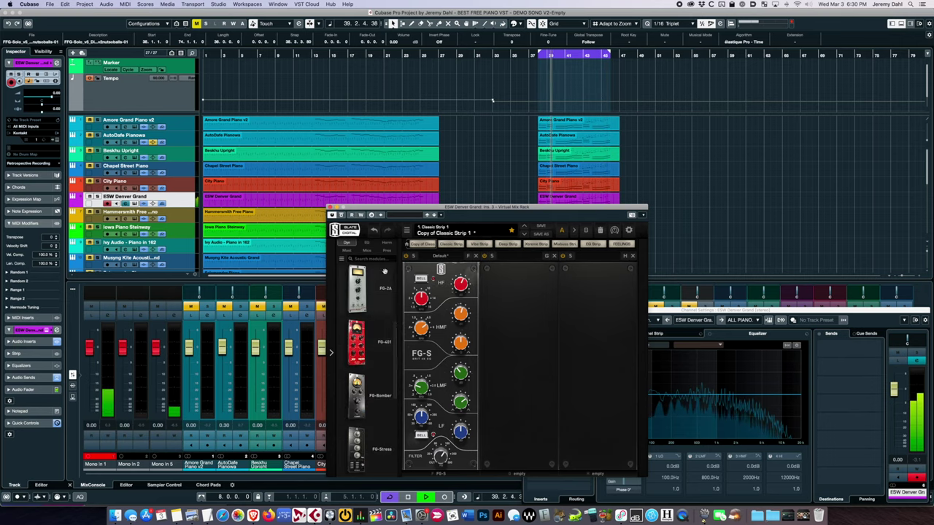
pyautogui.scroll(4, 360, 271)
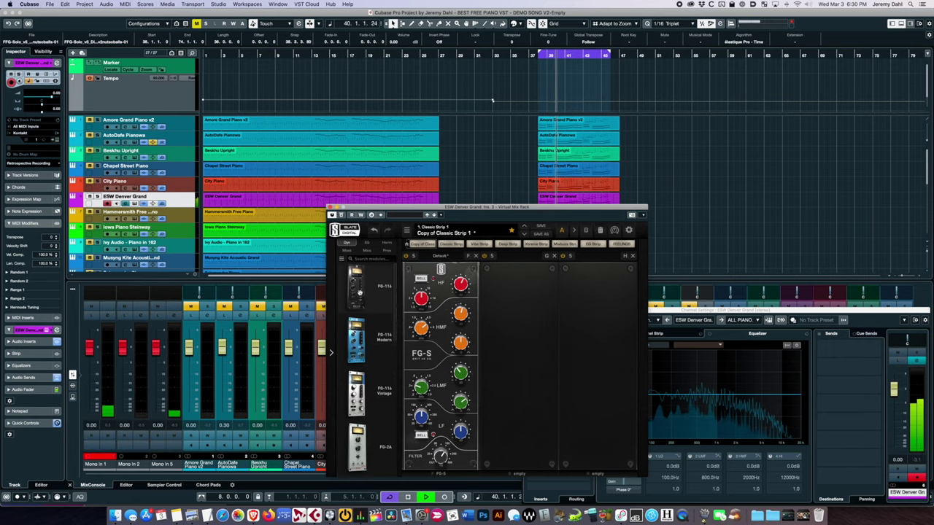
pyautogui.doubleClick(358, 292)
pyautogui.moveTo(537, 441); pyautogui.dragTo(531, 474)
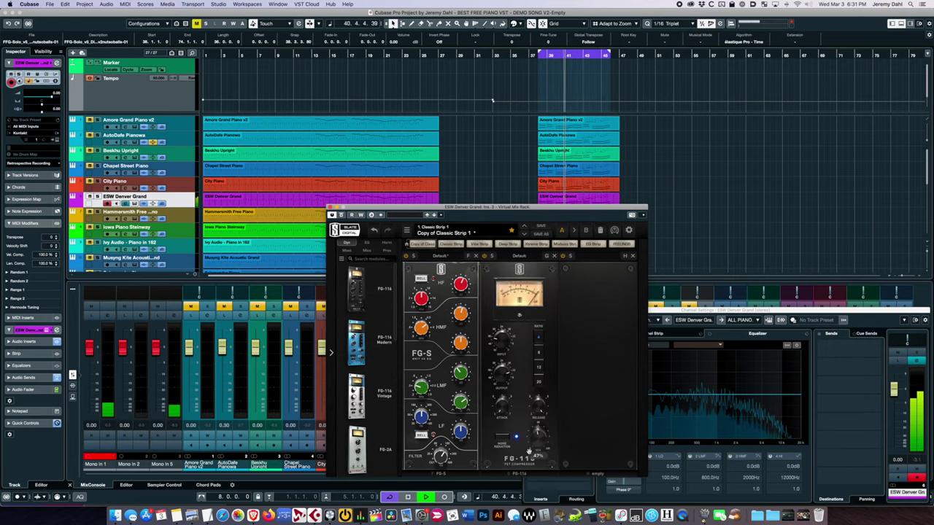
pyautogui.moveTo(504, 346)
pyautogui.mouseDown()
pyautogui.moveTo(499, 396)
pyautogui.moveTo(499, 350)
pyautogui.mouseUp()
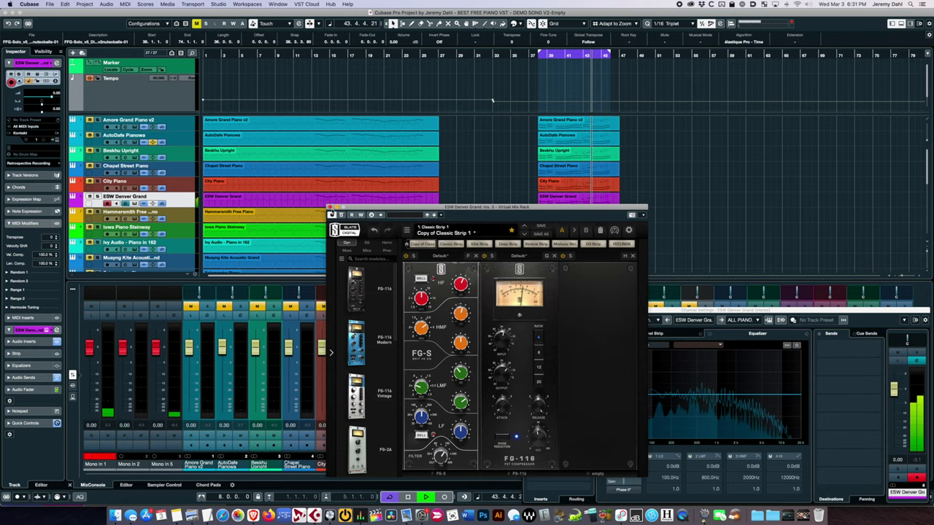
pyautogui.click(330, 207)
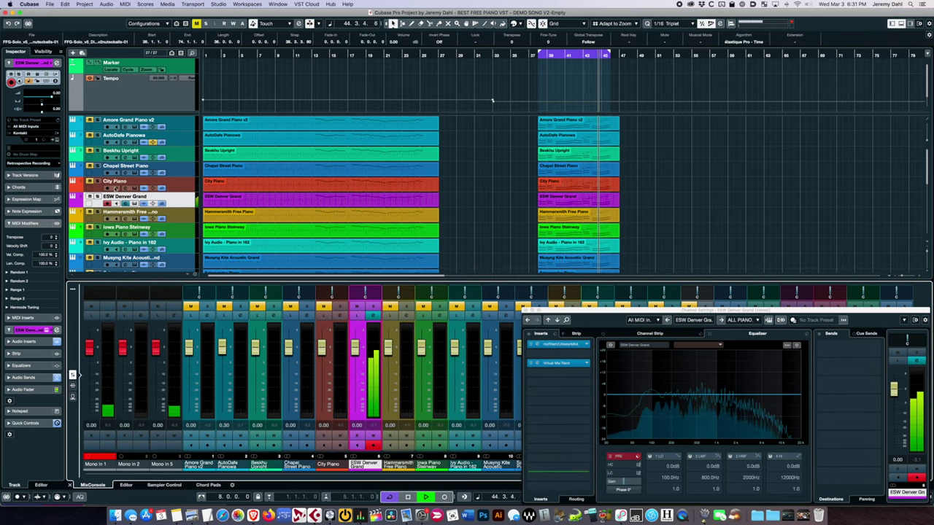
# Step: Switch the audition to Hammersmith Free Piano and insert Virtual Mix Rack on its channel
pyautogui.click(91, 212)
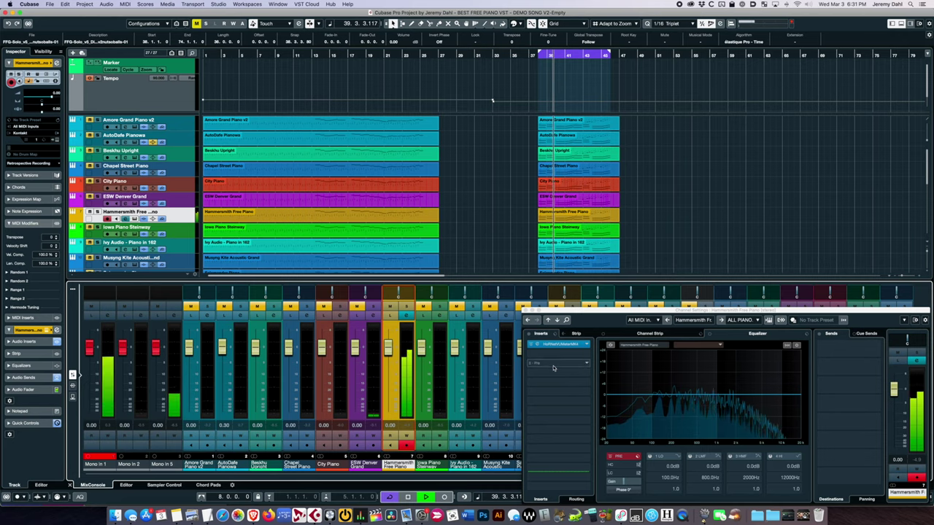
pyautogui.click(553, 365)
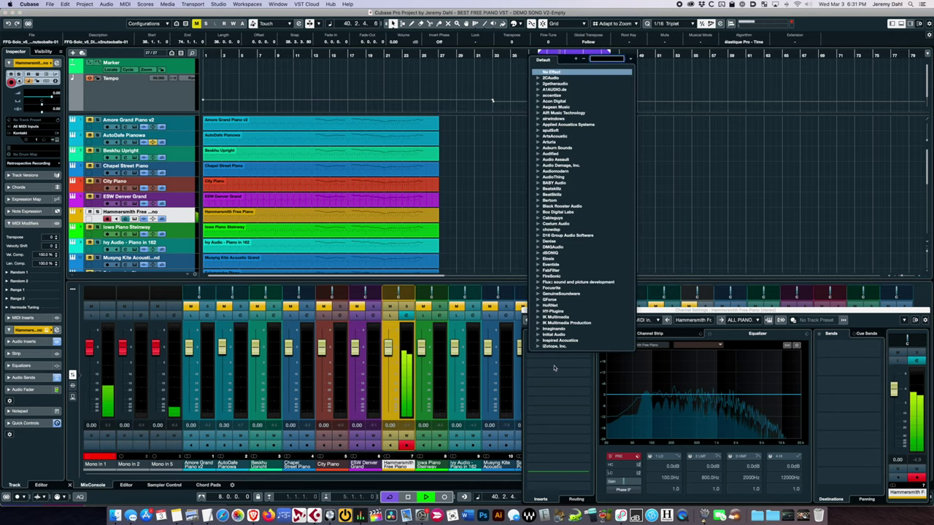
pyautogui.write('virtual')
pyautogui.press('Return')
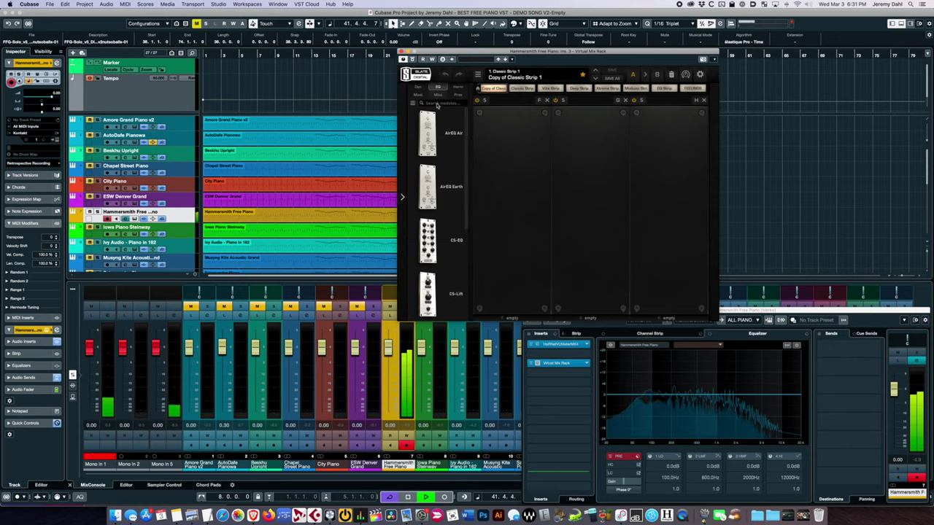
# Step: Load the FG-S equalizer into Hammersmith Free Piano's rack, adjust its high-mid and high bands, and close the rack
pyautogui.scroll(-3, 431, 218)
pyautogui.moveTo(429, 290); pyautogui.dragTo(514, 245)
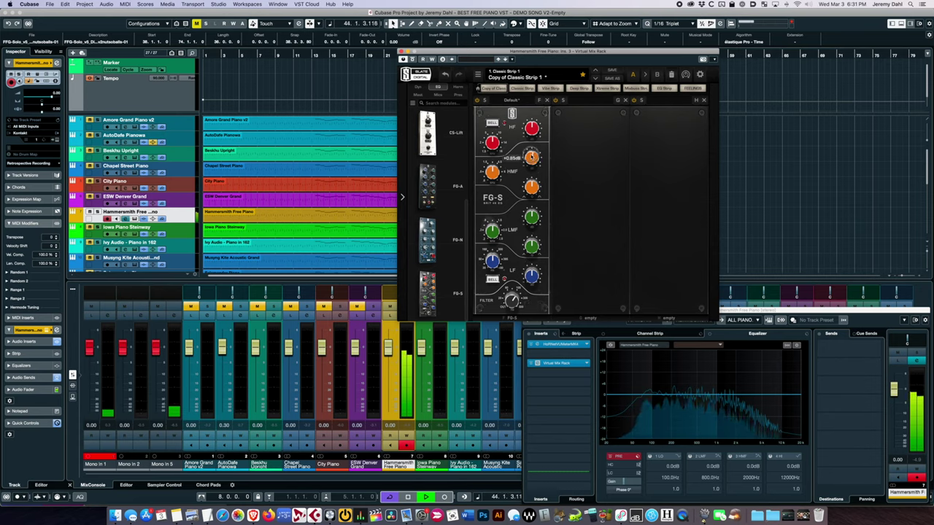
pyautogui.moveTo(542, 156); pyautogui.dragTo(535, 145)
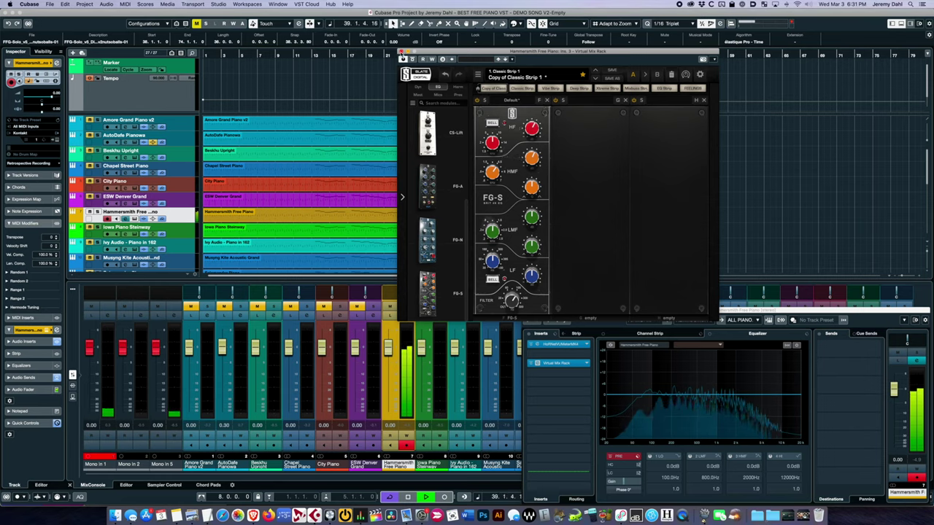
pyautogui.click(403, 58)
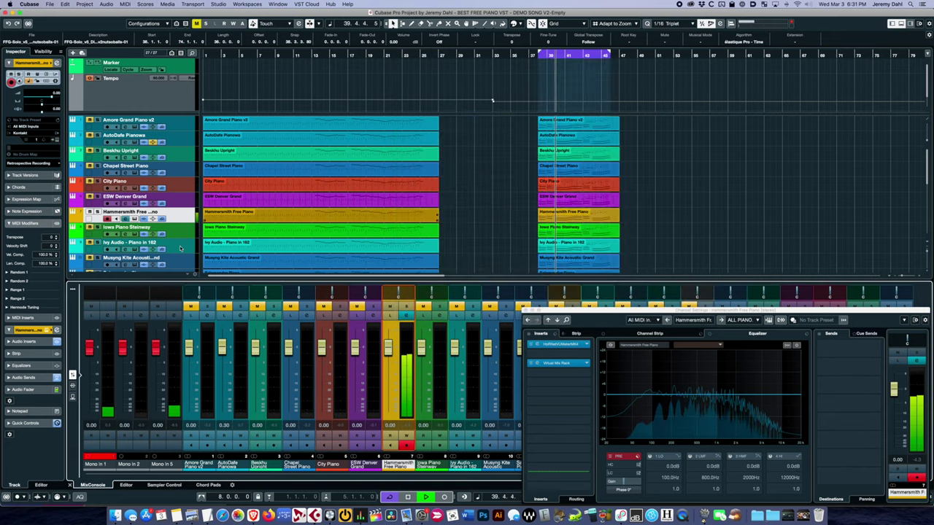
# Step: Stop playback, switch to the EW Yamaha C90 track near the end of the piano list, and play it
pyautogui.press('space')
pyautogui.scroll(-5, 289, 212)
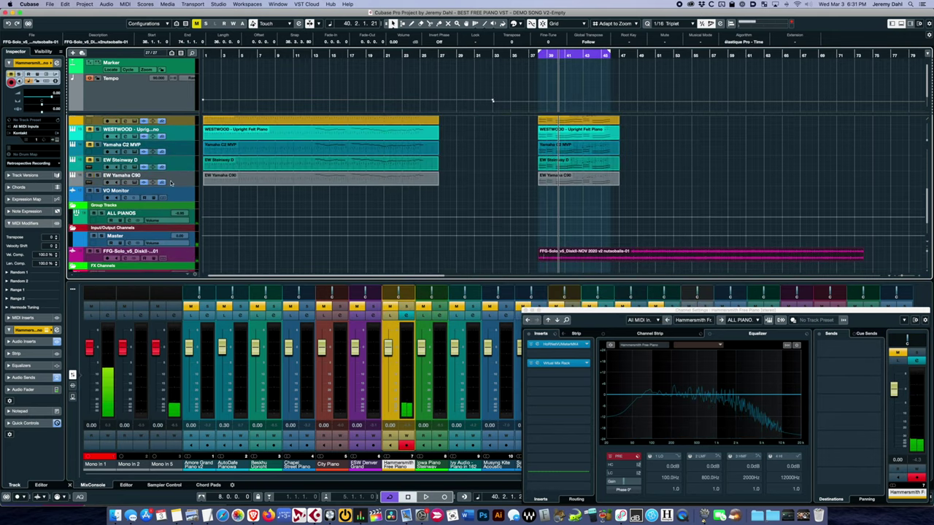
pyautogui.click(171, 183)
pyautogui.press('space')
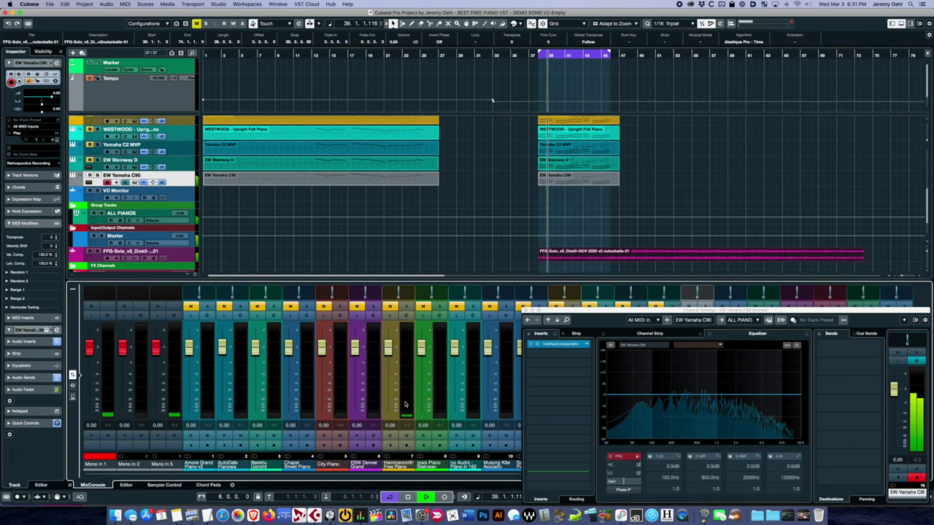
pyautogui.click(178, 180)
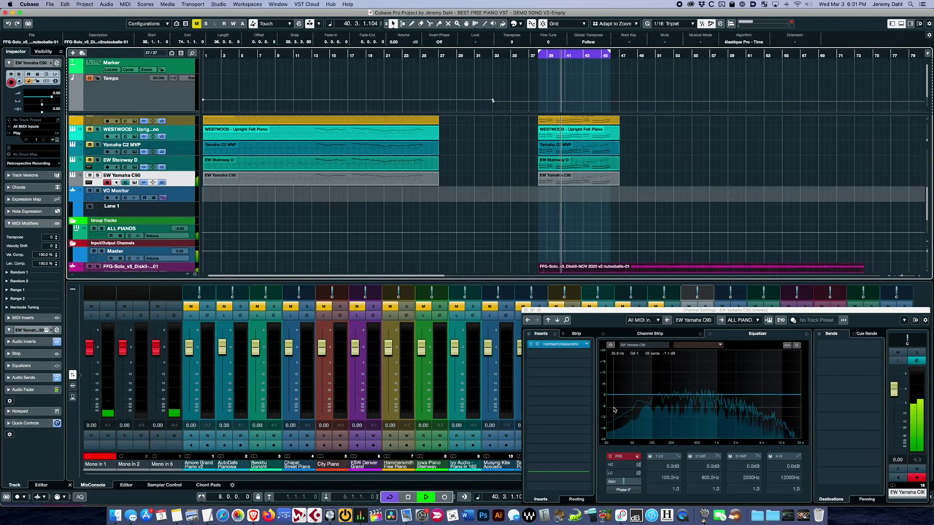
# Step: Insert Virtual Mix Rack on the EW Yamaha C90 channel
pyautogui.click(553, 367)
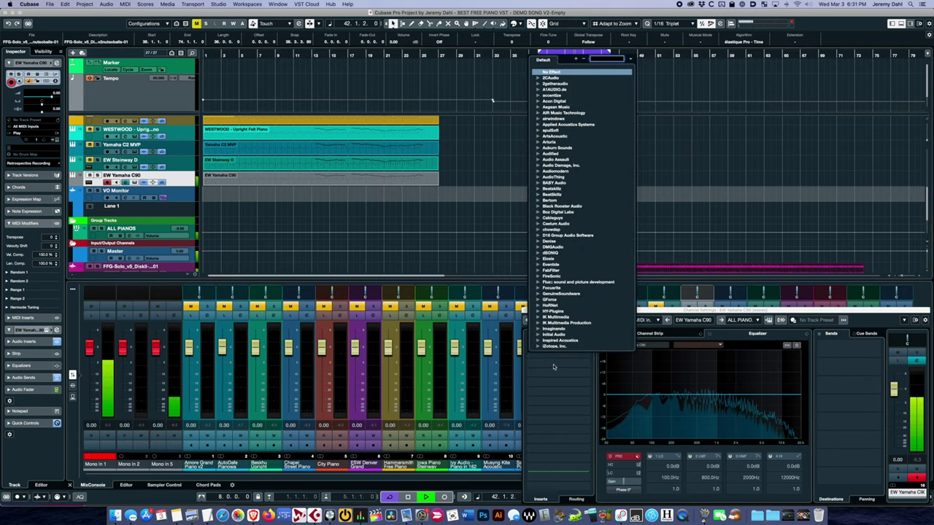
pyautogui.write('micro')
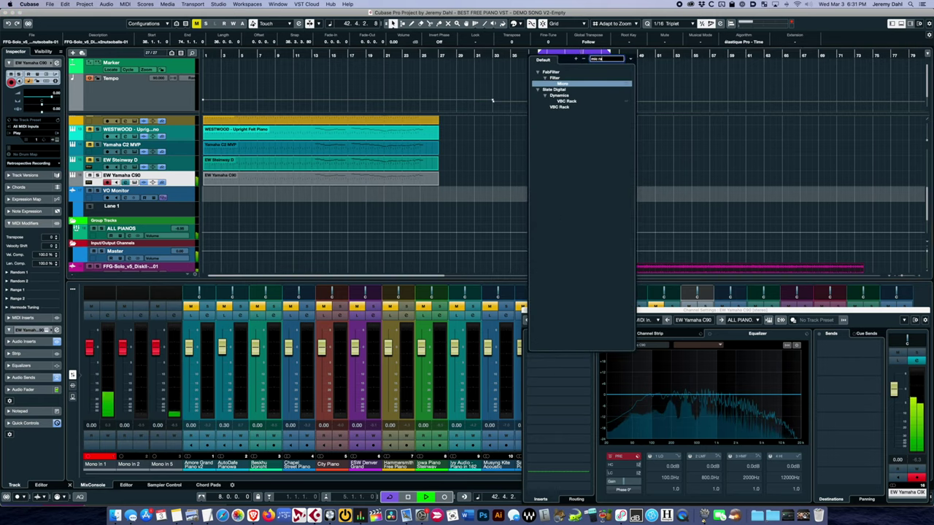
pyautogui.press('BackSpace')
pyautogui.write('x')
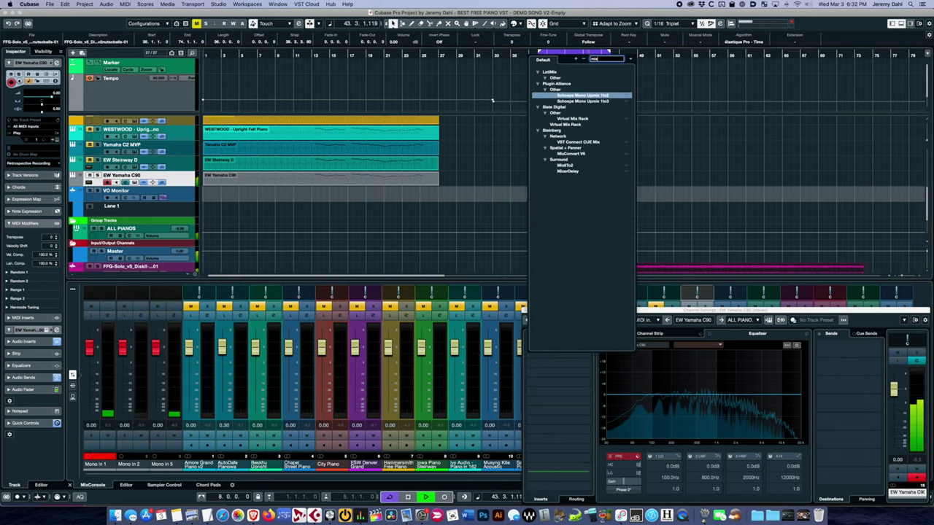
pyautogui.write(' r')
pyautogui.press('Return')
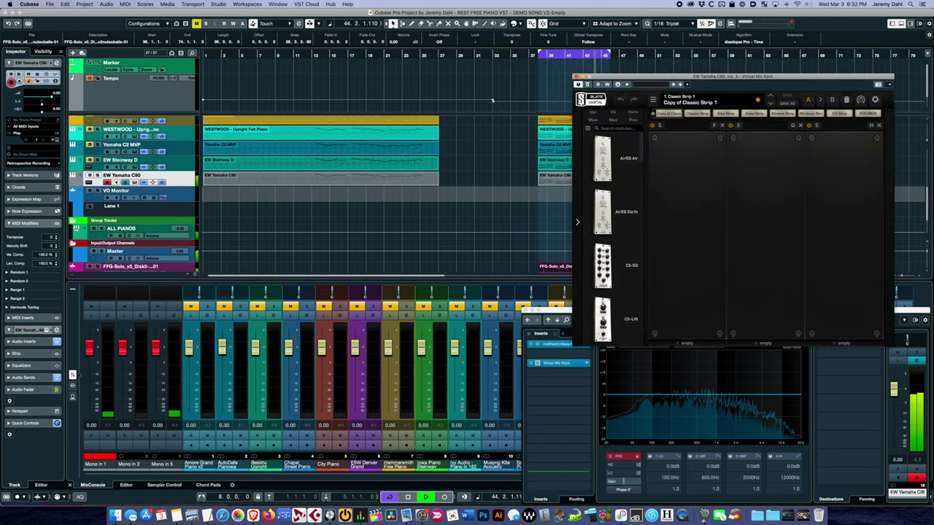
# Step: Reposition the EW Yamaha C90 rack window and load the FG-S equalizer into its first slot
pyautogui.moveTo(600, 76); pyautogui.dragTo(498, 86)
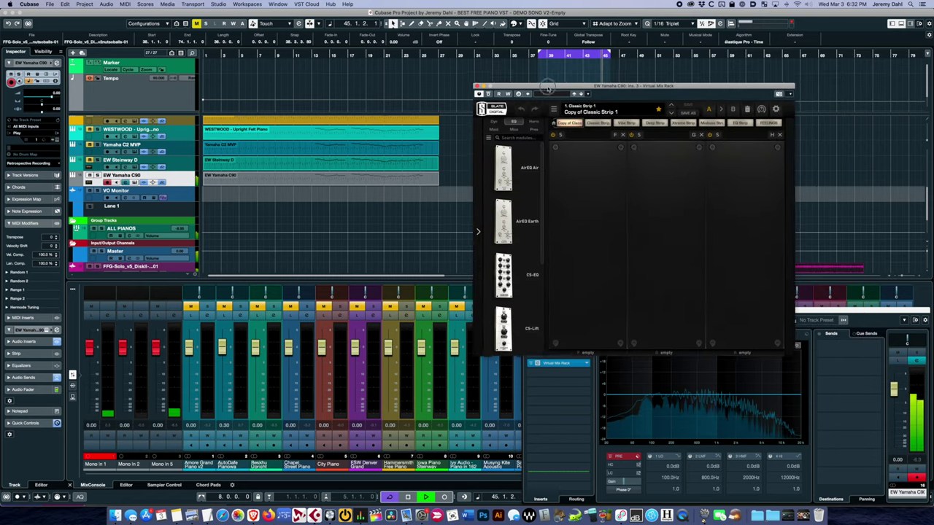
pyautogui.scroll(-5, 514, 166)
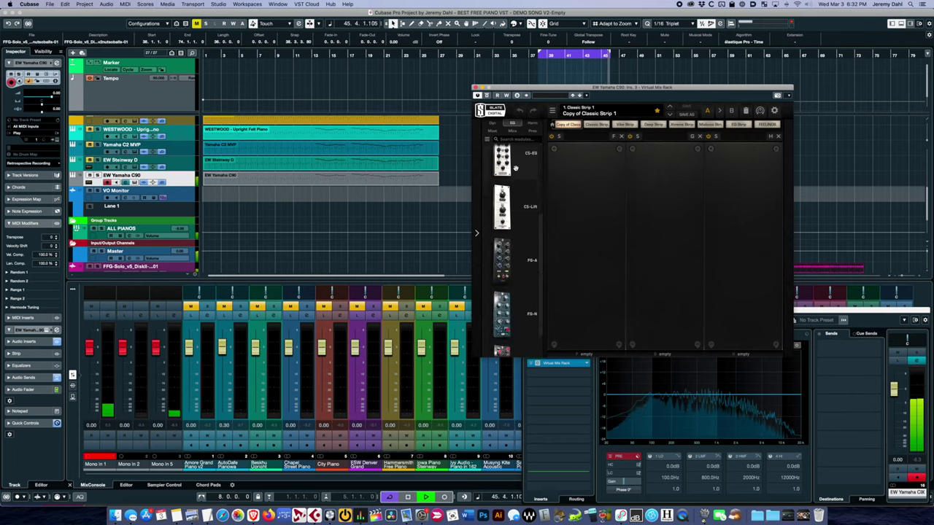
pyautogui.moveTo(510, 329); pyautogui.dragTo(598, 166)
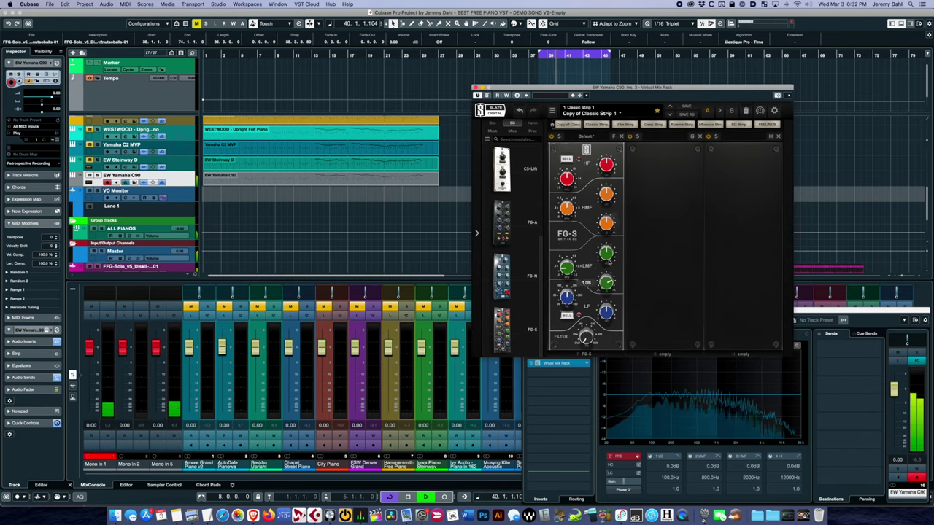
# Step: Cut the low-mid gain and raise the high-pass filter on the EW Yamaha C90's FG-S equalizer
pyautogui.moveTo(611, 243)
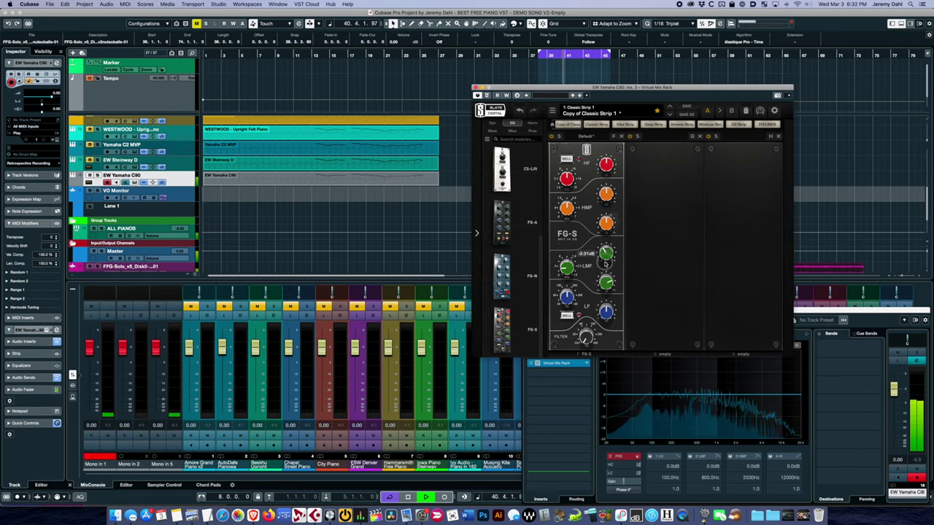
pyautogui.moveTo(583, 322); pyautogui.dragTo(584, 281)
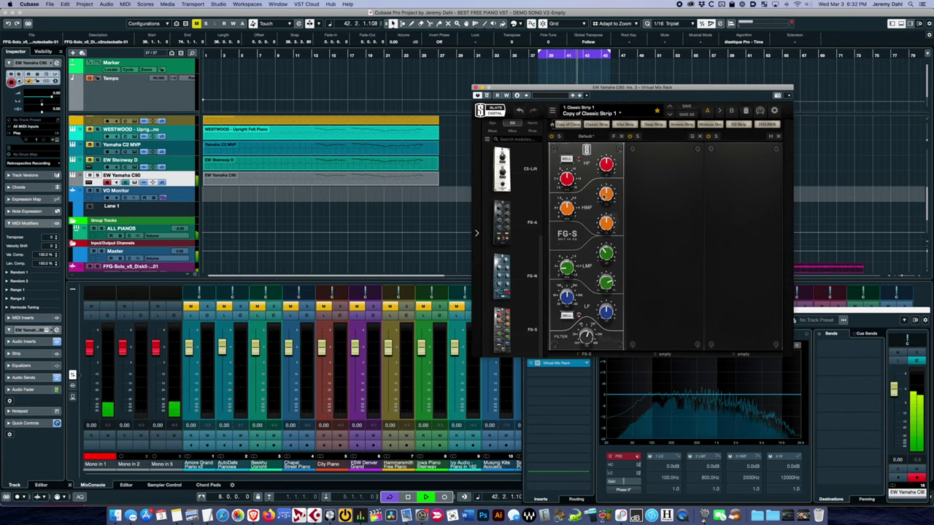
# Step: Load the FG-116 compressor into the rack's second slot and turn down its mix amount
pyautogui.click(493, 122)
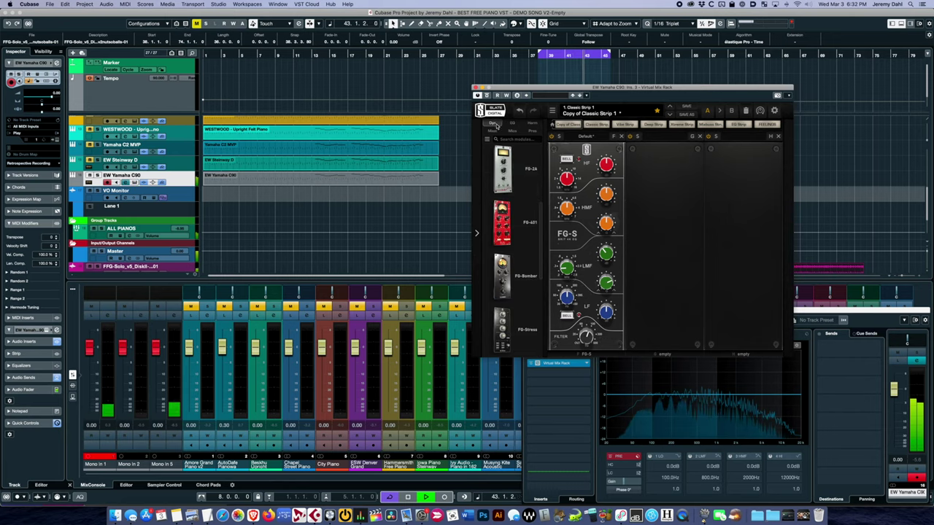
pyautogui.moveTo(510, 168); pyautogui.dragTo(661, 213)
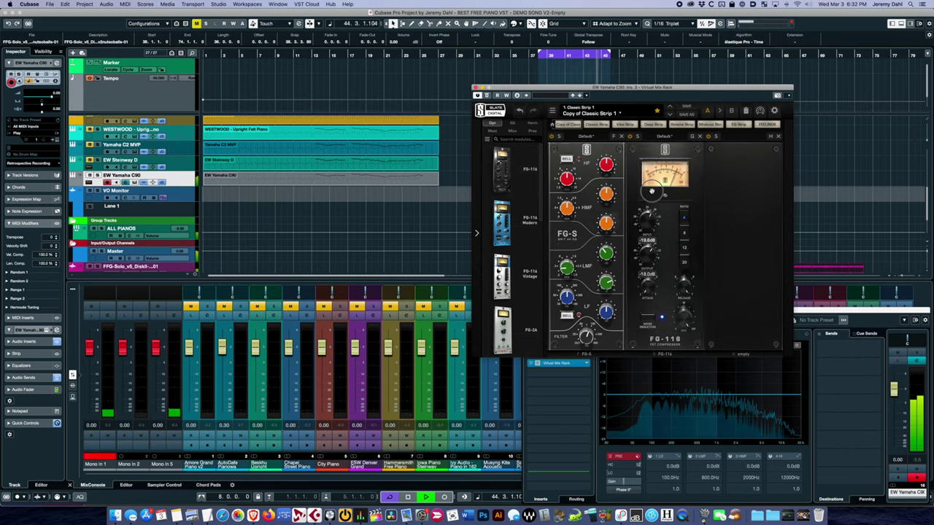
pyautogui.moveTo(687, 327); pyautogui.dragTo(682, 364)
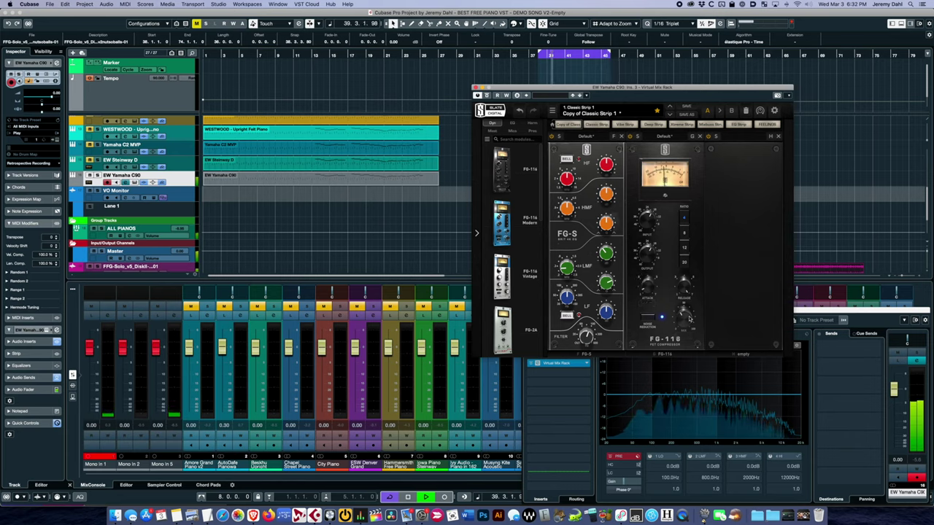
pyautogui.moveTo(647, 253)
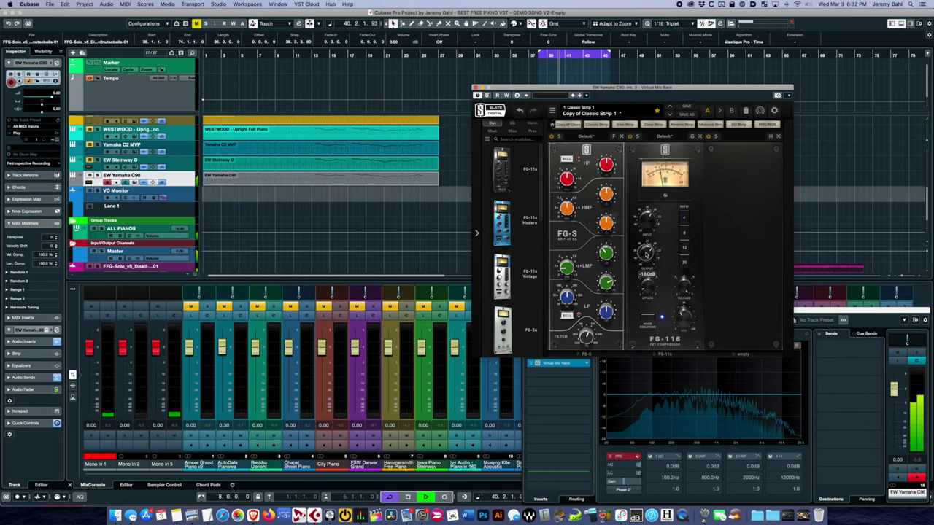
# Step: Close the EW Yamaha C90 rack, check the inserts in the full MixConsole, and save the project
pyautogui.press('F3')
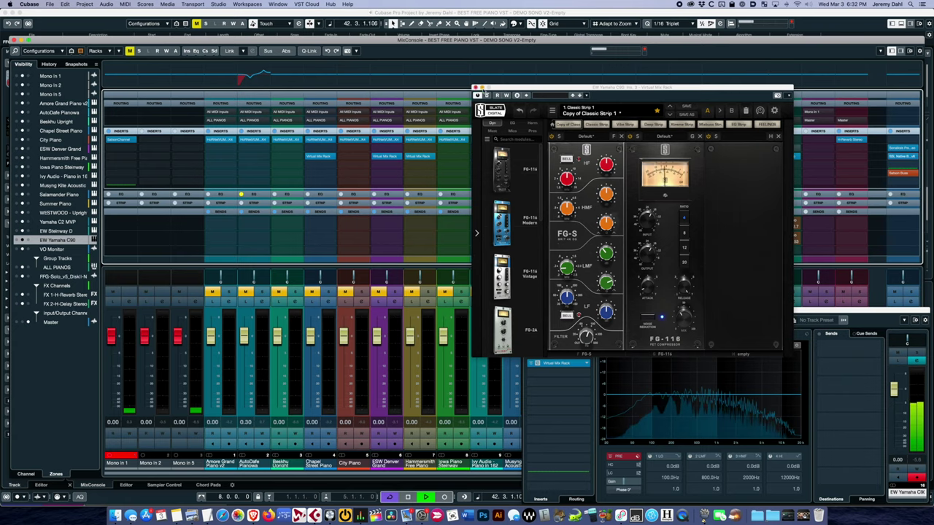
pyautogui.click(475, 87)
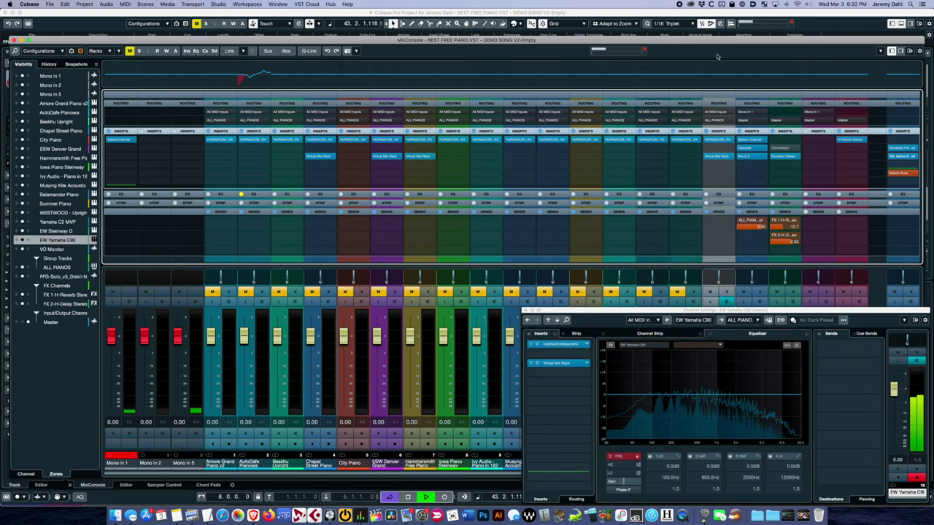
pyautogui.press('super+s')
pyautogui.press('F3')
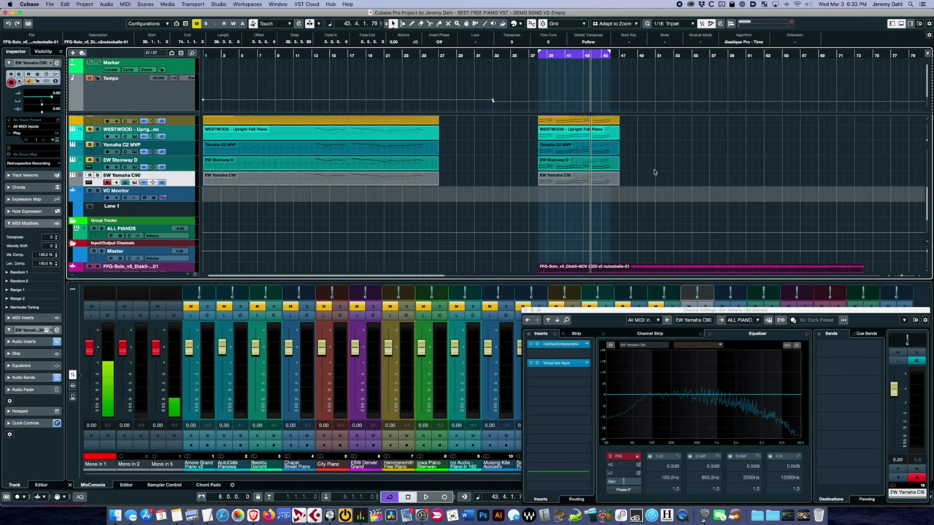
# Step: Review the piano track list, selecting ESW Denver Grand and Hammersmith Free Piano, and finish on Amore Grand Piano v2
pyautogui.scroll(10, 655, 172)
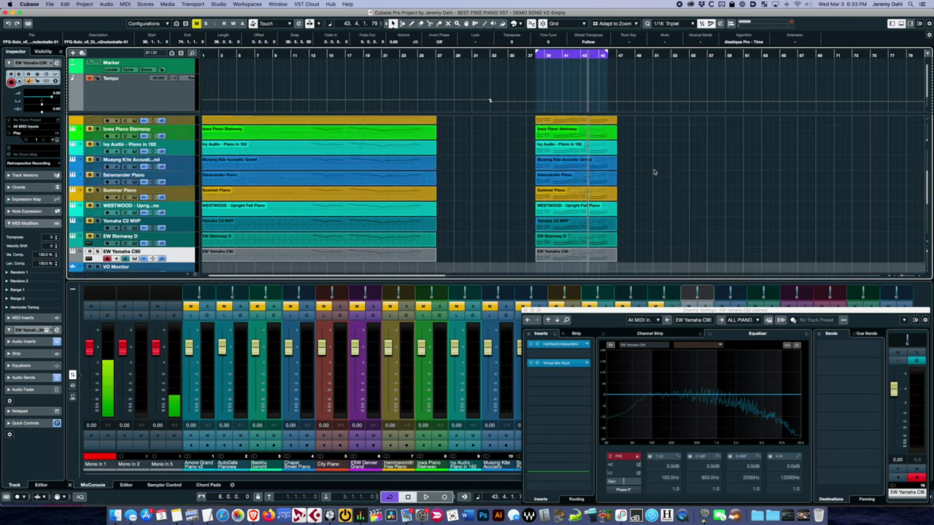
pyautogui.click(174, 126)
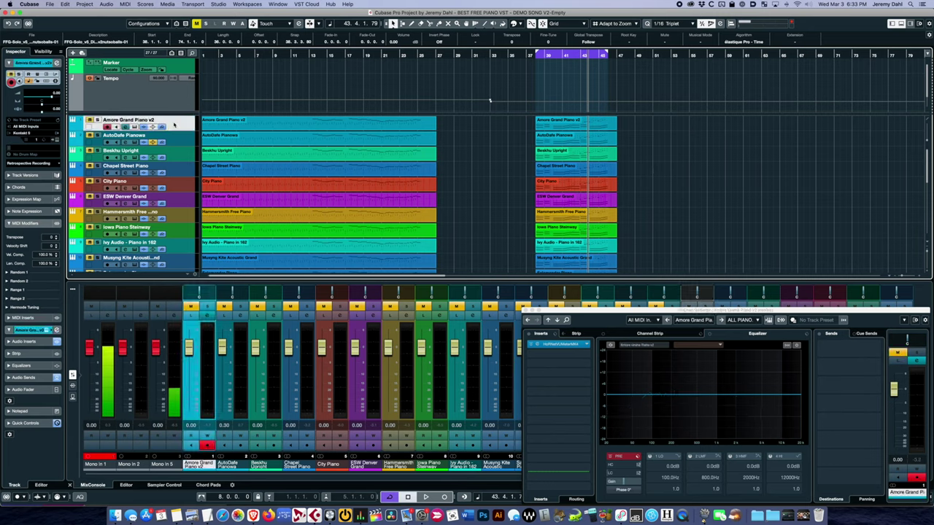
pyautogui.click(179, 199)
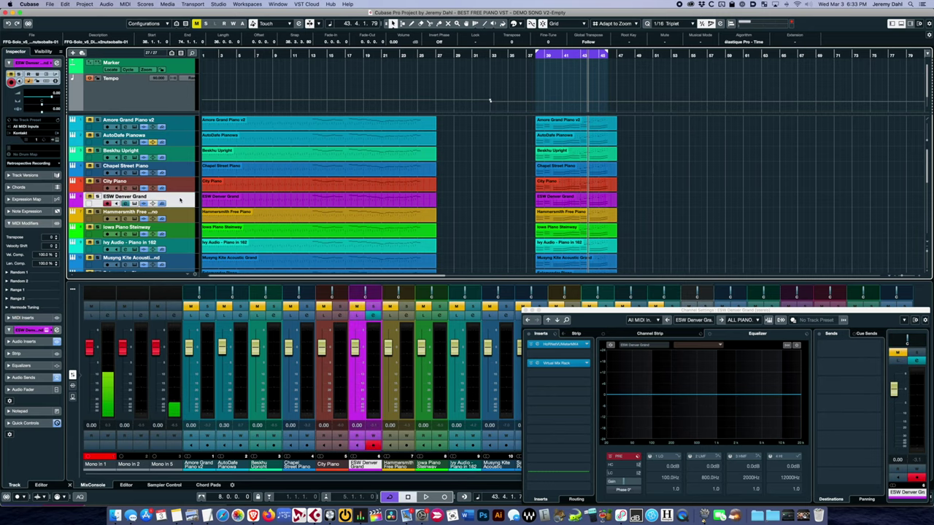
pyautogui.click(176, 212)
pyautogui.scroll(-2, 175, 211)
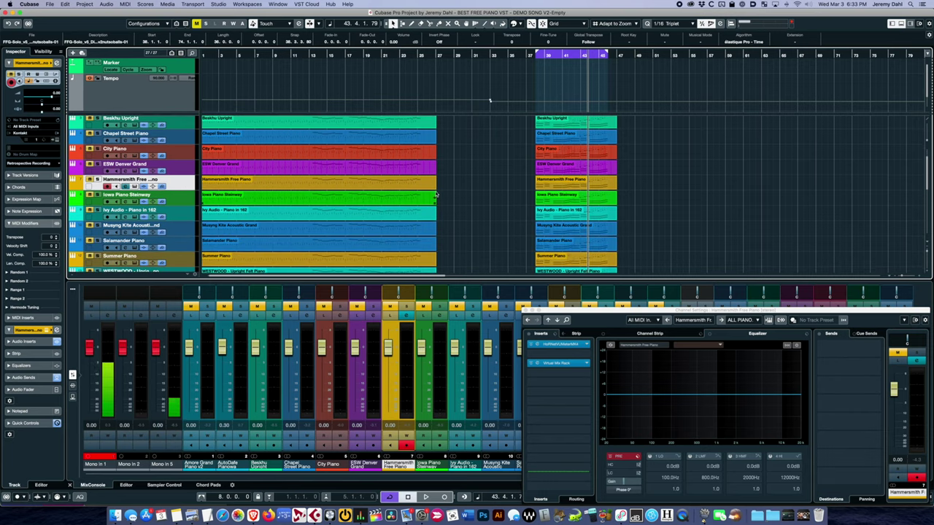
pyautogui.scroll(-5, 460, 193)
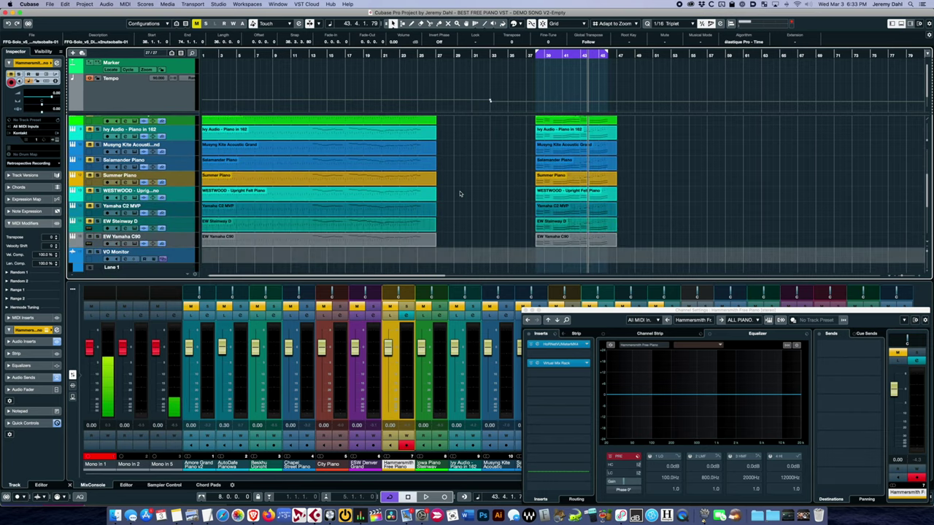
pyautogui.scroll(7, 460, 193)
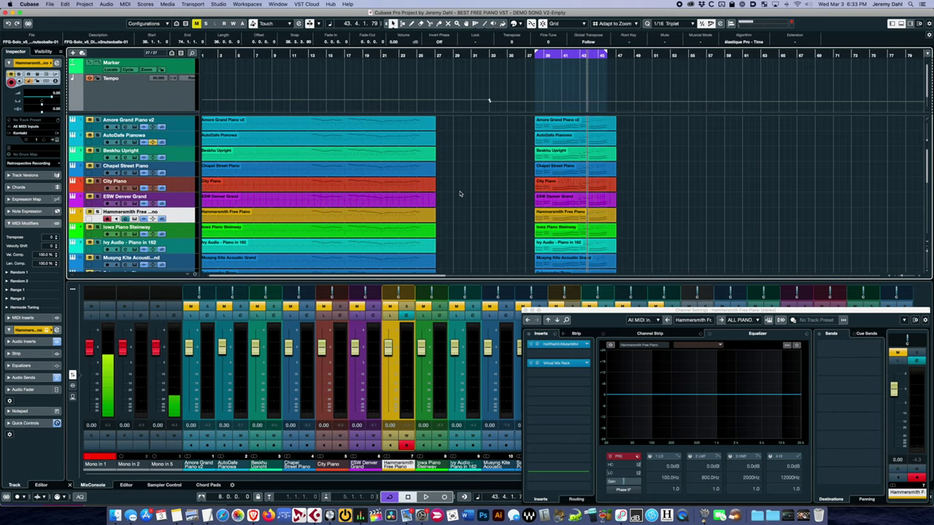
pyautogui.click(174, 124)
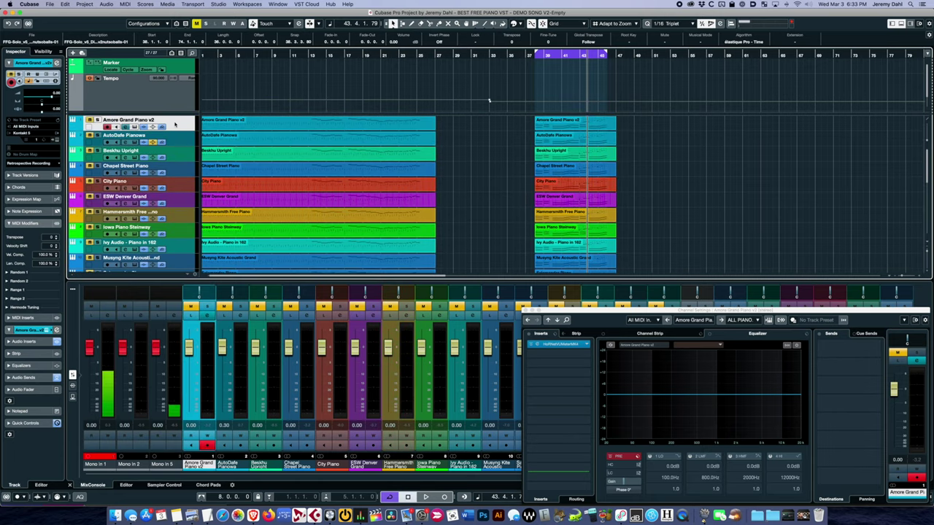